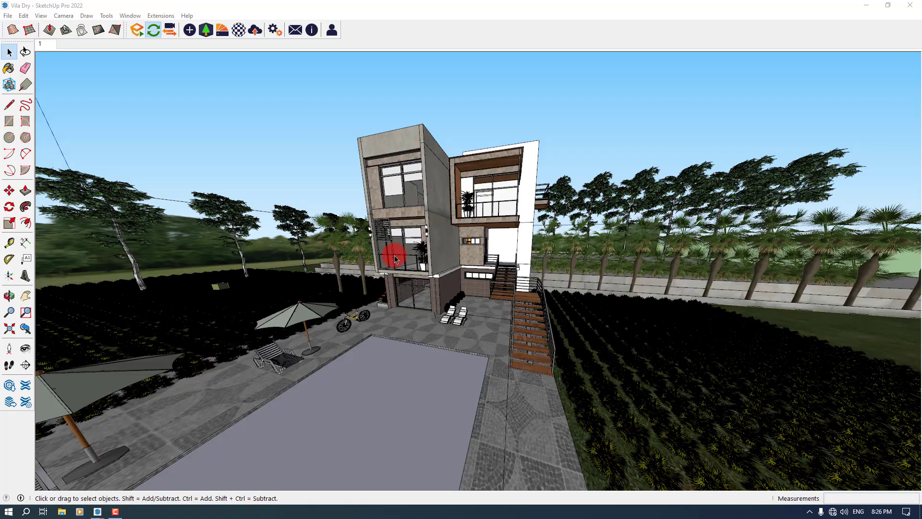
# Examine the villa and its pool area in the SketchUp model and in the live Enscape render
pyautogui.scroll(3, 394, 243)
pyautogui.moveTo(397, 232); pyautogui.dragTo(470, 303, button='middle')
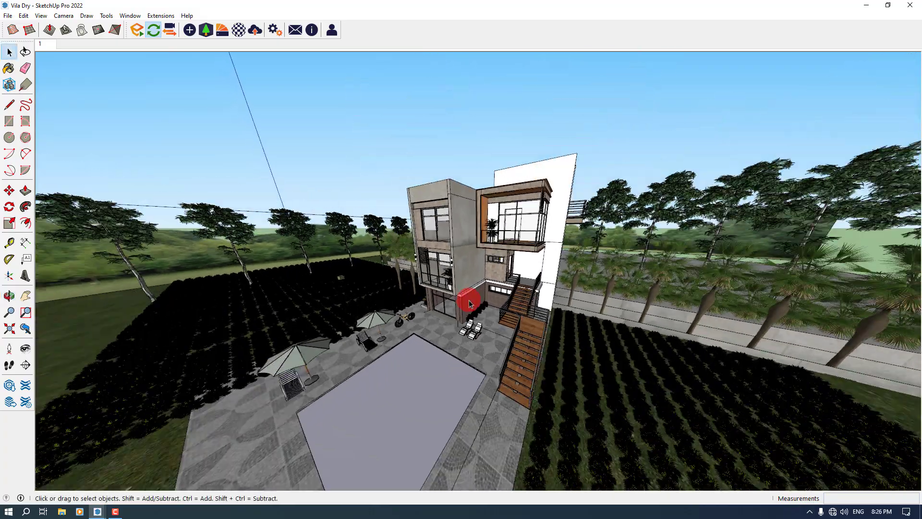
pyautogui.scroll(2, 411, 357)
pyautogui.moveTo(409, 355); pyautogui.dragTo(442, 259, button='middle')
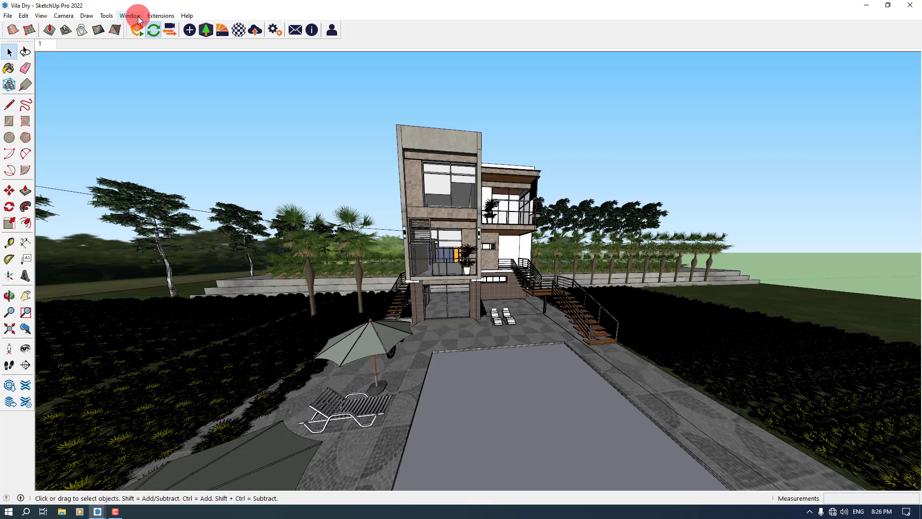
pyautogui.moveTo(555, 319); pyautogui.dragTo(433, 384, button='middle')
pyautogui.scroll(3, 294, 399)
pyautogui.moveTo(97, 511)
pyautogui.click(150, 471)
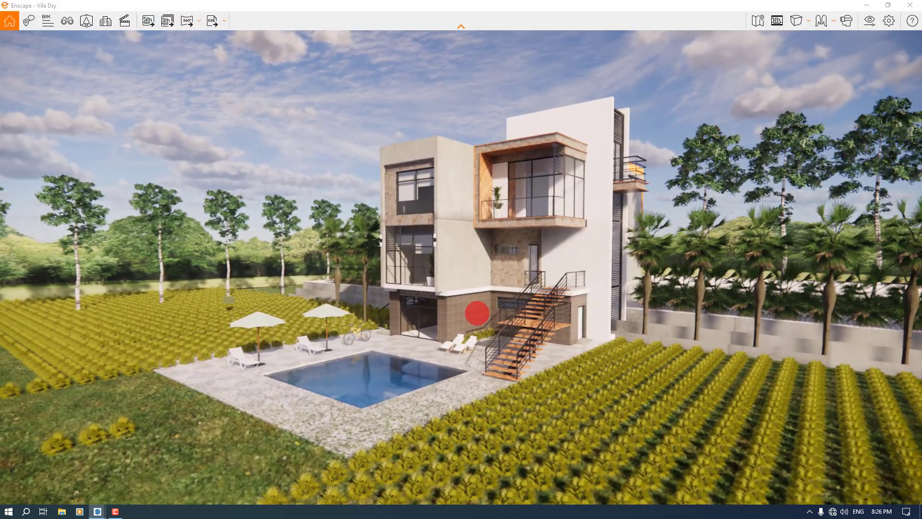
pyautogui.moveTo(477, 312)
pyautogui.mouseDown(button='right')
pyautogui.moveTo(457, 309)
pyautogui.moveTo(477, 313)
pyautogui.mouseUp(button='right')
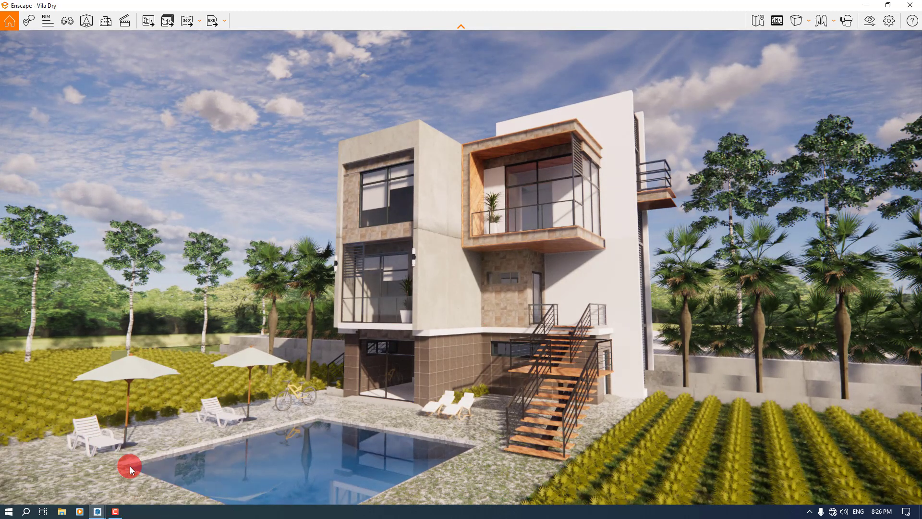
# Switch back to SketchUp and activate scene 1, the frontal view across the pool
pyautogui.moveTo(97, 511)
pyautogui.click(68, 461)
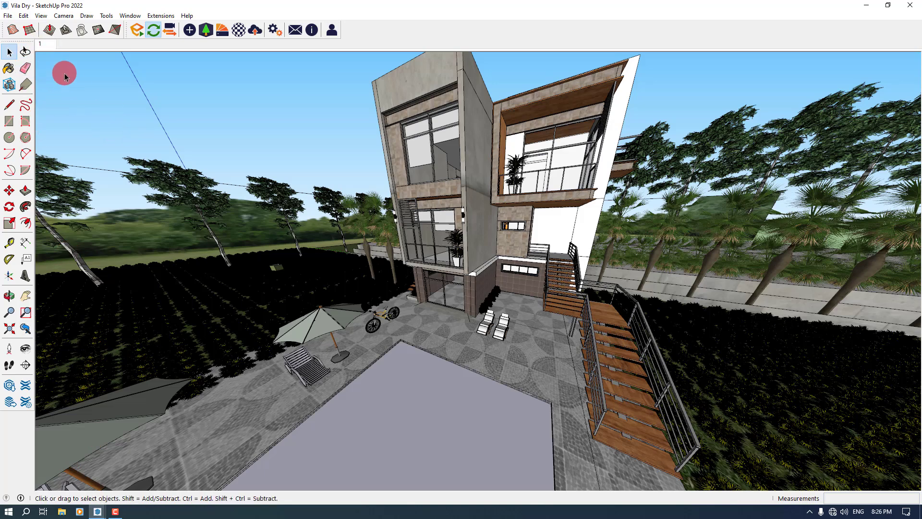
pyautogui.click(41, 45)
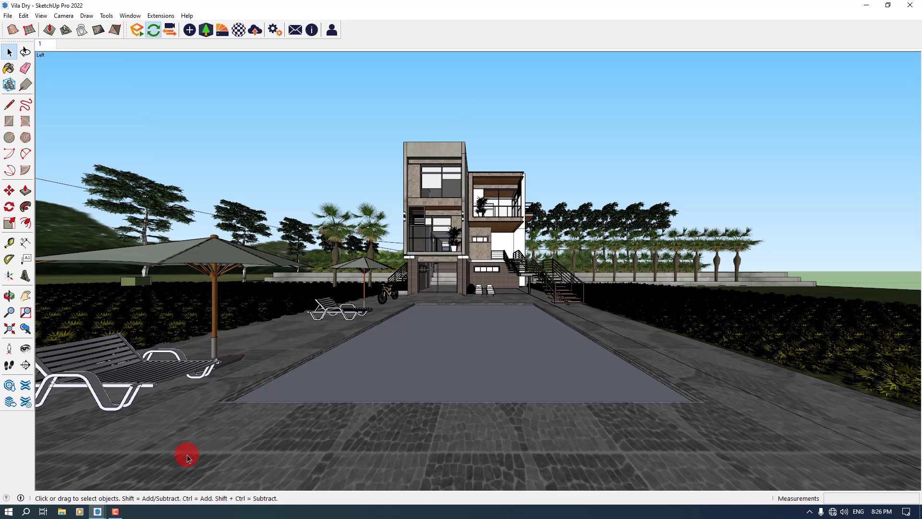
# Switch to Enscape and load saved view 1 of the Vila Dry project
pyautogui.moveTo(100, 513)
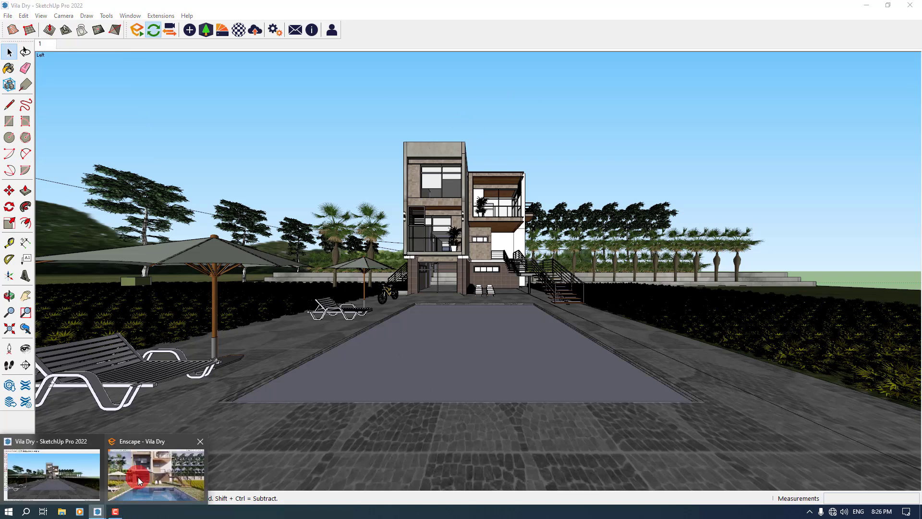
pyautogui.click(158, 476)
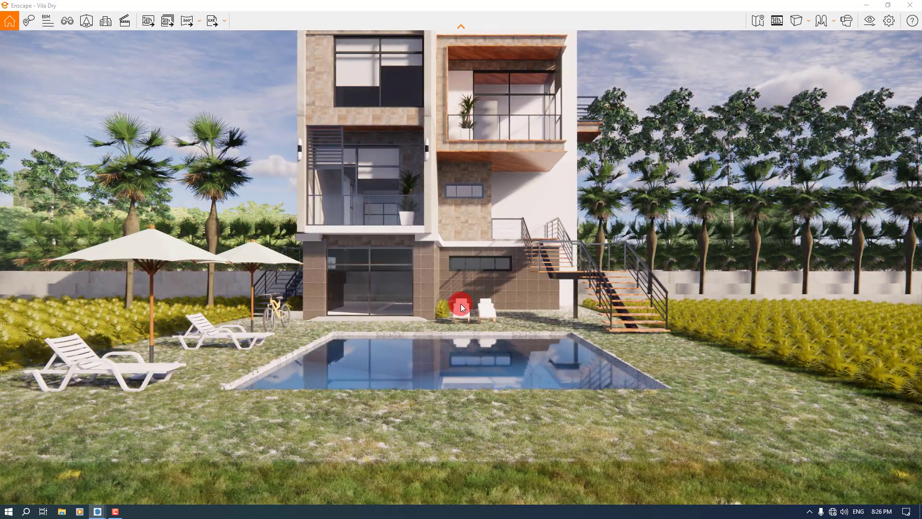
pyautogui.press('v')
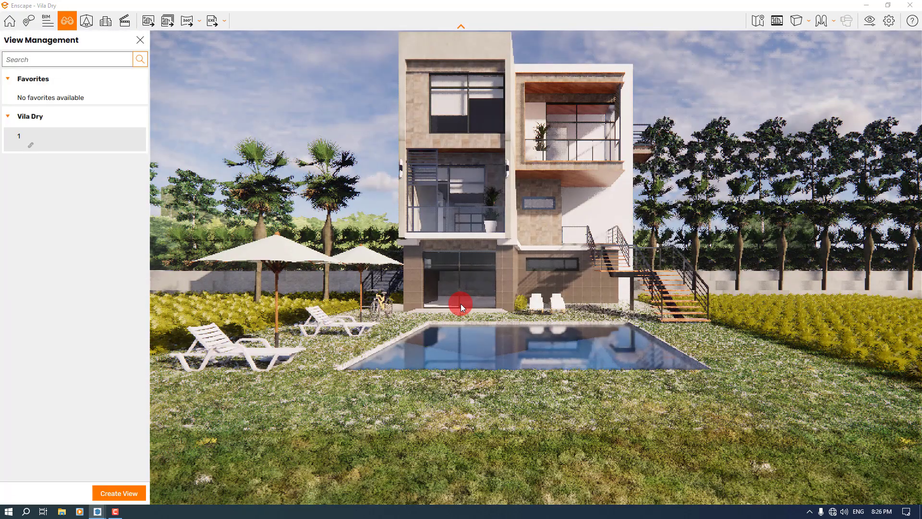
pyautogui.click(28, 138)
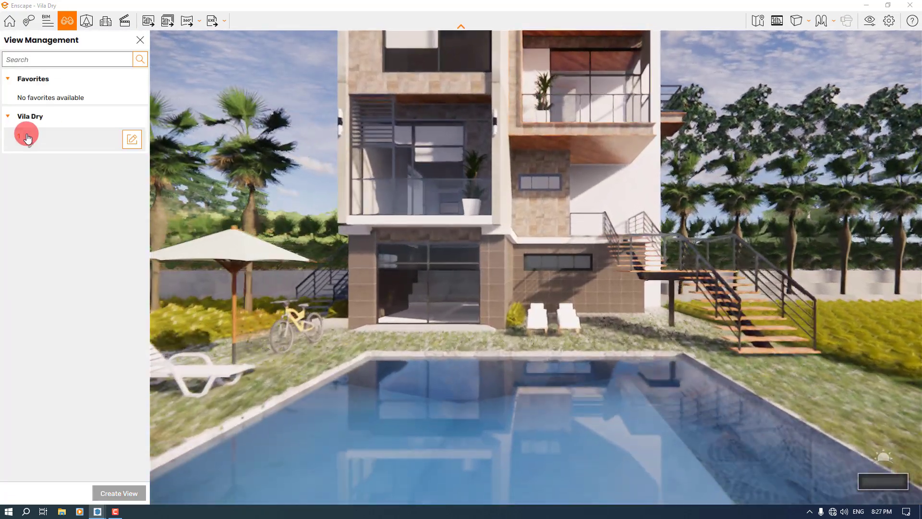
pyautogui.click(139, 40)
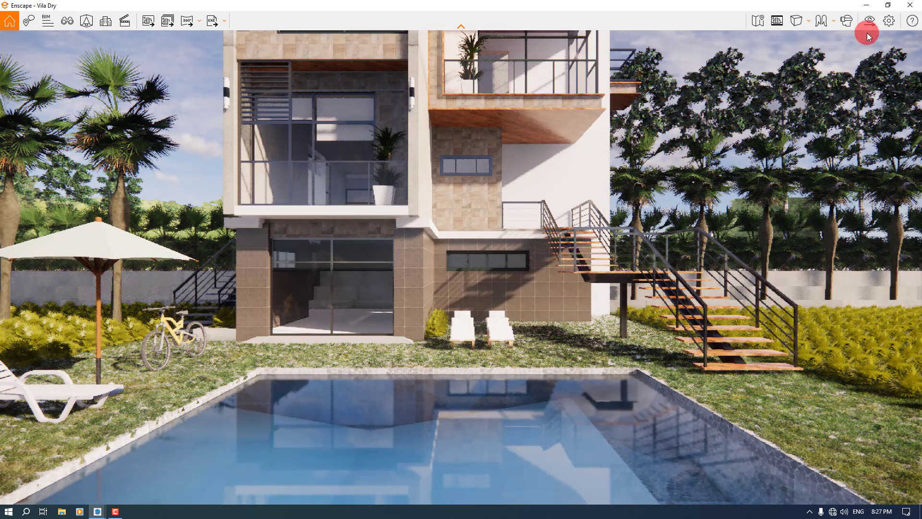
# Set the rendering quality to Draft and the output to a custom resolution of 1080 × 1920
pyautogui.click(871, 22)
pyautogui.moveTo(422, 391); pyautogui.dragTo(327, 394)
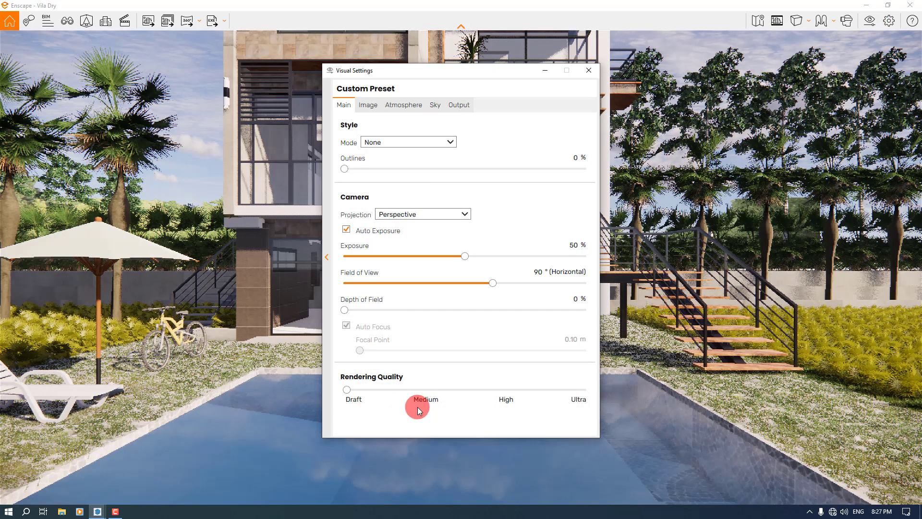
pyautogui.click(455, 105)
pyautogui.click(429, 141)
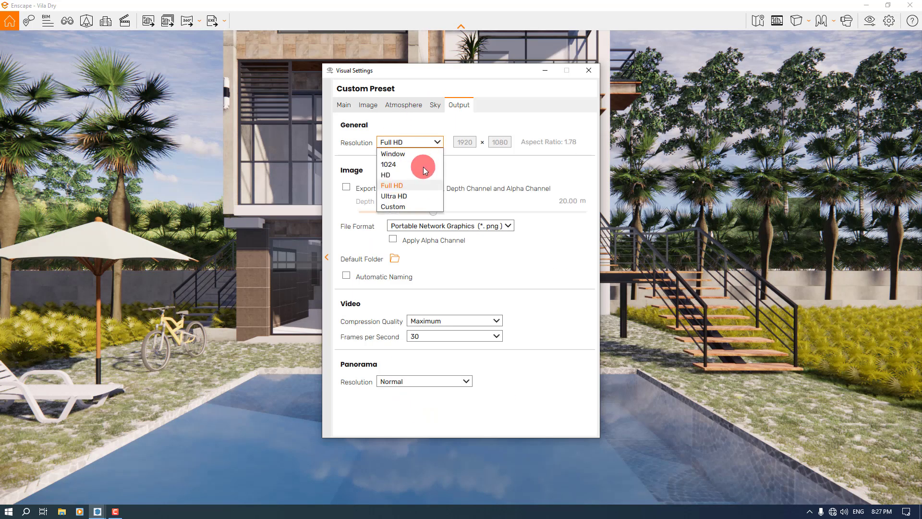
pyautogui.click(402, 206)
pyautogui.moveTo(473, 142); pyautogui.dragTo(402, 155)
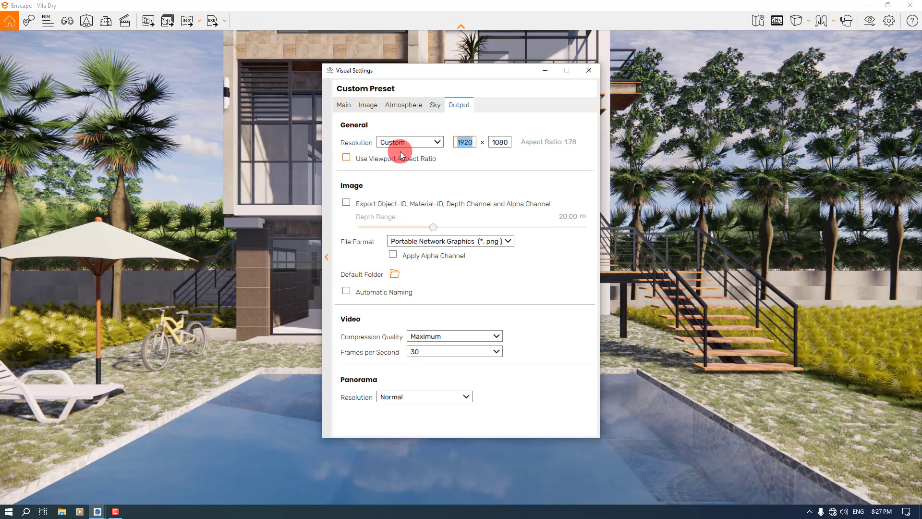
pyautogui.write('1080')
pyautogui.press('Tab')
pyautogui.write('192')
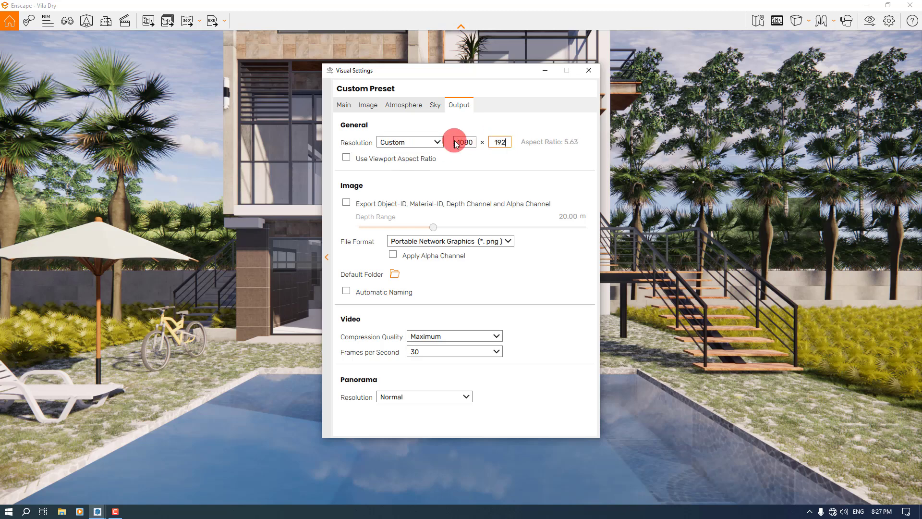
# Turn on the safe frame around the render area and set the camera projection to Two-Point
pyautogui.click(777, 20)
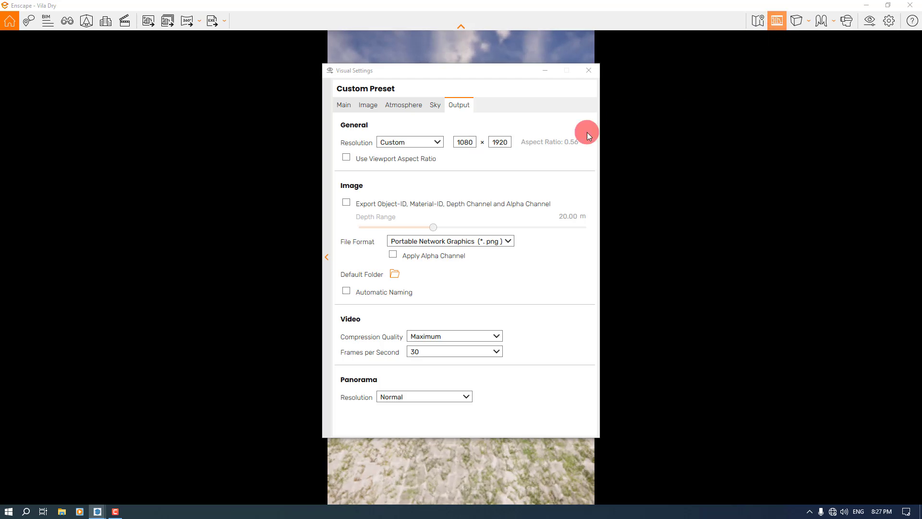
pyautogui.click(589, 70)
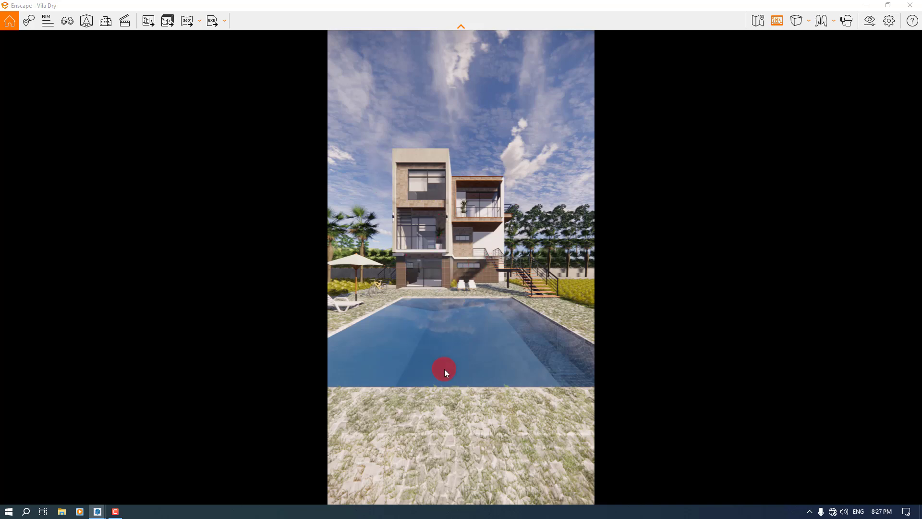
pyautogui.click(798, 20)
pyautogui.click(806, 53)
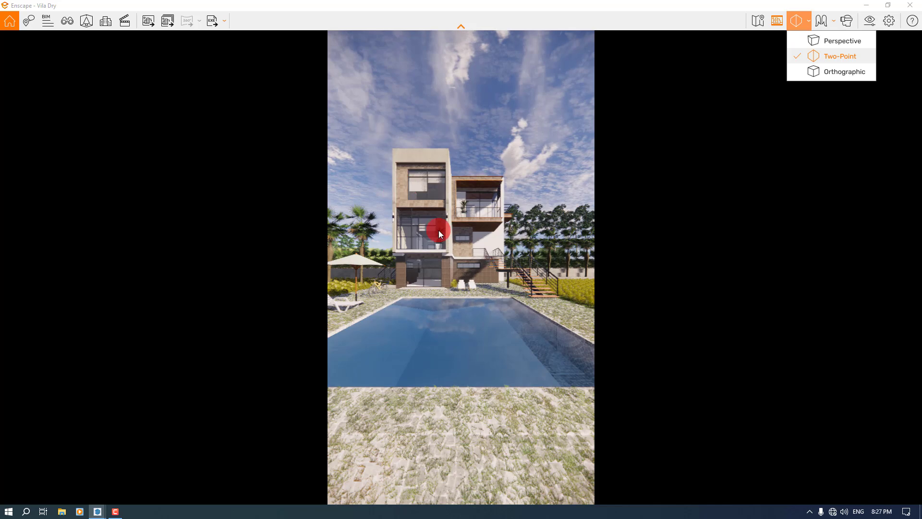
pyautogui.click(488, 137)
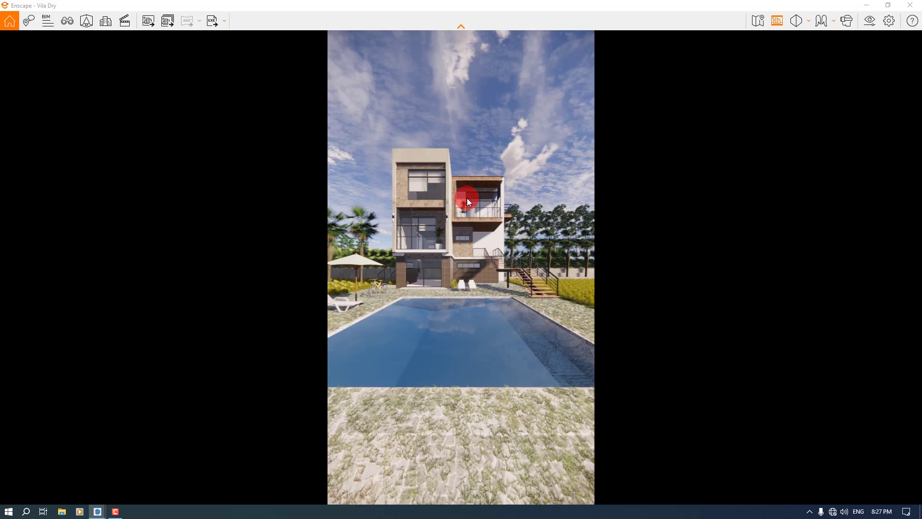
# Change the camera navigation to Walk Mode
pyautogui.click(820, 24)
pyautogui.click(843, 57)
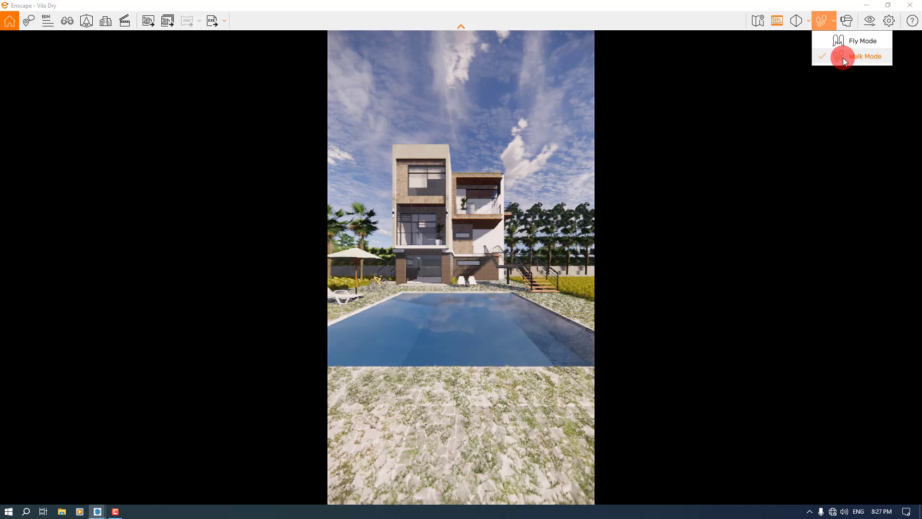
pyautogui.click(477, 187)
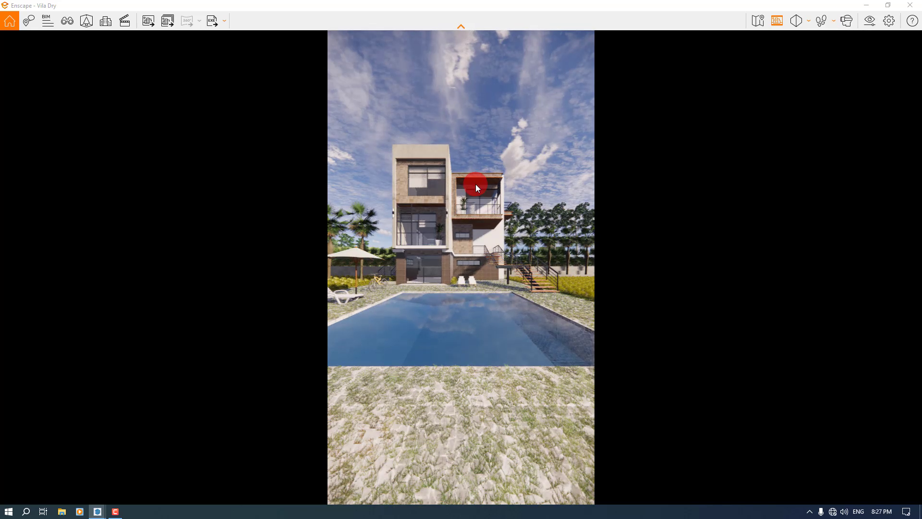
# Restore the camera position by reloading saved view 1
pyautogui.press('v')
pyautogui.click(58, 140)
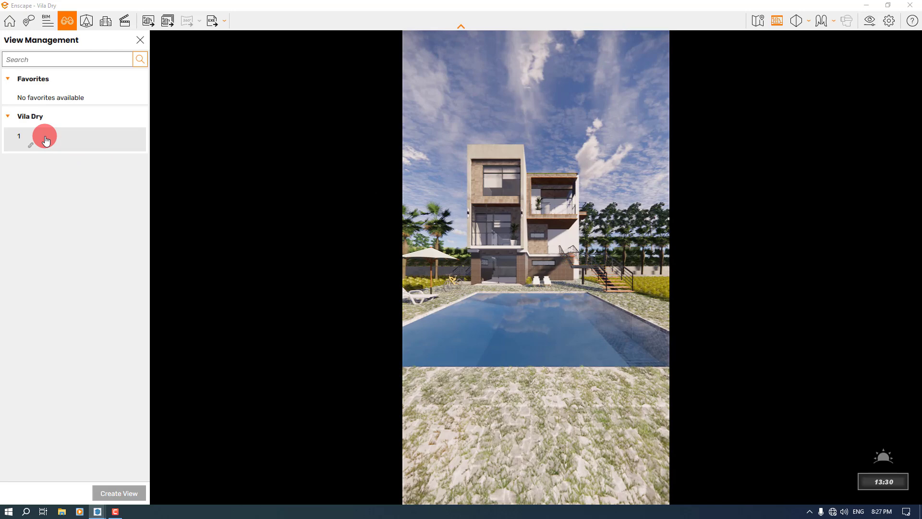
pyautogui.click(140, 40)
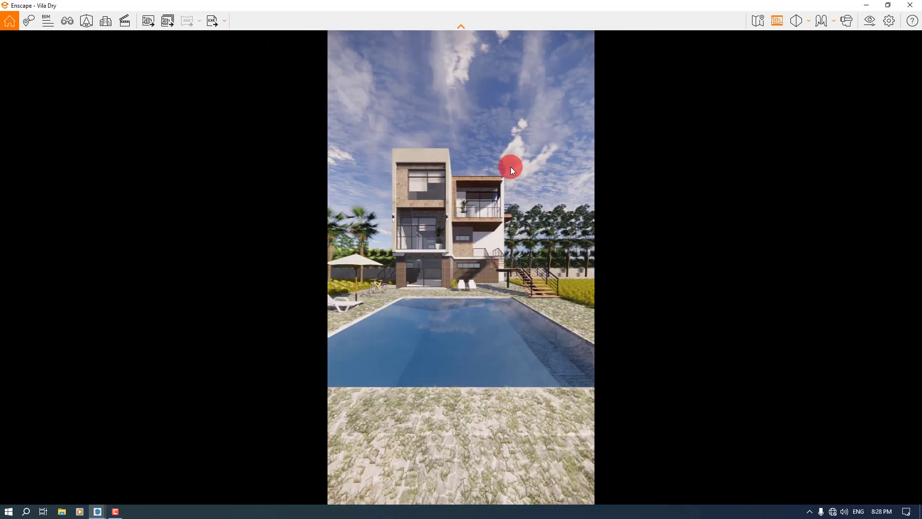
# Reduce the camera's horizontal field of view to 56° in the visual settings
pyautogui.click(869, 27)
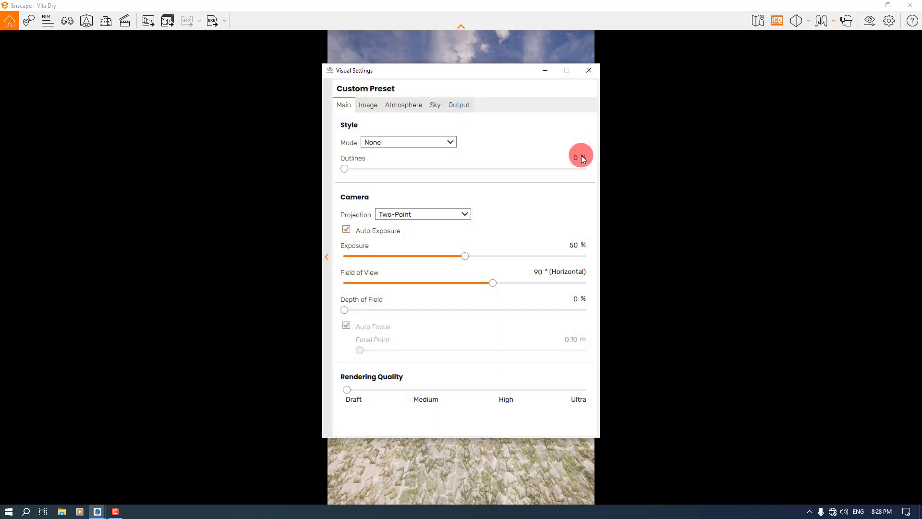
pyautogui.moveTo(399, 73); pyautogui.dragTo(135, 79)
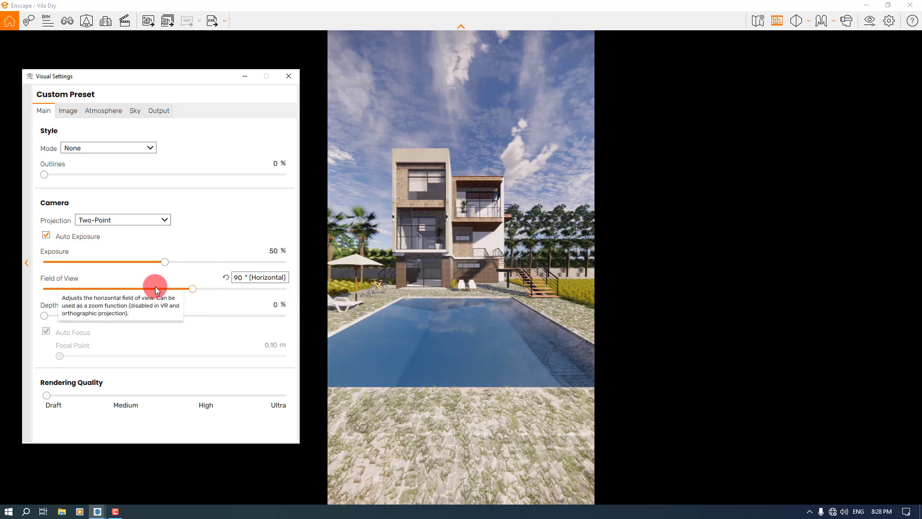
pyautogui.moveTo(192, 289); pyautogui.dragTo(128, 291)
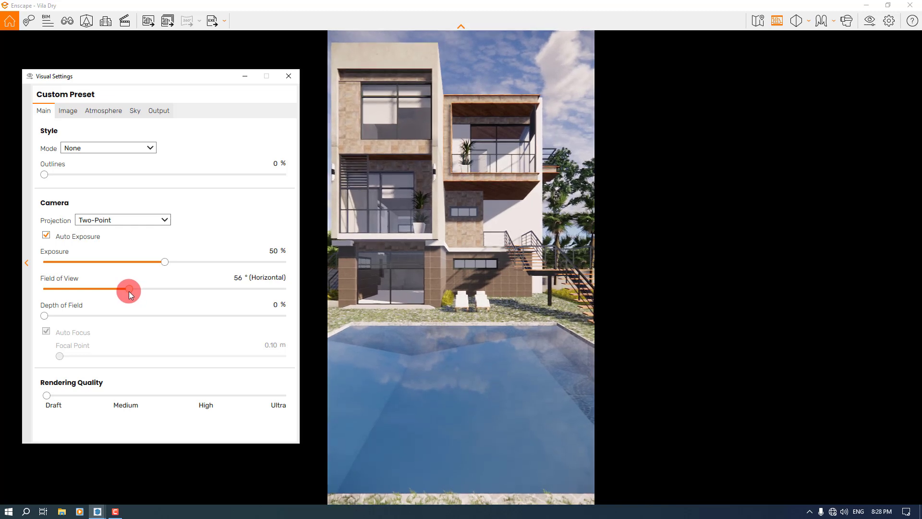
pyautogui.moveTo(237, 284)
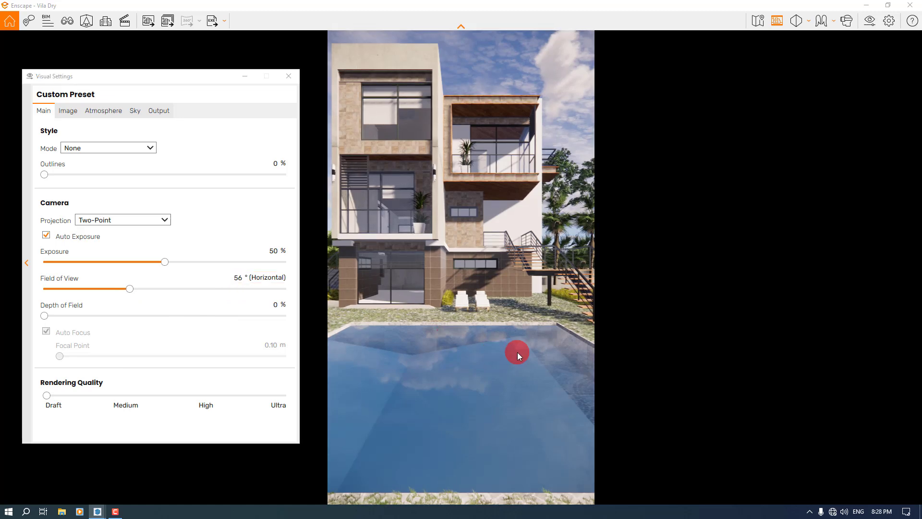
pyautogui.click(289, 78)
# Raise the camera of view 1 to a Y position of 3.6 and save the view
pyautogui.press('v')
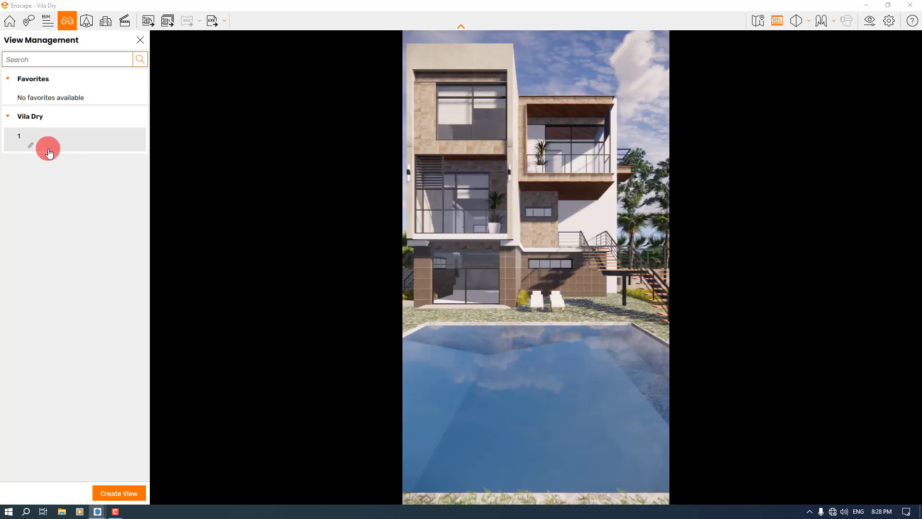
pyautogui.click(135, 139)
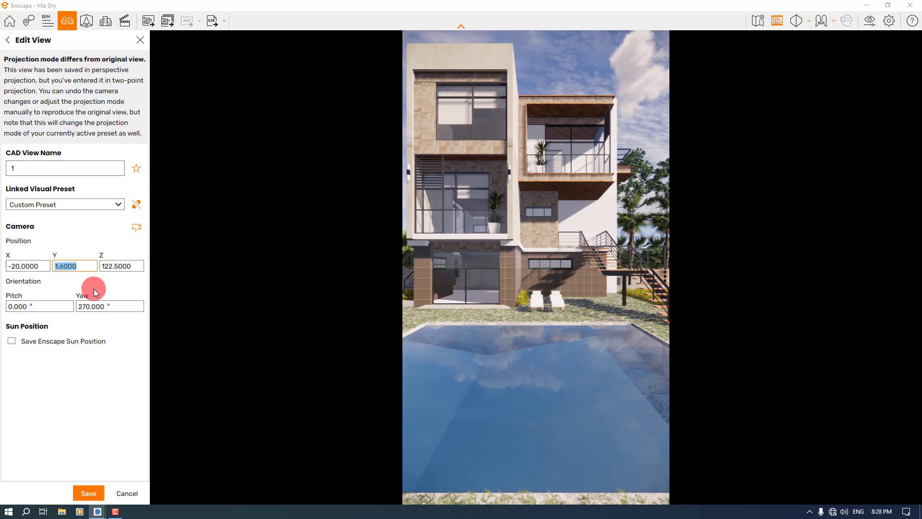
pyautogui.write('3')
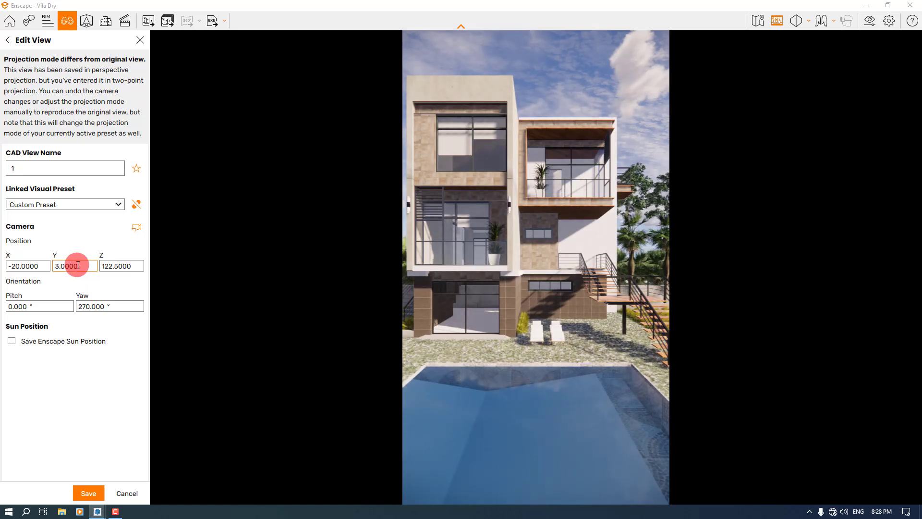
pyautogui.moveTo(78, 266); pyautogui.dragTo(2, 269)
pyautogui.write('3.6')
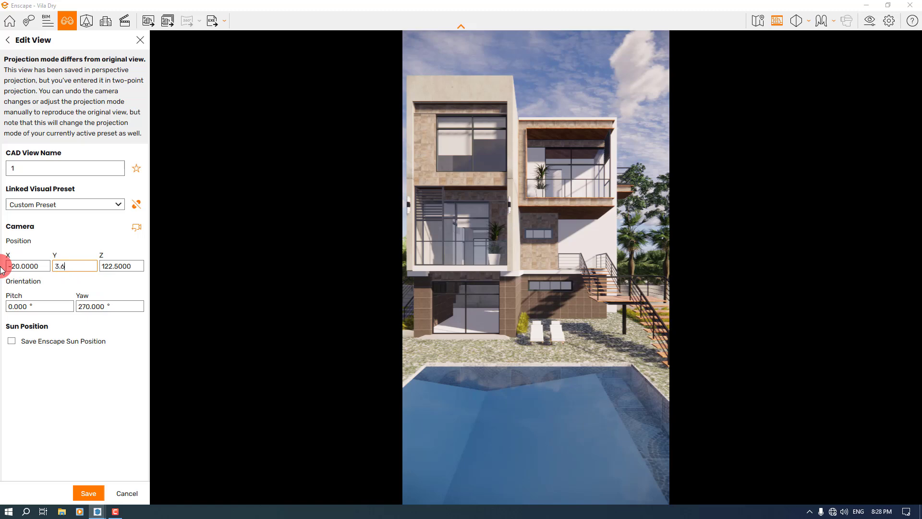
pyautogui.click(313, 55)
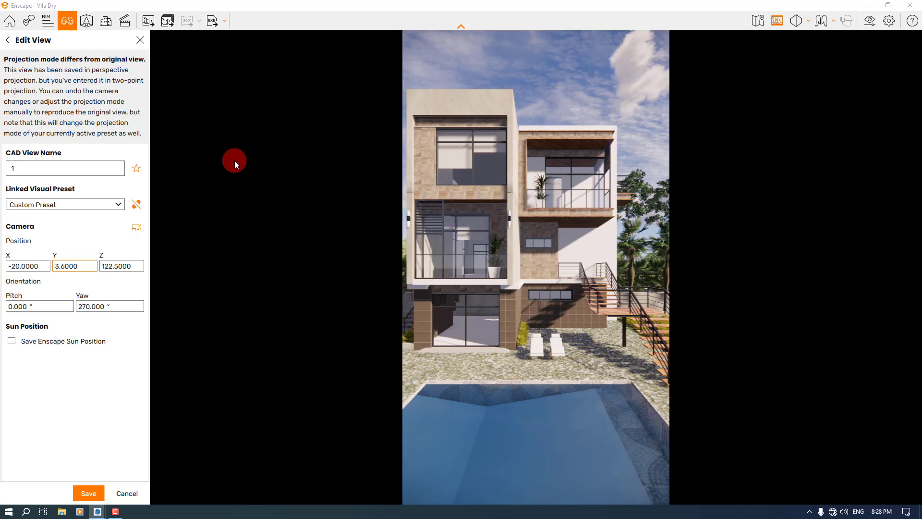
pyautogui.click(89, 494)
pyautogui.click(615, 219)
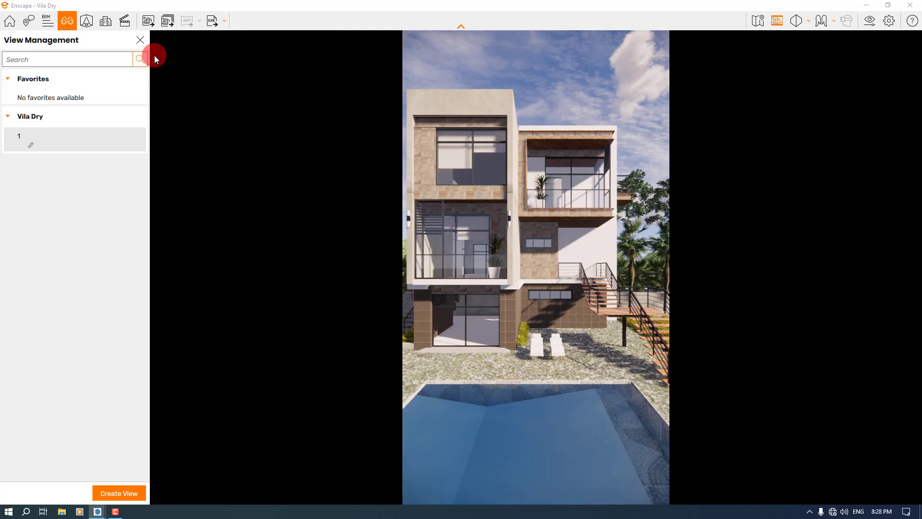
pyautogui.click(141, 41)
# Shift the time of day in the render to change the sun direction and the shadows on the facade
pyautogui.click(870, 21)
pyautogui.click(282, 164)
pyautogui.click(448, 244)
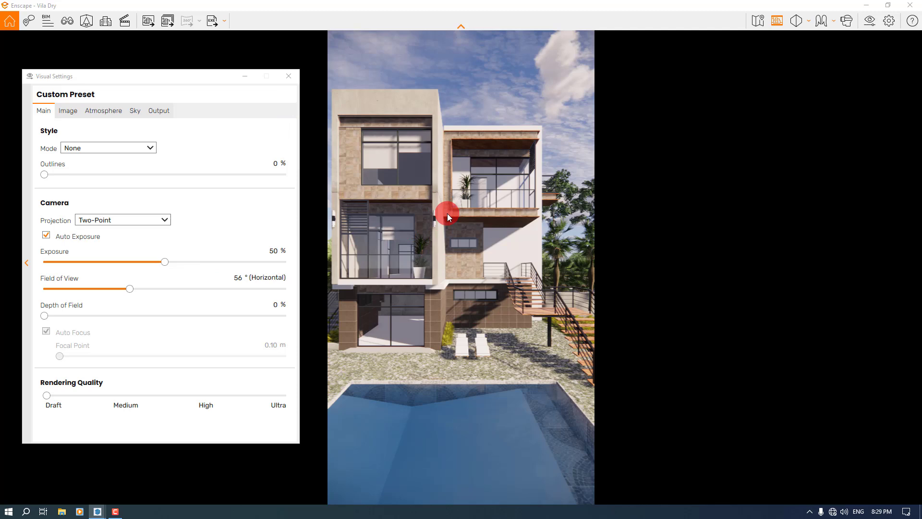
pyautogui.keyDown('shift'); pyautogui.moveTo(447, 215); pyautogui.dragTo(448, 213, button='right'); pyautogui.keyUp('shift')
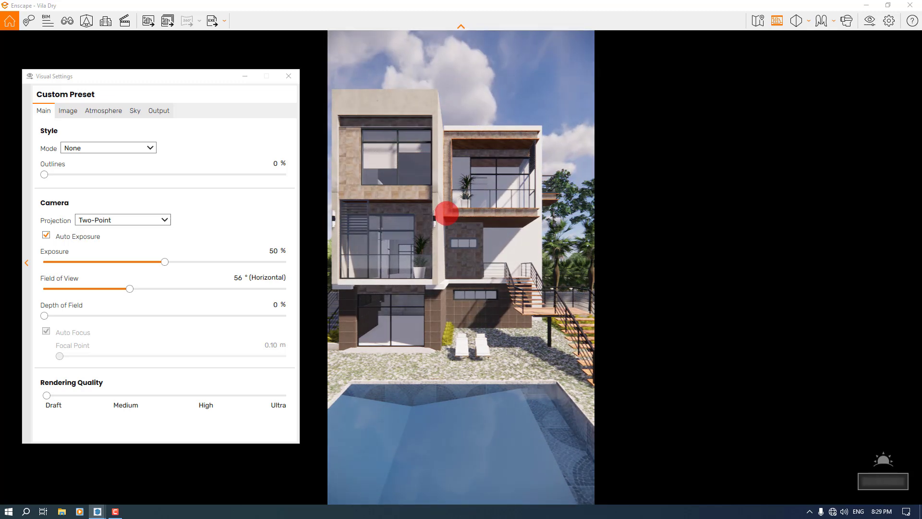
# Set the horizon source of the sky to White Ground
pyautogui.keyDown('shift'); pyautogui.moveTo(447, 216); pyautogui.dragTo(447, 217, button='right'); pyautogui.keyUp('shift')
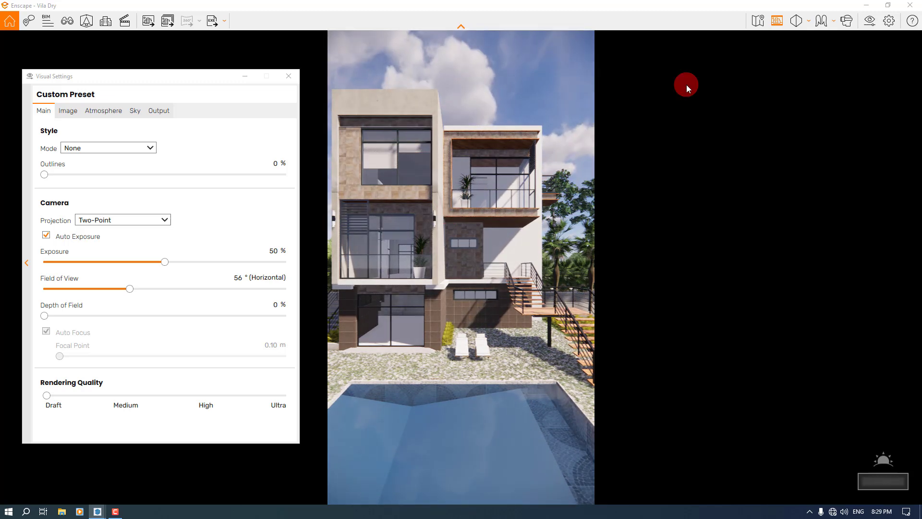
pyautogui.click(143, 111)
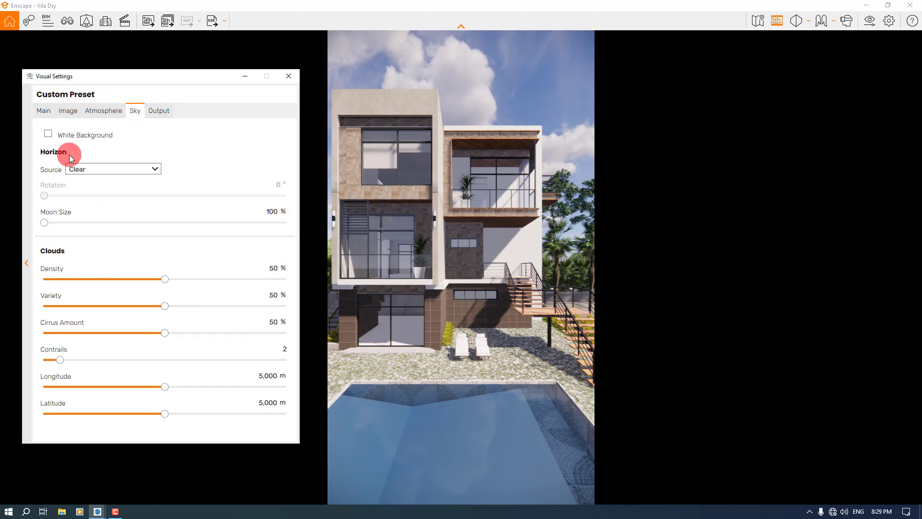
pyautogui.click(96, 167)
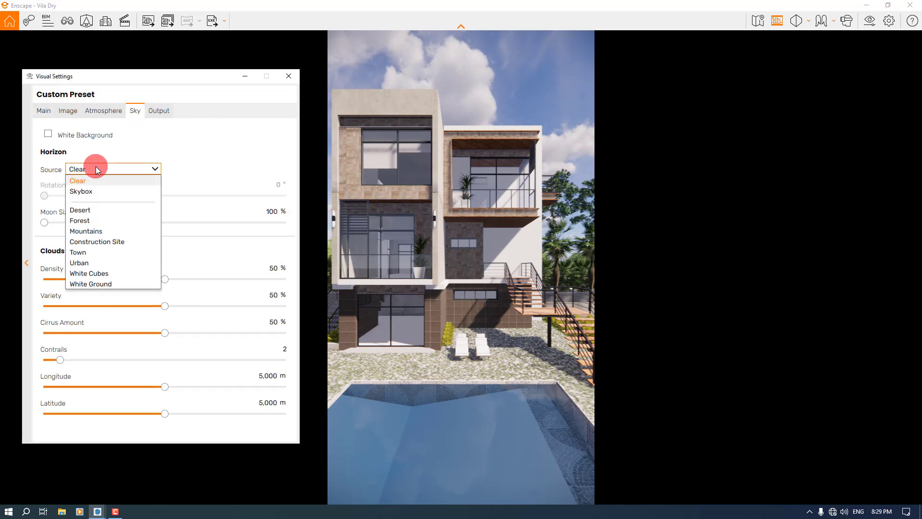
pyautogui.click(105, 282)
# Clear the sky by setting cloud density, variety and cirrus amount to 0% and contrails to 0
pyautogui.doubleClick(274, 269)
pyautogui.write('0')
pyautogui.press('Return')
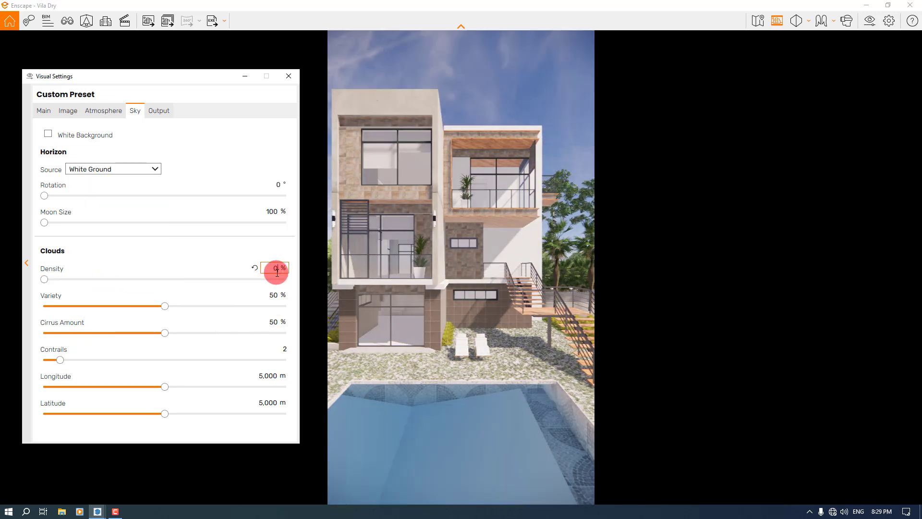
pyautogui.doubleClick(276, 294)
pyautogui.write('0')
pyautogui.doubleClick(278, 321)
pyautogui.write('0')
pyautogui.press('Return')
pyautogui.doubleClick(285, 347)
pyautogui.write('0')
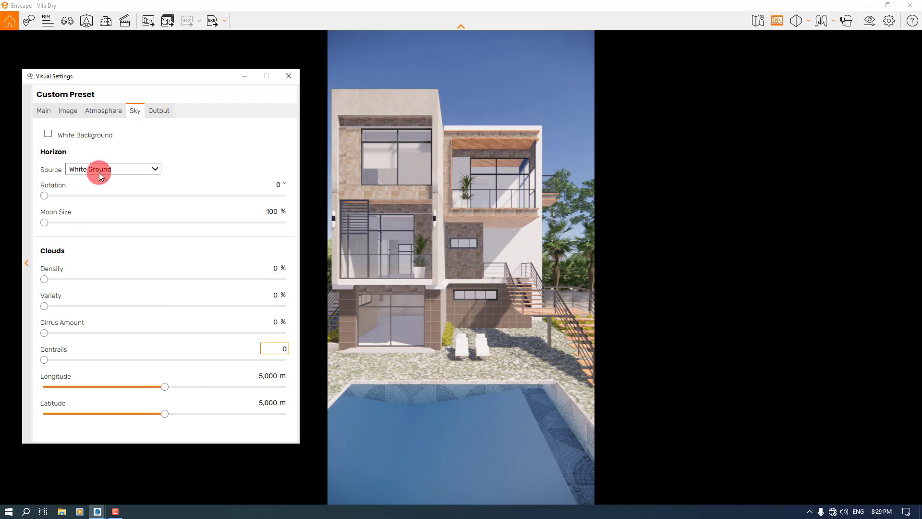
# Set the fog intensity of the atmosphere to 0%
pyautogui.click(104, 114)
pyautogui.click(276, 148)
pyautogui.write('0')
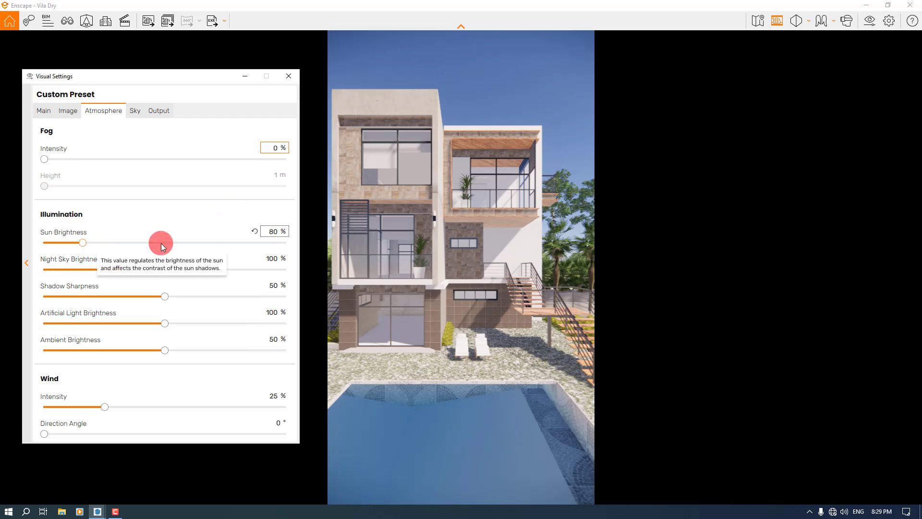
# Shift the time of day to a low, warm sun on the facade and set the sun brightness to 134%
pyautogui.click(419, 227)
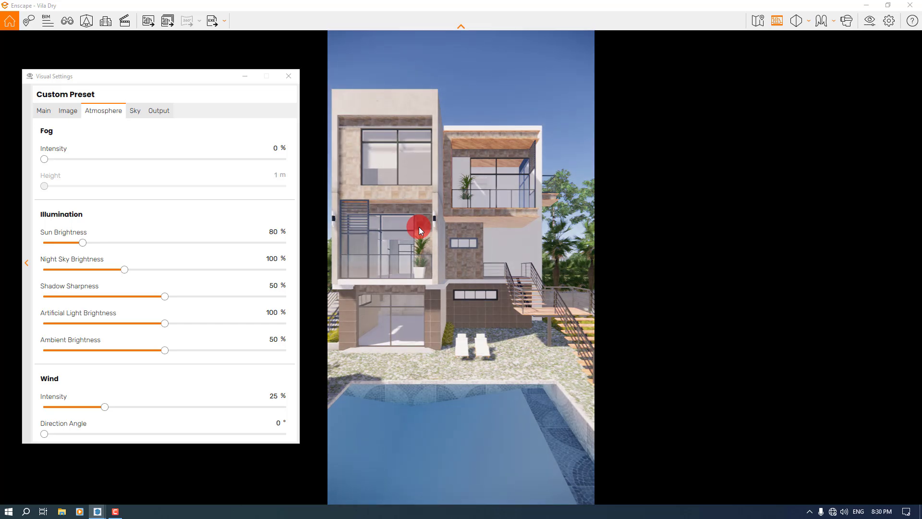
pyautogui.keyDown('shift'); pyautogui.moveTo(434, 219); pyautogui.dragTo(435, 218, button='right'); pyautogui.keyUp('shift')
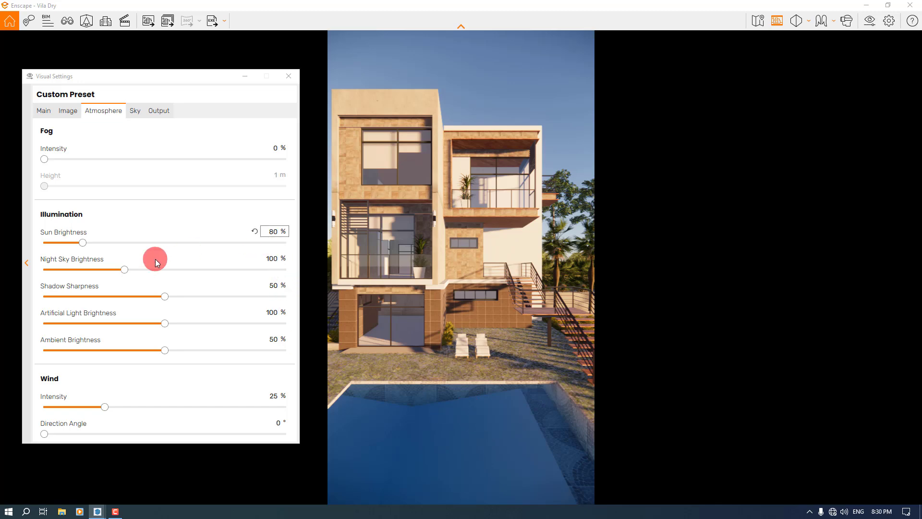
pyautogui.moveTo(86, 243); pyautogui.dragTo(120, 243)
pyautogui.click(272, 232)
pyautogui.write('1')
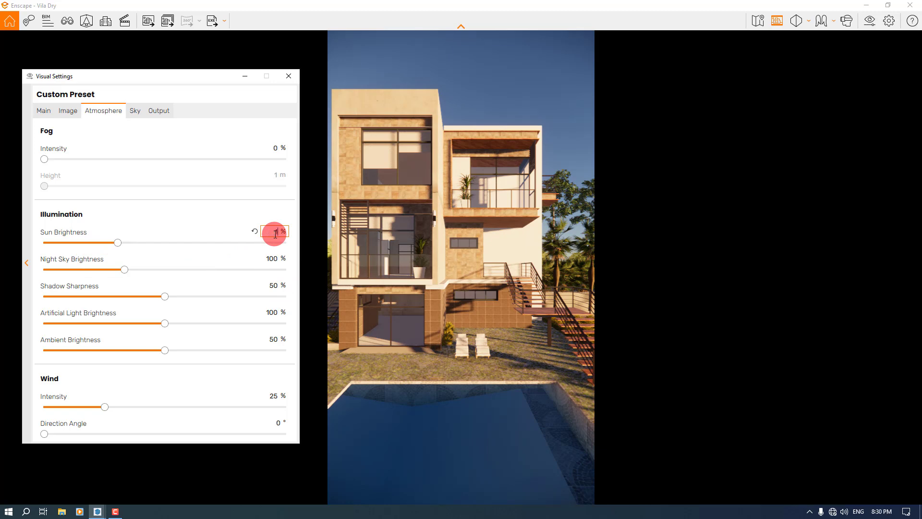
pyautogui.write('34')
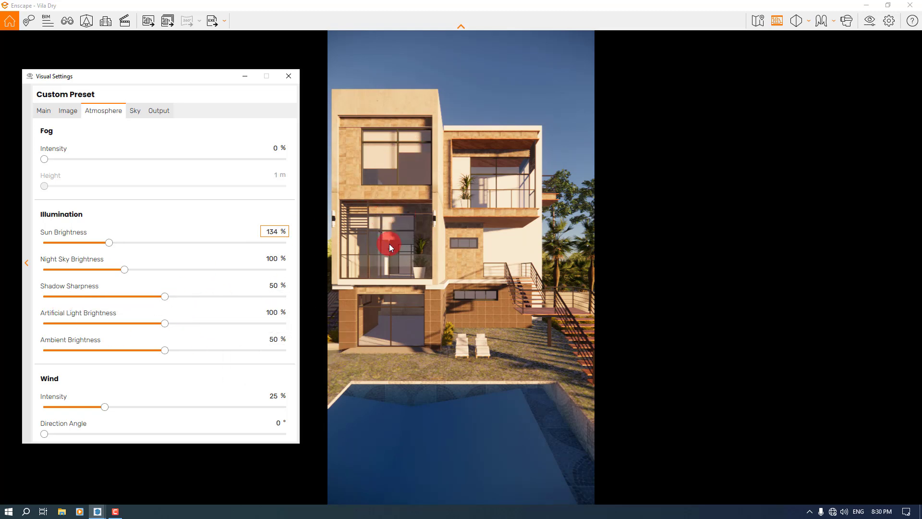
# Try shadow sharpness at 100% and 24%, and set it to 18%
pyautogui.click(165, 296)
pyautogui.moveTo(289, 291); pyautogui.dragTo(361, 289)
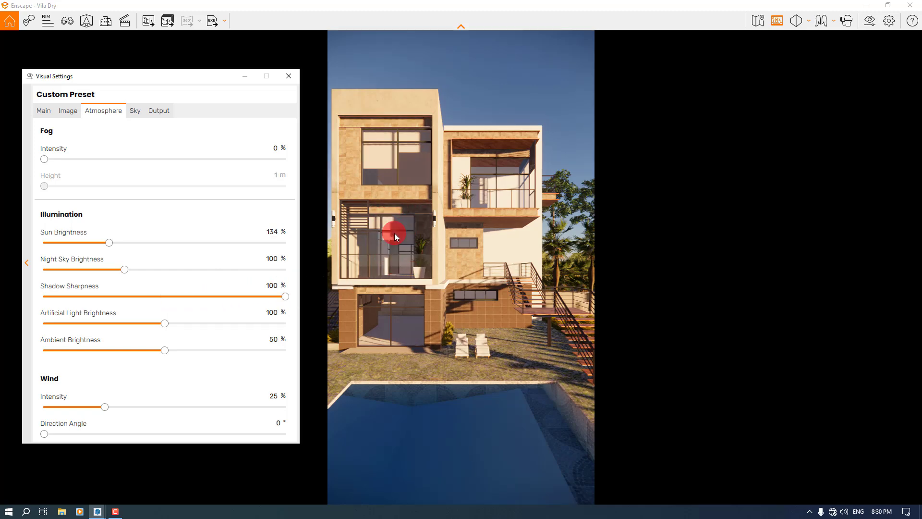
pyautogui.moveTo(182, 299); pyautogui.dragTo(87, 304)
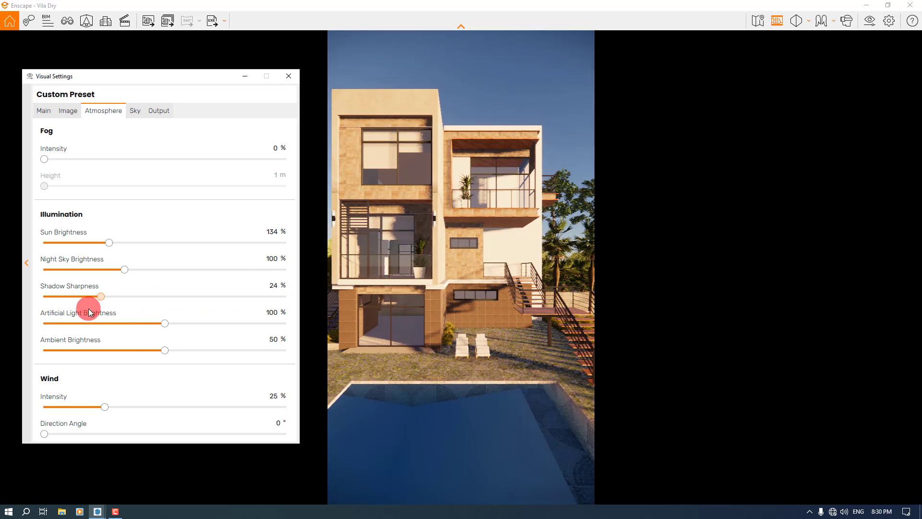
pyautogui.click(278, 288)
pyautogui.click(278, 288)
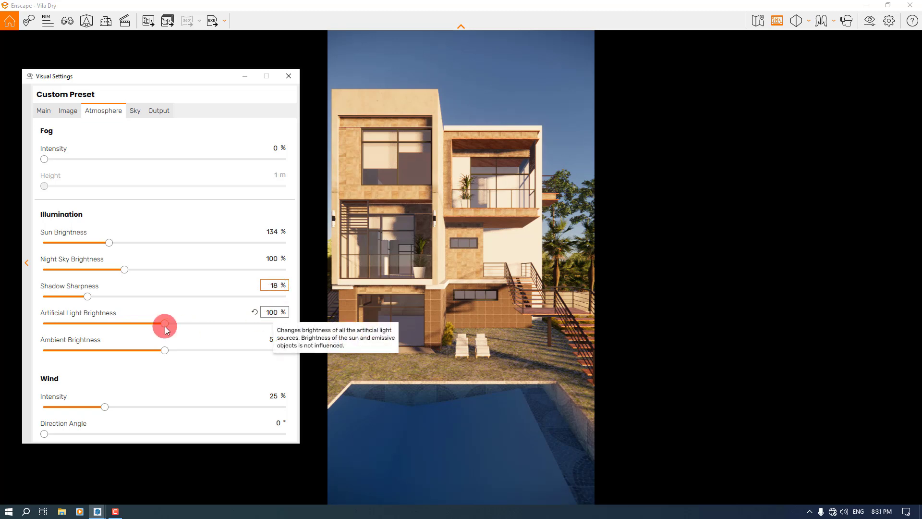
# Set the artificial light brightness to 116% and the ambient brightness to 59%
pyautogui.click(277, 312)
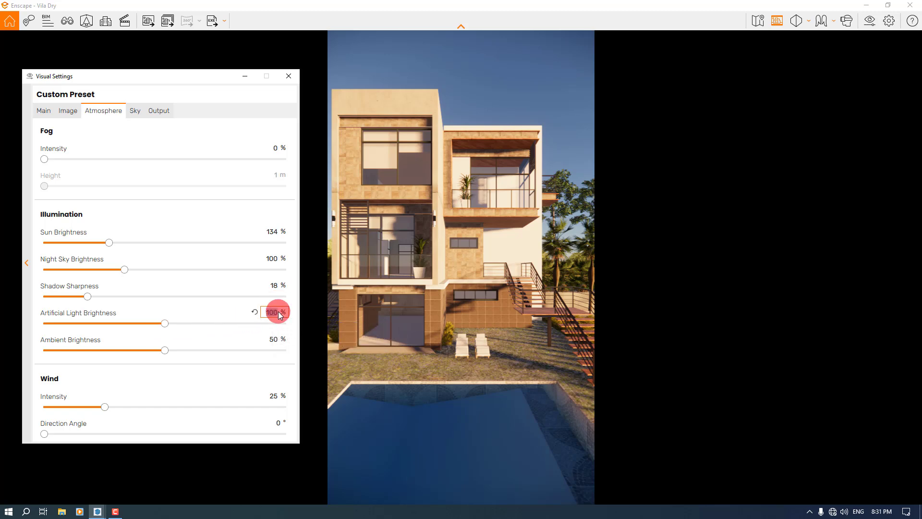
pyautogui.write('116')
pyautogui.click(275, 340)
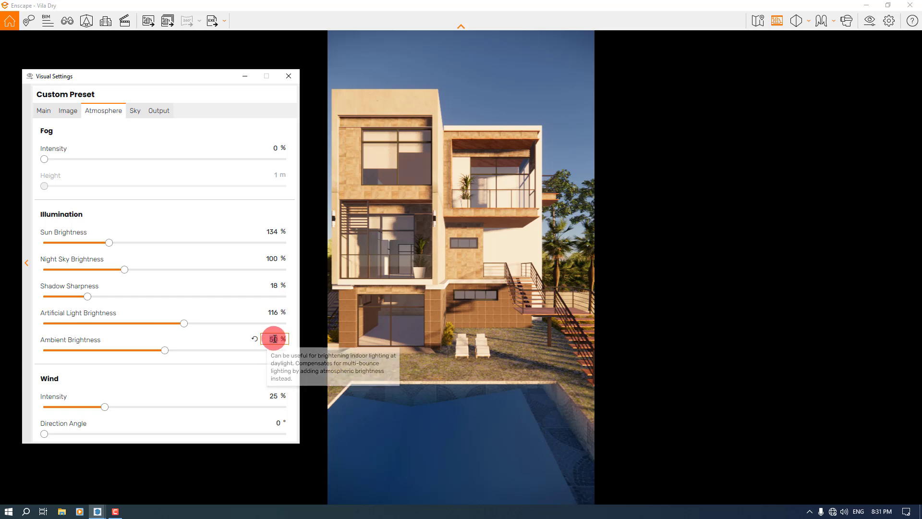
pyautogui.write('66')
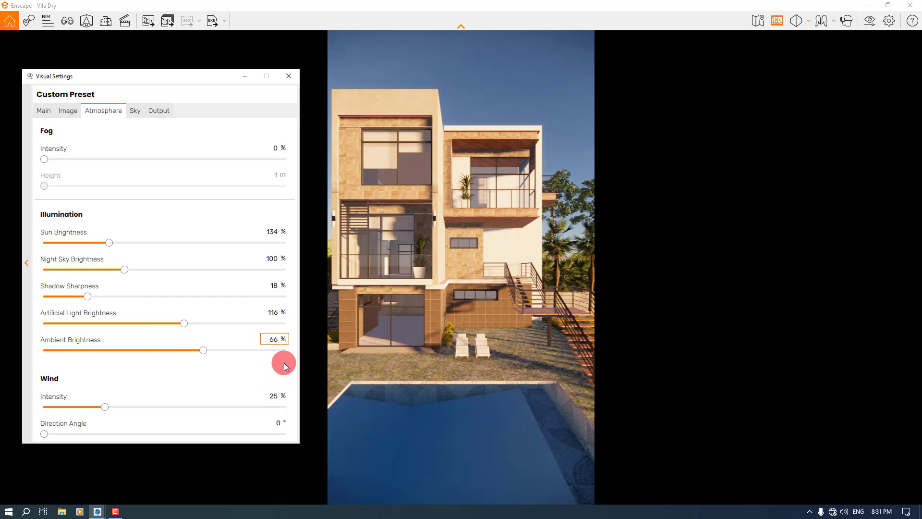
pyautogui.click(268, 342)
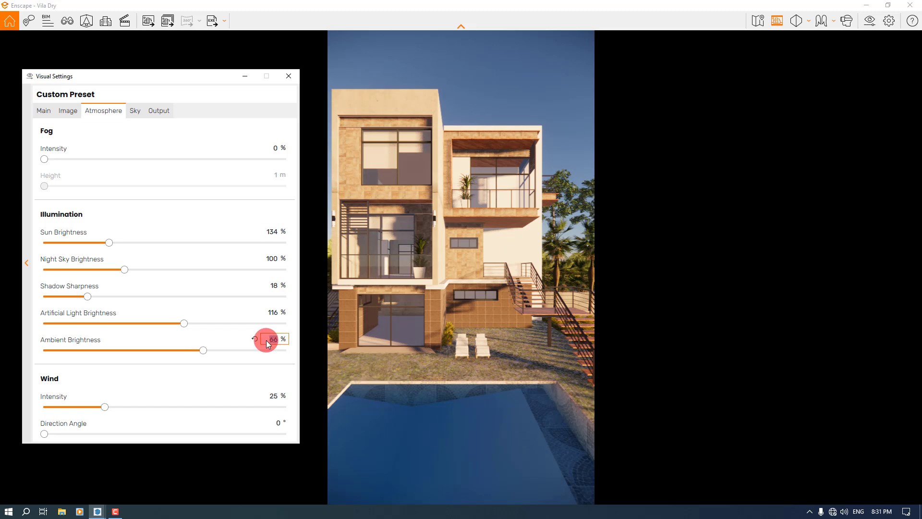
pyautogui.write('59')
# Set the wind intensity to 0%
pyautogui.click(273, 397)
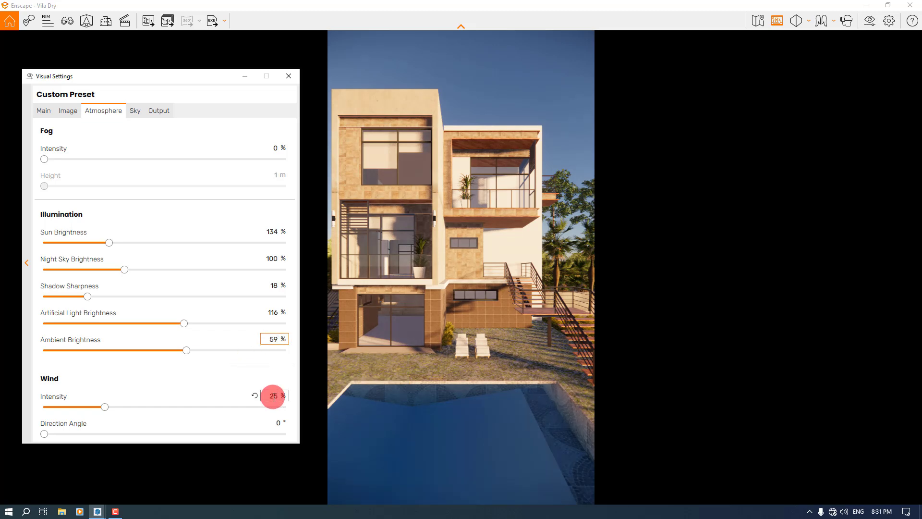
pyautogui.press('BackSpace')
pyautogui.write('0')
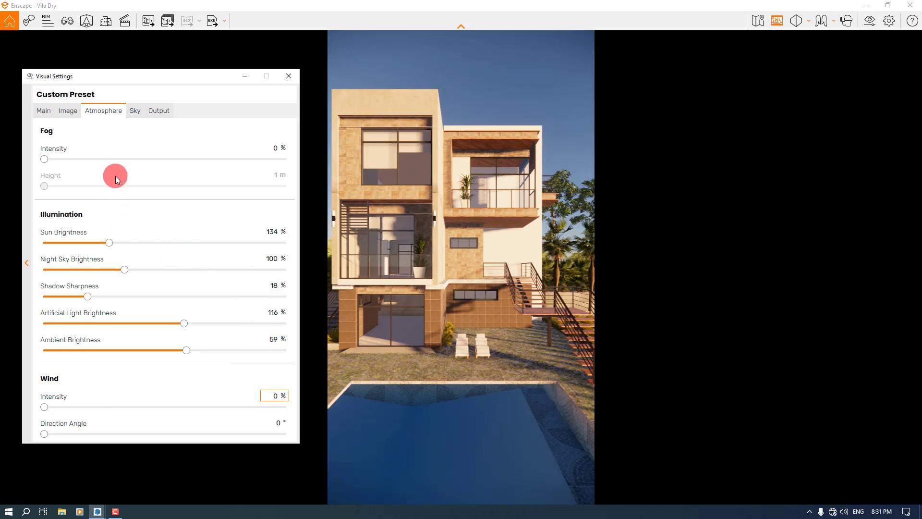
# Enable auto contrast in the image corrections
pyautogui.click(66, 111)
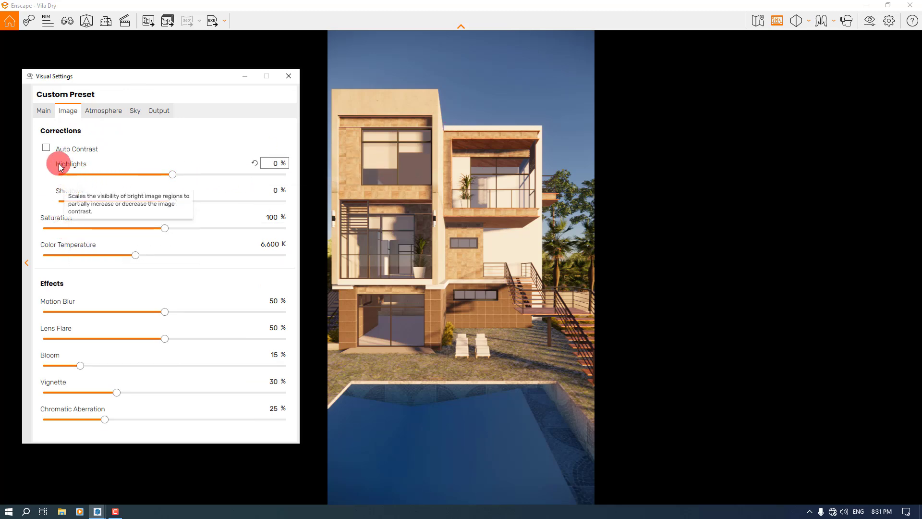
pyautogui.click(46, 148)
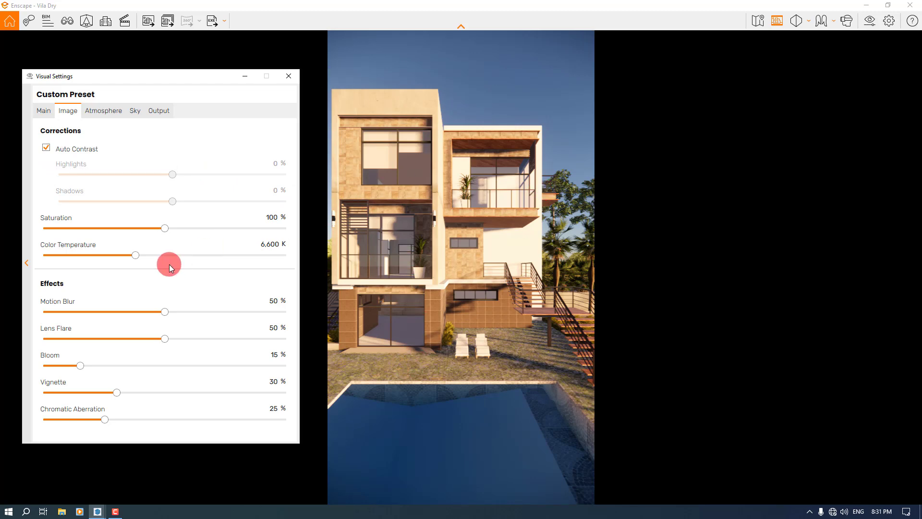
# Try image saturation at 132%, 92% and 98%, and reset it to the default
pyautogui.moveTo(165, 229); pyautogui.dragTo(203, 230)
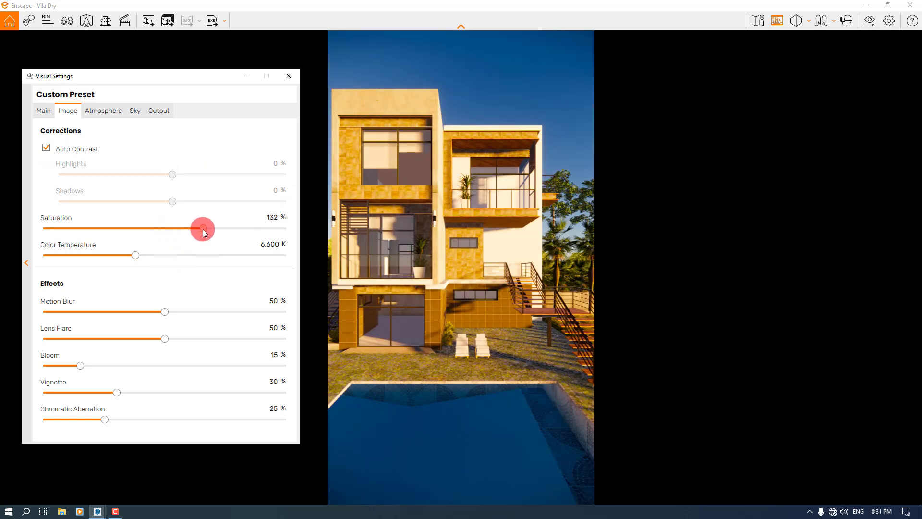
pyautogui.moveTo(202, 229); pyautogui.dragTo(155, 229)
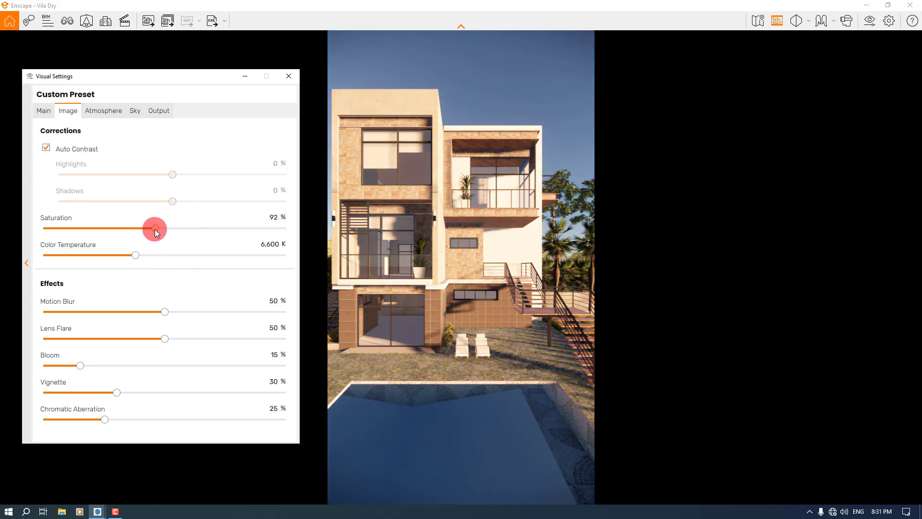
pyautogui.doubleClick(273, 217)
pyautogui.write('98')
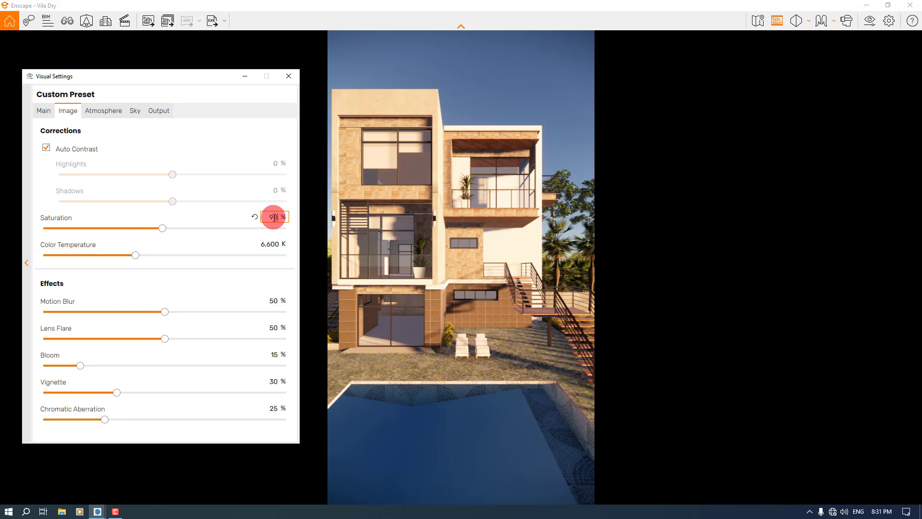
pyautogui.click(255, 217)
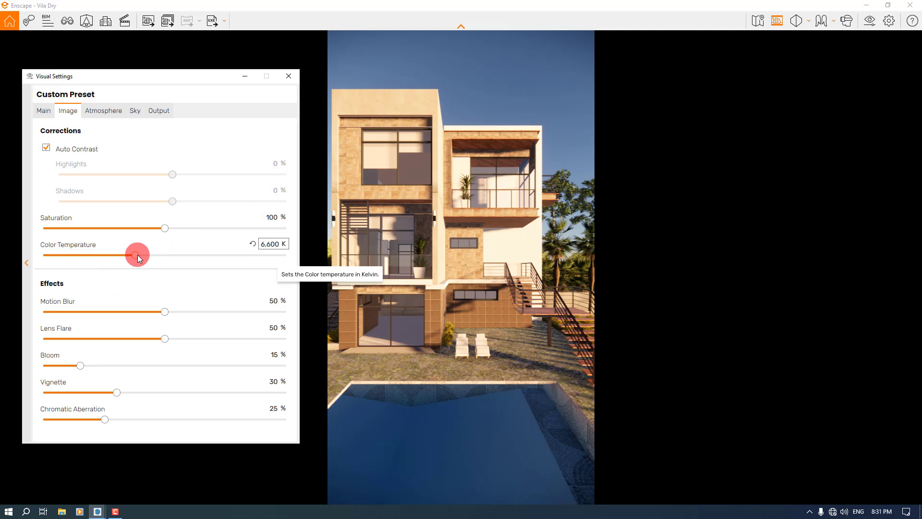
# Set the image's color temperature to 6,000 K
pyautogui.moveTo(137, 254)
pyautogui.mouseDown()
pyautogui.moveTo(42, 255)
pyautogui.moveTo(142, 254)
pyautogui.mouseUp()
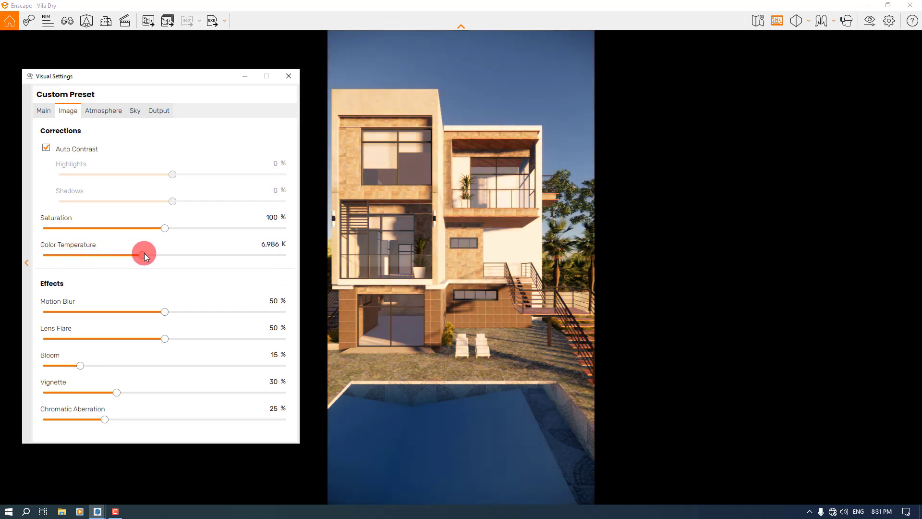
pyautogui.click(271, 244)
pyautogui.write('6000')
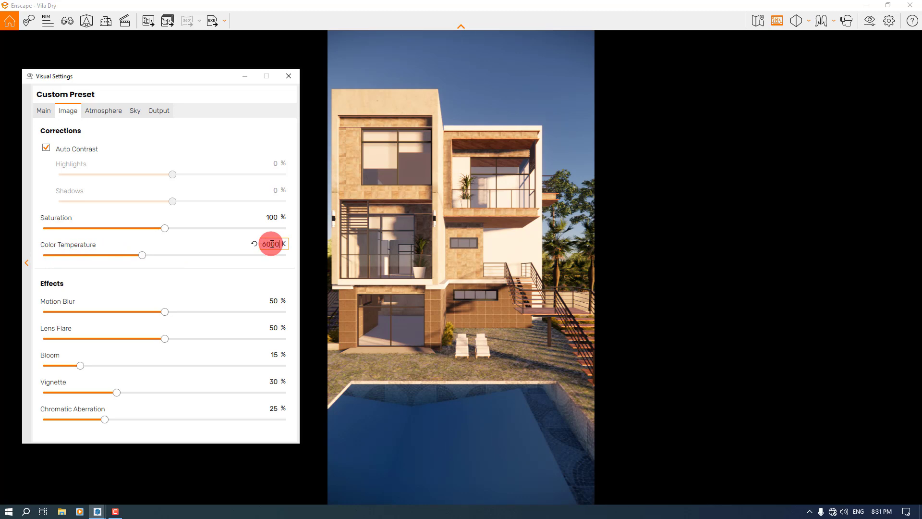
pyautogui.press('Return')
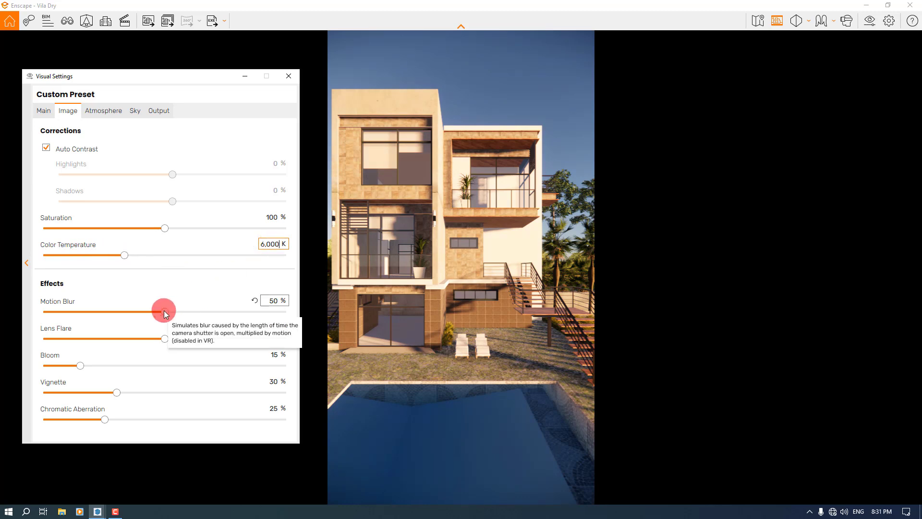
# Set the motion blur to 0% and the lens flare to 44%
pyautogui.click(275, 301)
pyautogui.write('0')
pyautogui.press('Return')
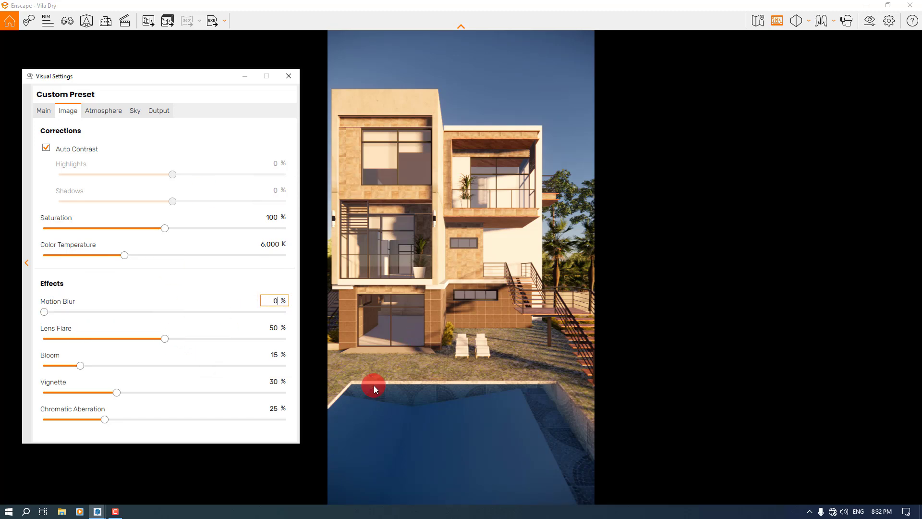
pyautogui.moveTo(165, 345); pyautogui.dragTo(140, 342)
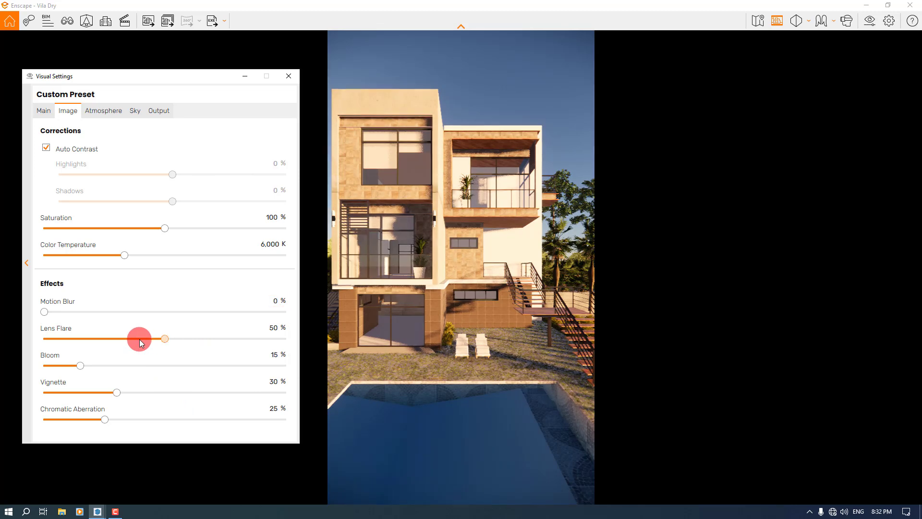
pyautogui.click(275, 329)
pyautogui.write('44')
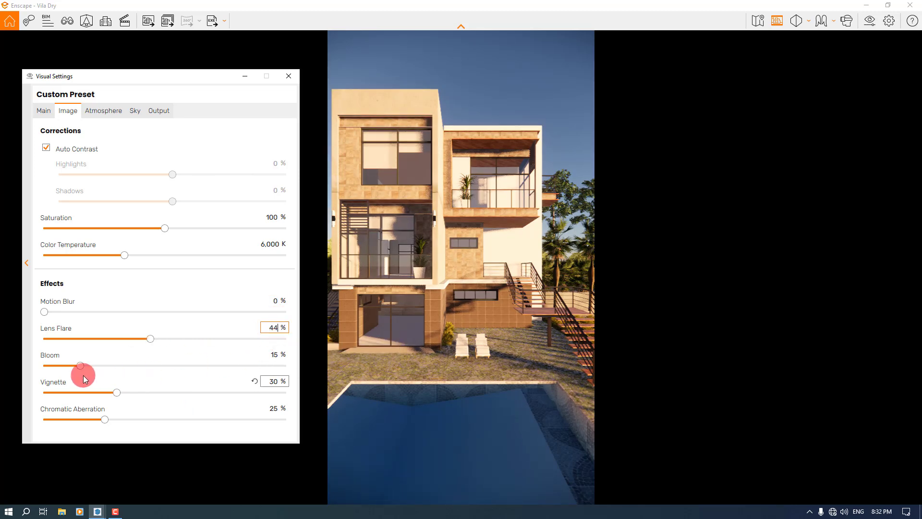
# Set the bloom to 0% and the chromatic aberration to 4%
pyautogui.click(277, 354)
pyautogui.write('0')
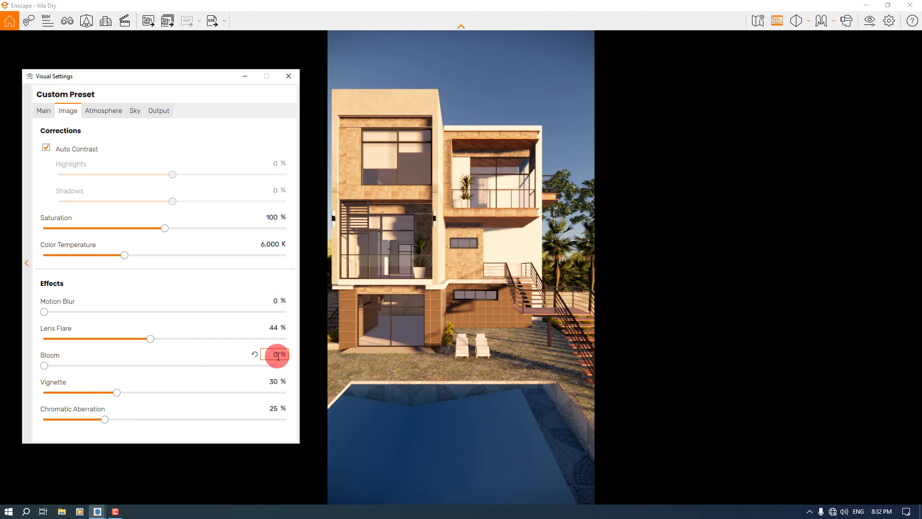
pyautogui.click(271, 408)
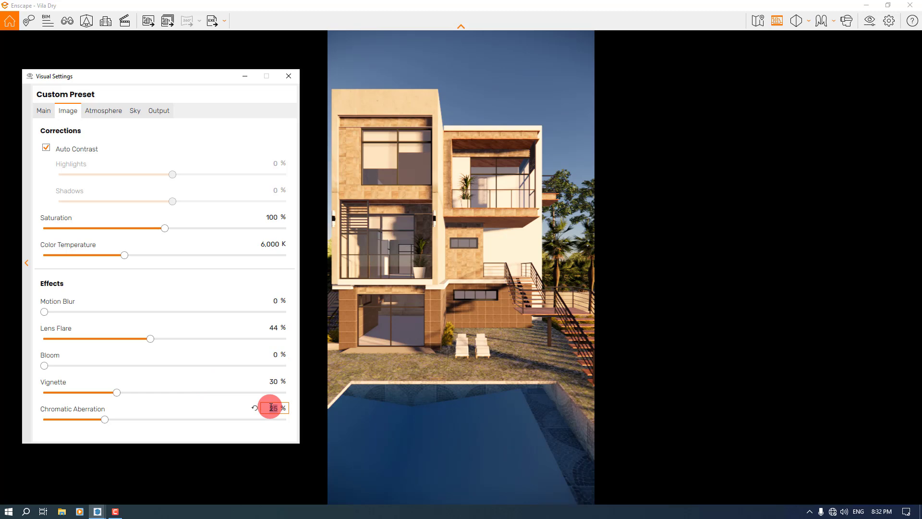
pyautogui.write('4')
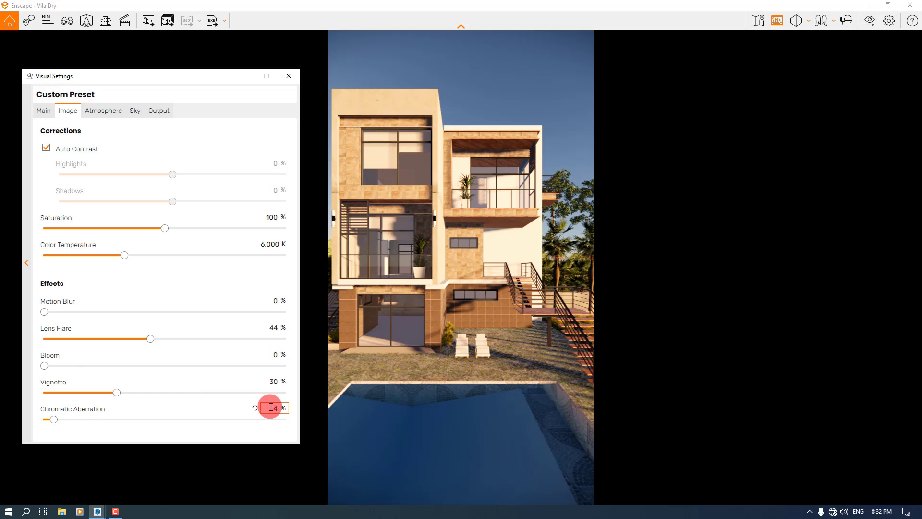
# Set the lens flare to 66% and the vignette to 18%
pyautogui.click(265, 357)
pyautogui.click(275, 328)
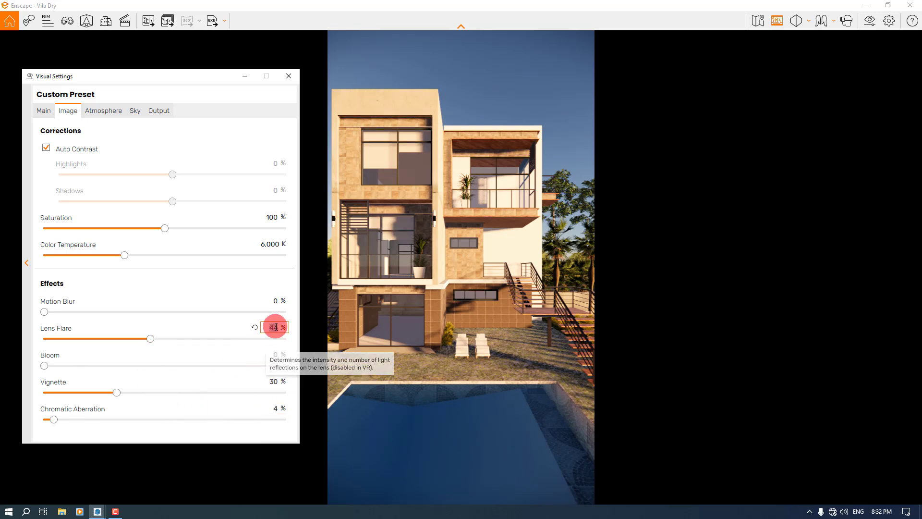
pyautogui.write('66')
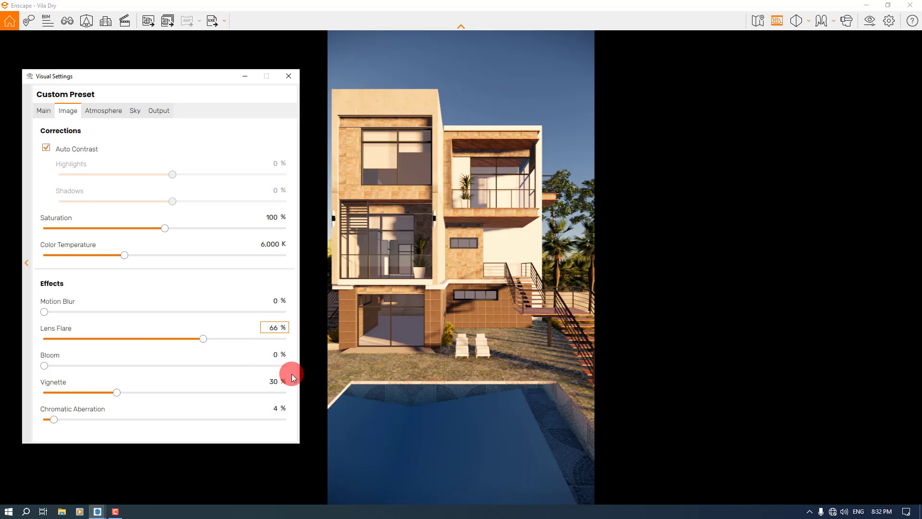
pyautogui.click(277, 382)
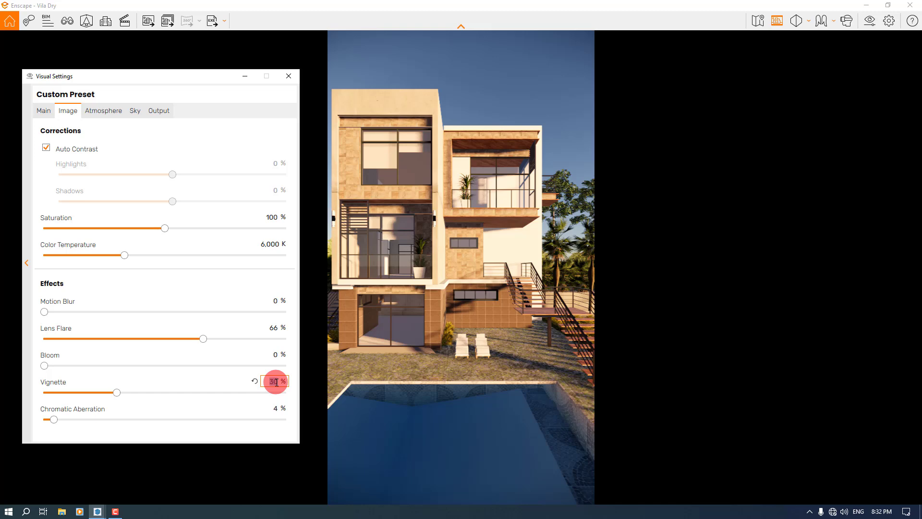
pyautogui.write('18')
pyautogui.press('Return')
# Change the render style mode to White
pyautogui.click(44, 110)
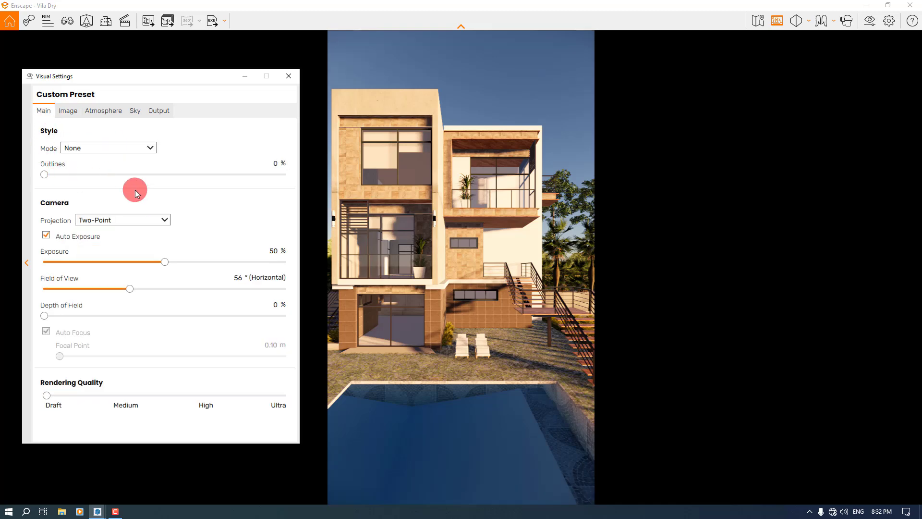
pyautogui.click(146, 147)
pyautogui.click(129, 169)
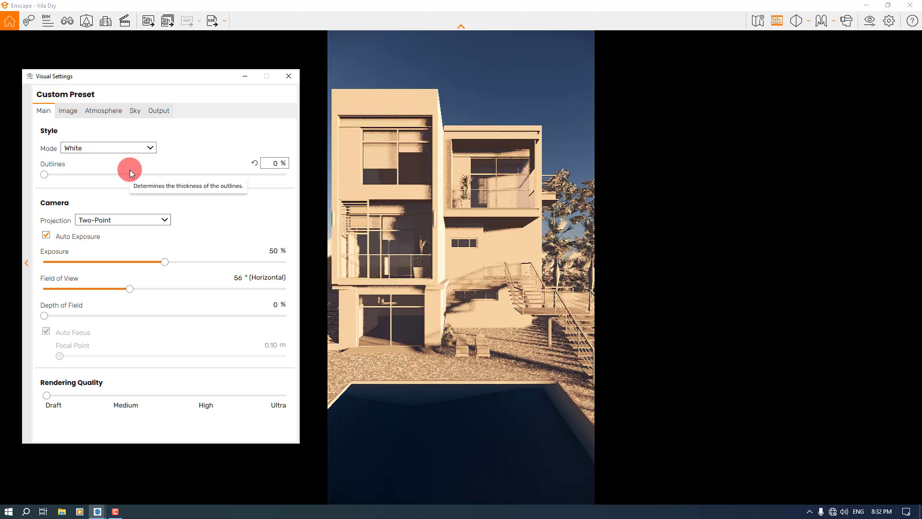
pyautogui.click(306, 178)
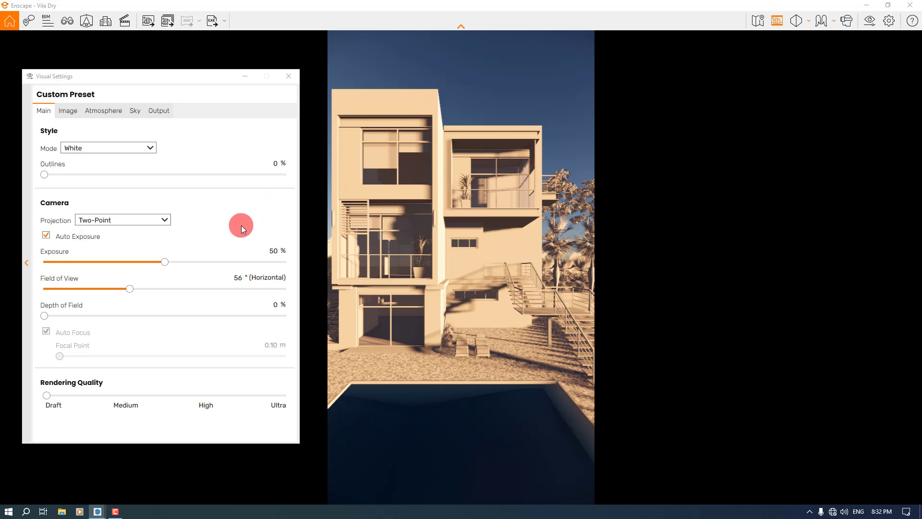
# Turn off auto focus and set the camera's depth of field to 20%
pyautogui.moveTo(44, 319); pyautogui.dragTo(68, 318)
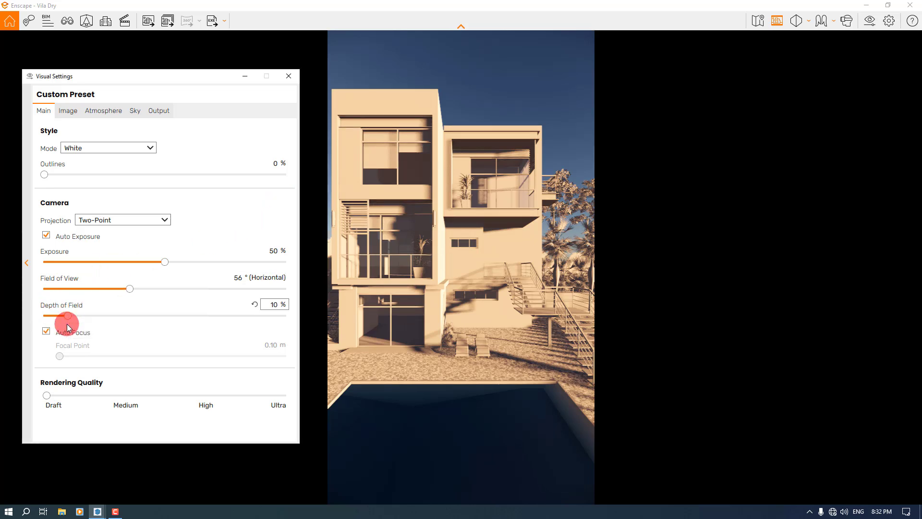
pyautogui.click(46, 332)
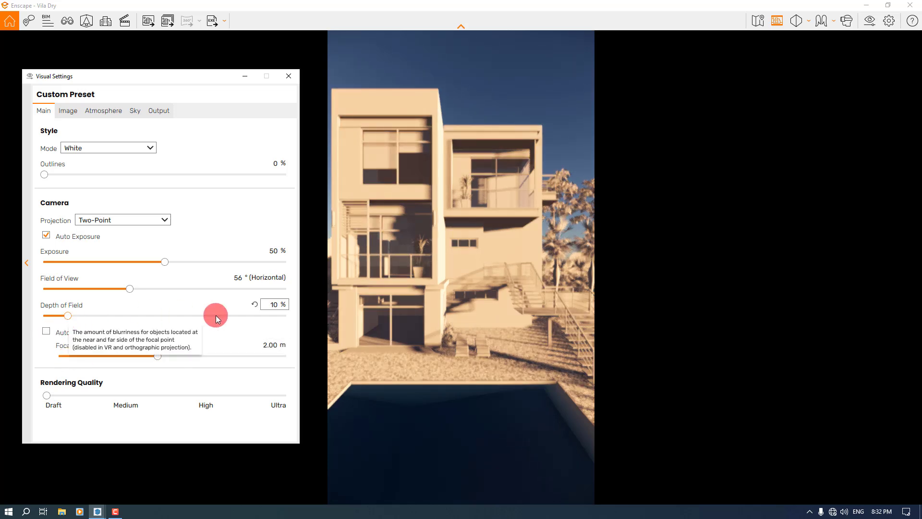
pyautogui.doubleClick(275, 308)
pyautogui.write('20')
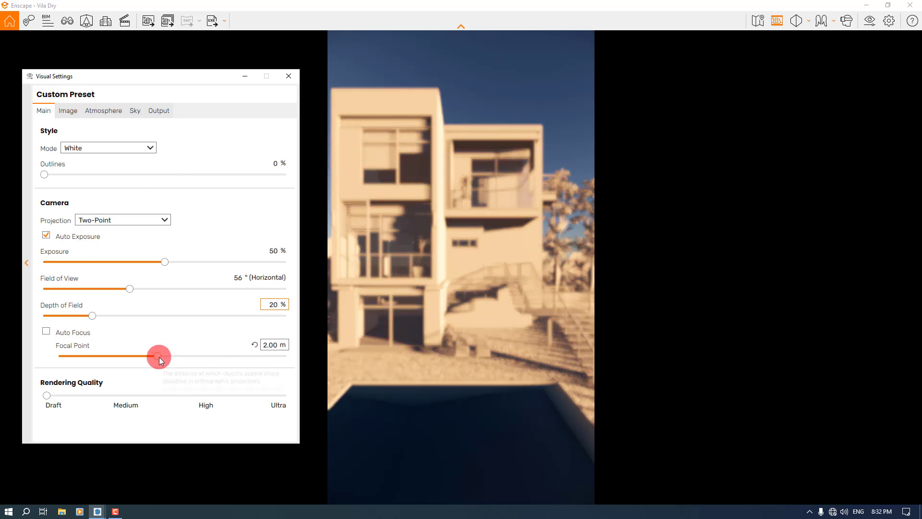
# Try a focal point of 1.58 m and set it to 11.33 m
pyautogui.moveTo(159, 356); pyautogui.dragTo(117, 358)
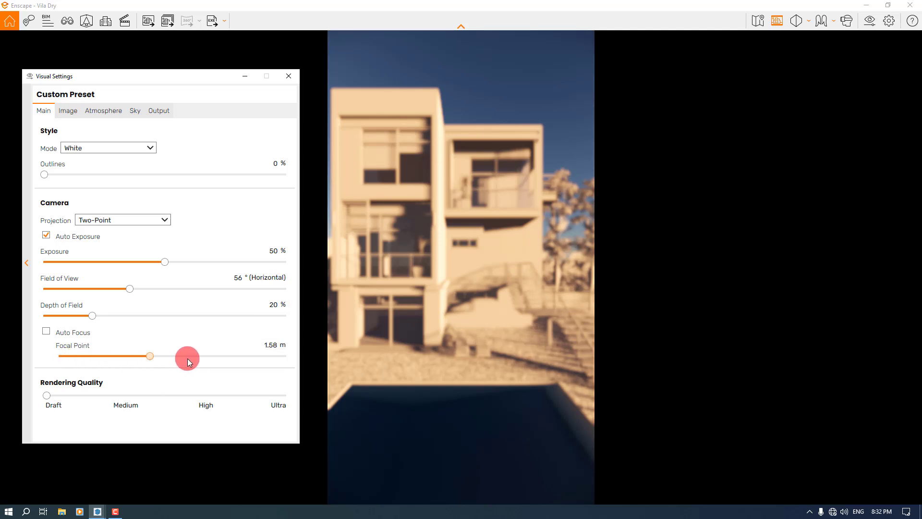
pyautogui.click(215, 358)
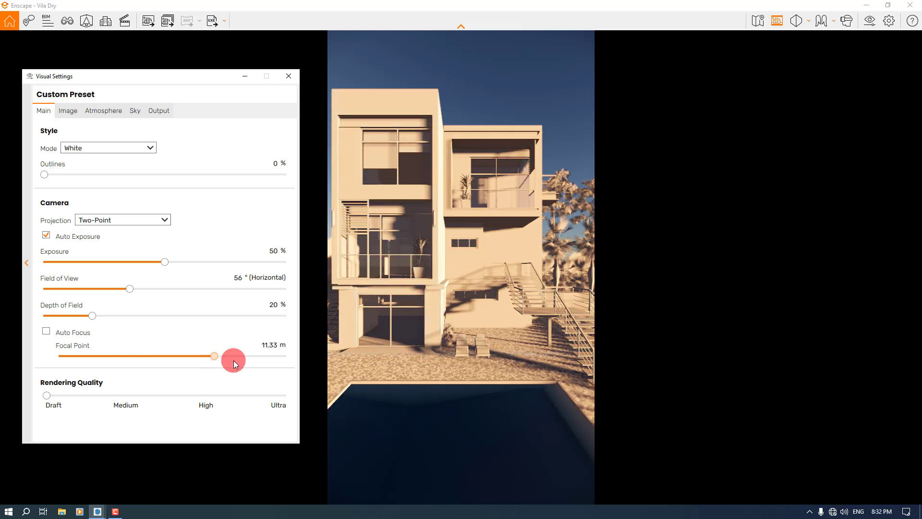
pyautogui.click(269, 348)
# Try the depth of field at 42% and 8%, and set it to 16%
pyautogui.moveTo(136, 316); pyautogui.dragTo(143, 316)
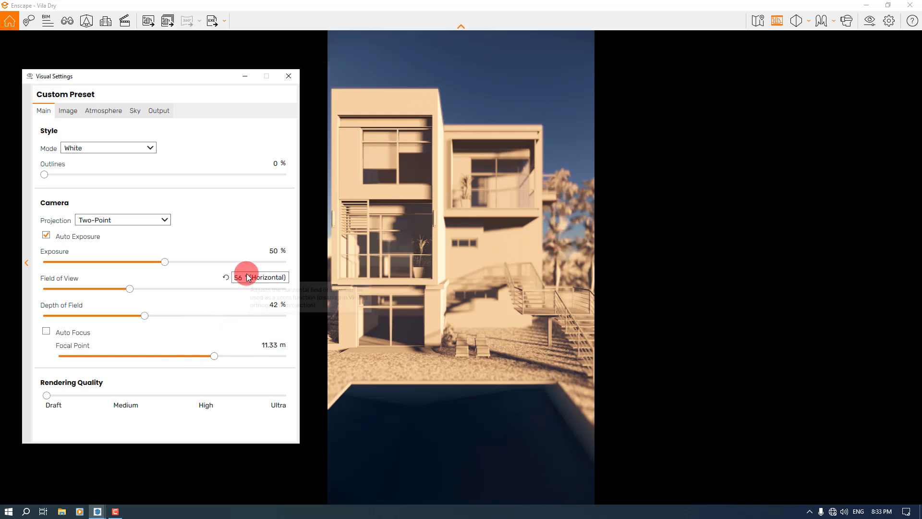
pyautogui.click(273, 305)
pyautogui.press('Return')
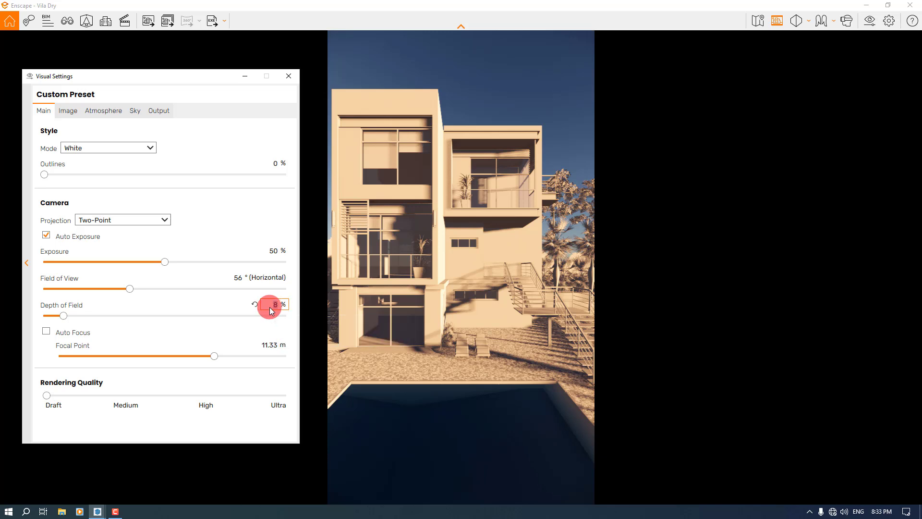
pyautogui.write('16')
pyautogui.press('Return')
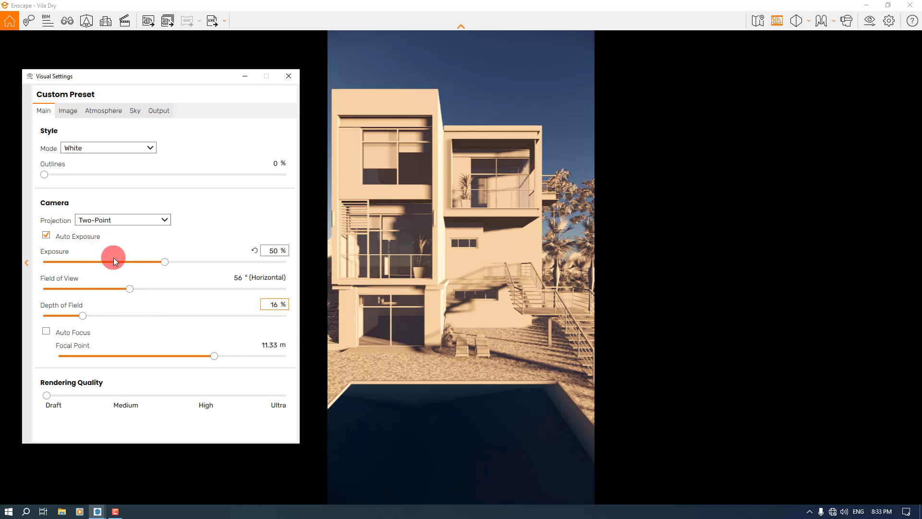
# Try a camera exposure of 54% and set it to 49%
pyautogui.click(273, 251)
pyautogui.write('54')
pyautogui.press('Return')
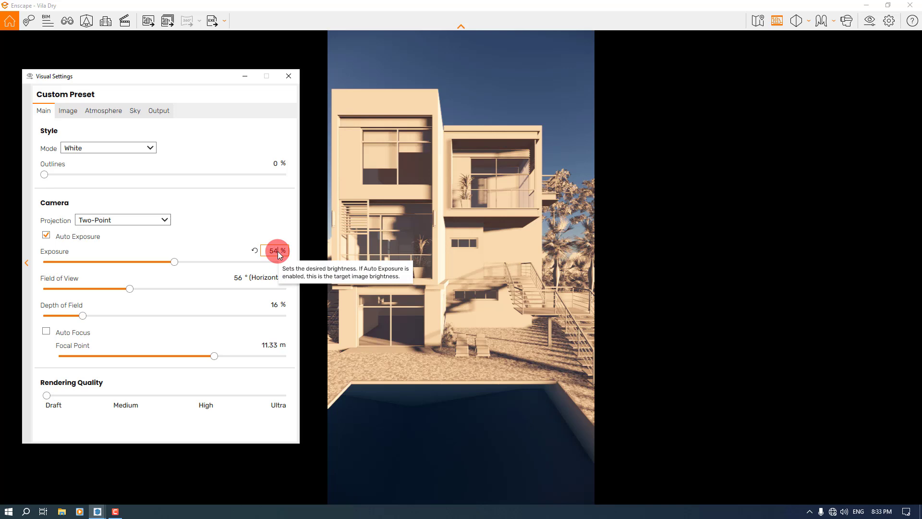
pyautogui.doubleClick(263, 252)
pyautogui.write('49')
pyautogui.press('Return')
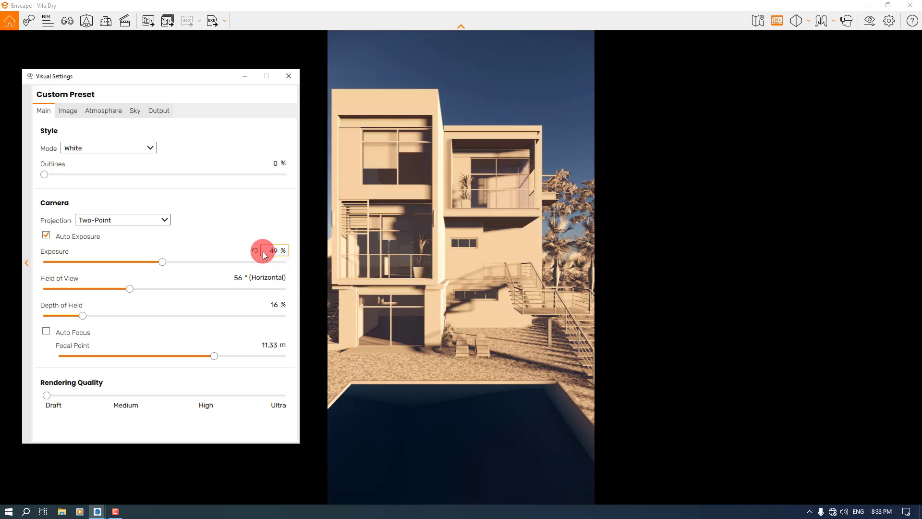
# Set the image's lens flare to 44%
pyautogui.click(68, 111)
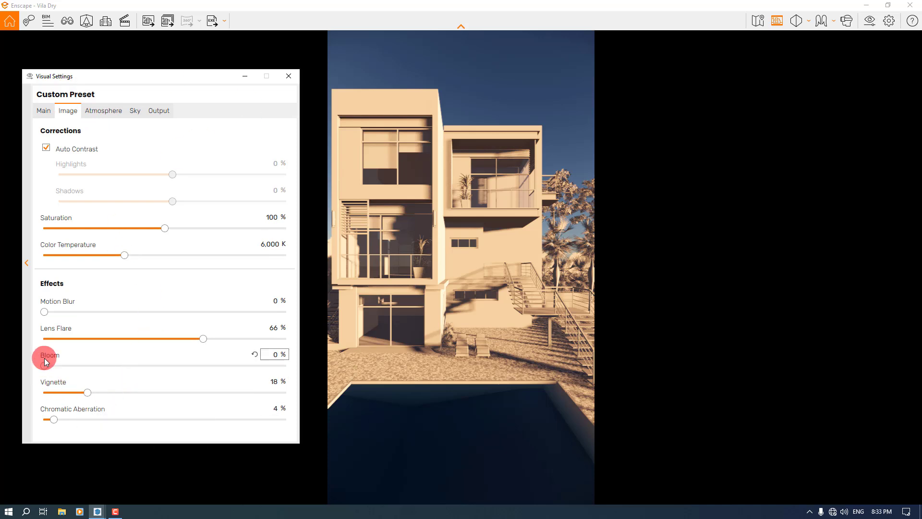
pyautogui.click(101, 115)
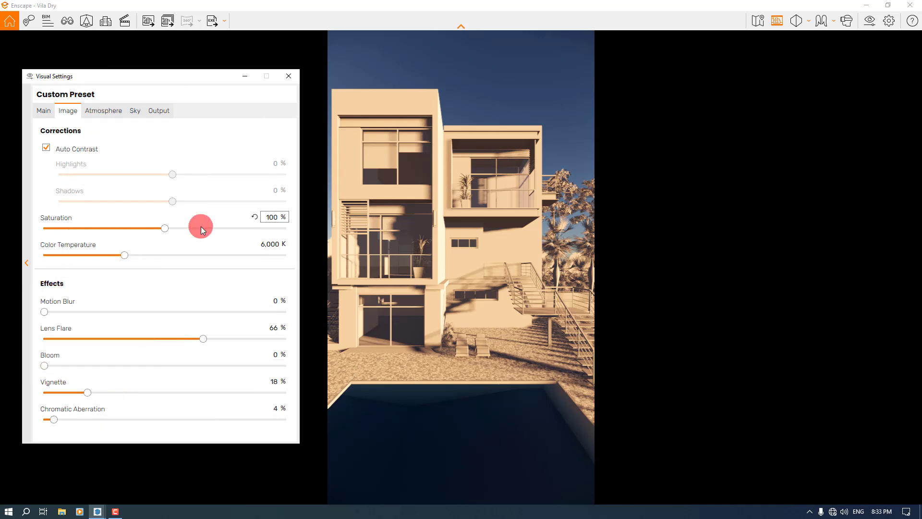
pyautogui.click(278, 329)
pyautogui.press('Return')
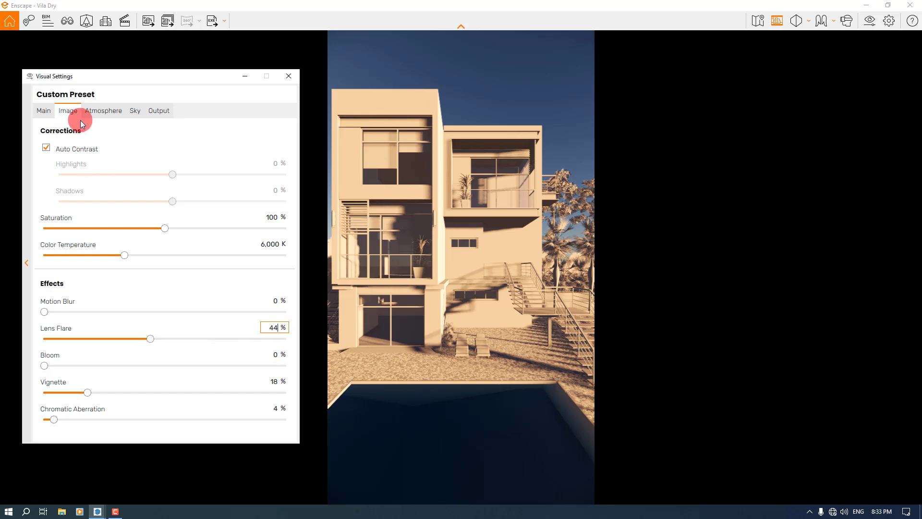
# Set the sun brightness in the illumination settings to 119%
pyautogui.click(97, 110)
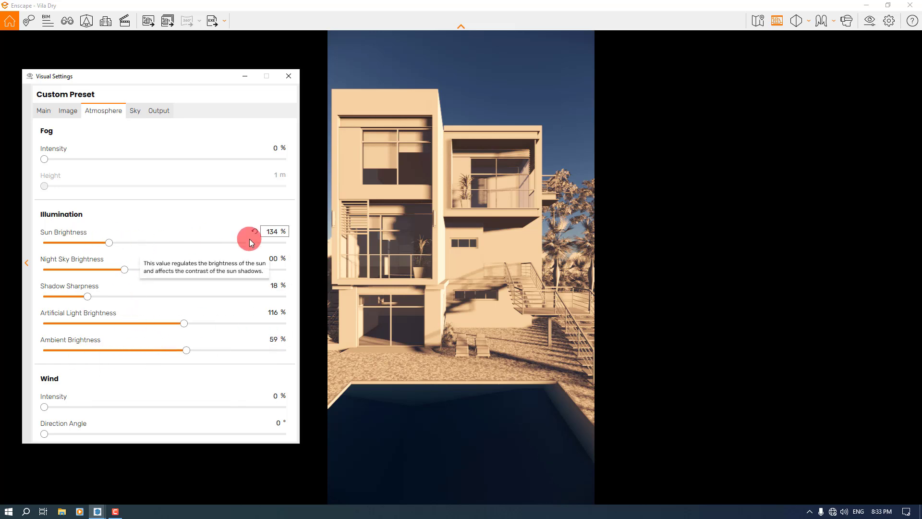
pyautogui.click(268, 232)
pyautogui.doubleClick(268, 233)
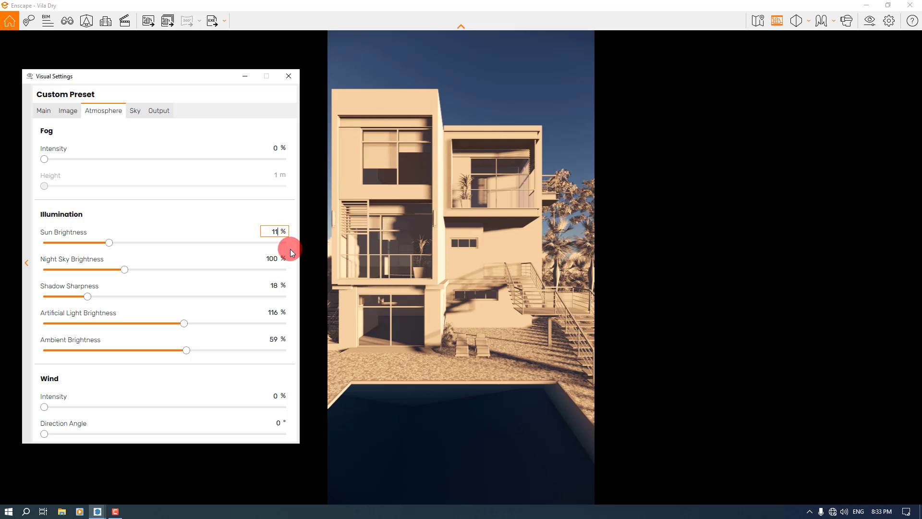
pyautogui.write('119')
# Raise the rendering quality to Ultra
pyautogui.click(135, 111)
pyautogui.click(159, 112)
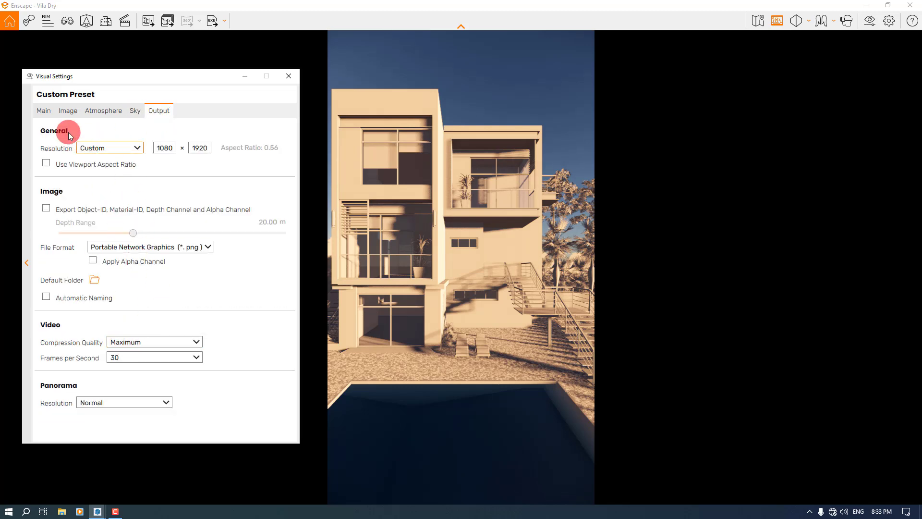
pyautogui.click(48, 113)
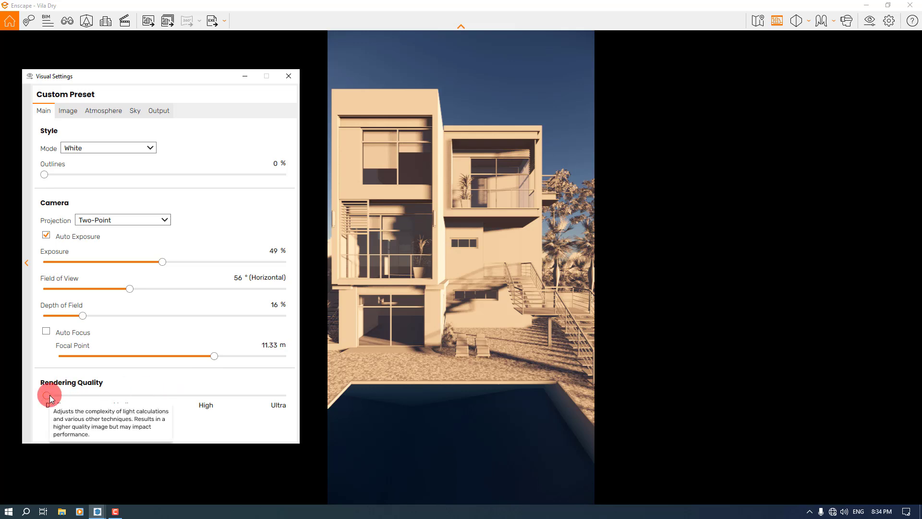
pyautogui.moveTo(50, 395); pyautogui.dragTo(284, 399)
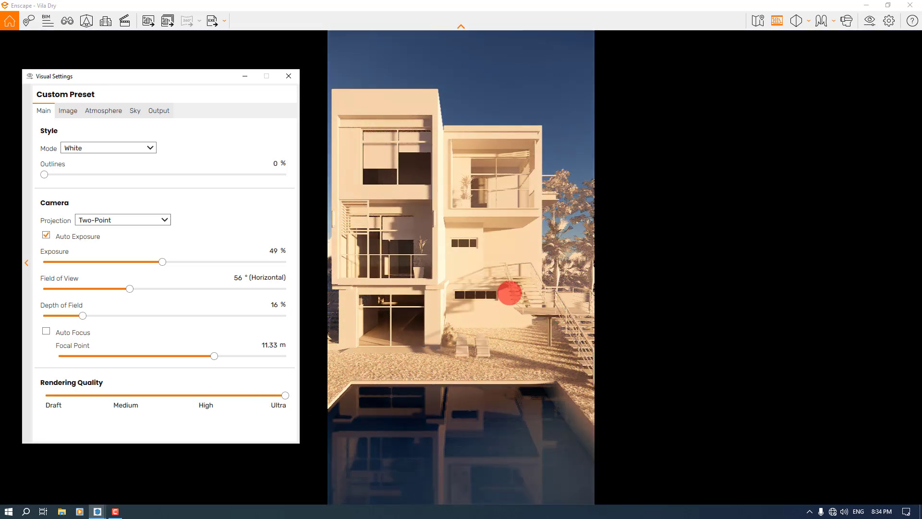
pyautogui.click(442, 220)
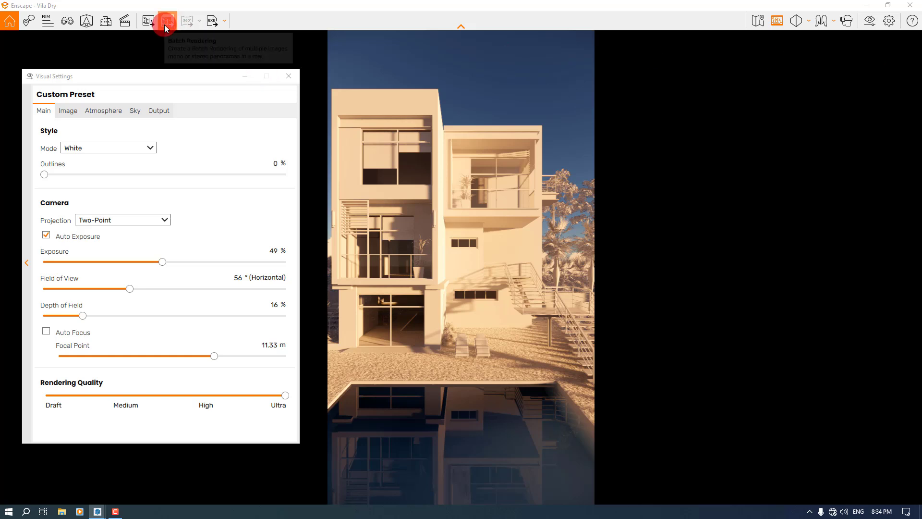
# Render the view and save it in the Pictures folder as a JPEG image named "White Render"
pyautogui.click(149, 22)
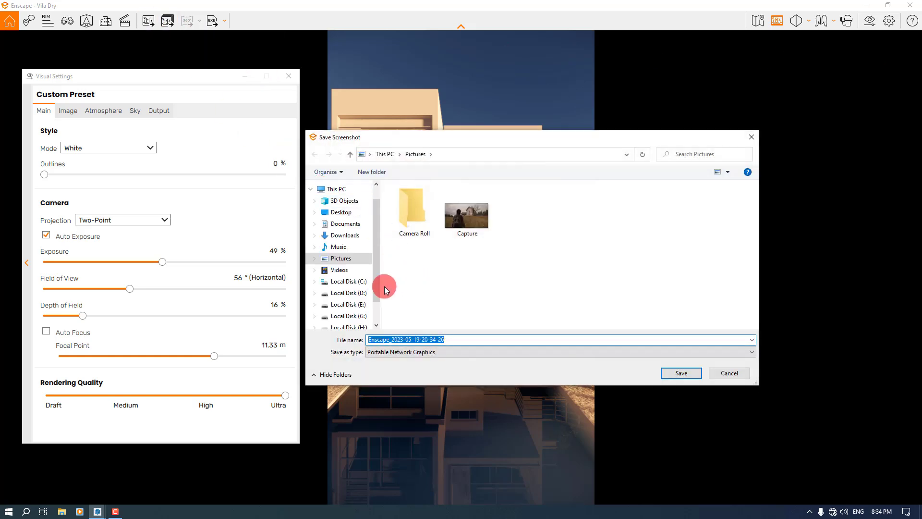
pyautogui.click(403, 352)
pyautogui.click(390, 369)
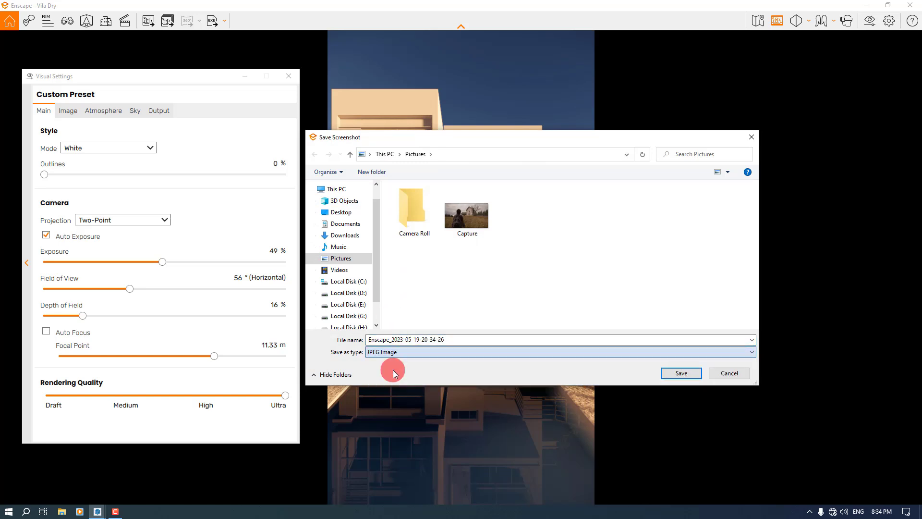
pyautogui.doubleClick(457, 339)
pyautogui.write('Whit')
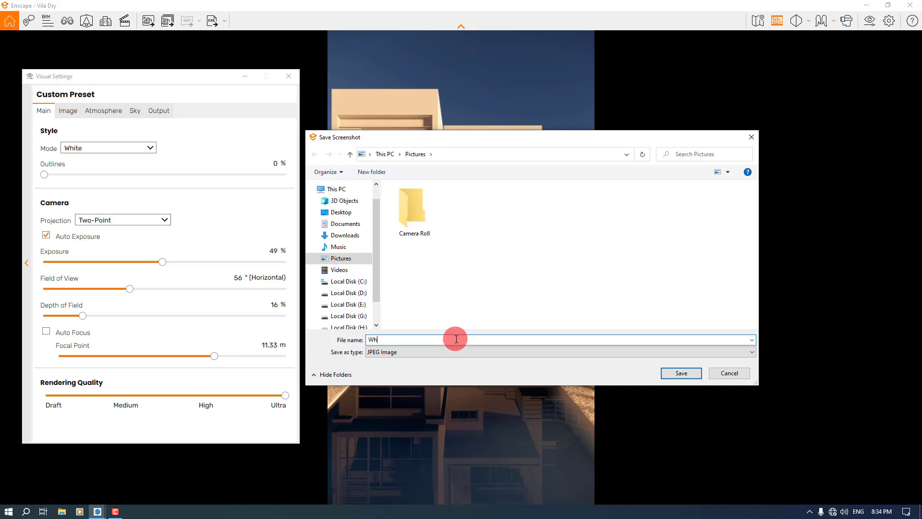
pyautogui.write('e Render')
pyautogui.press('Return')
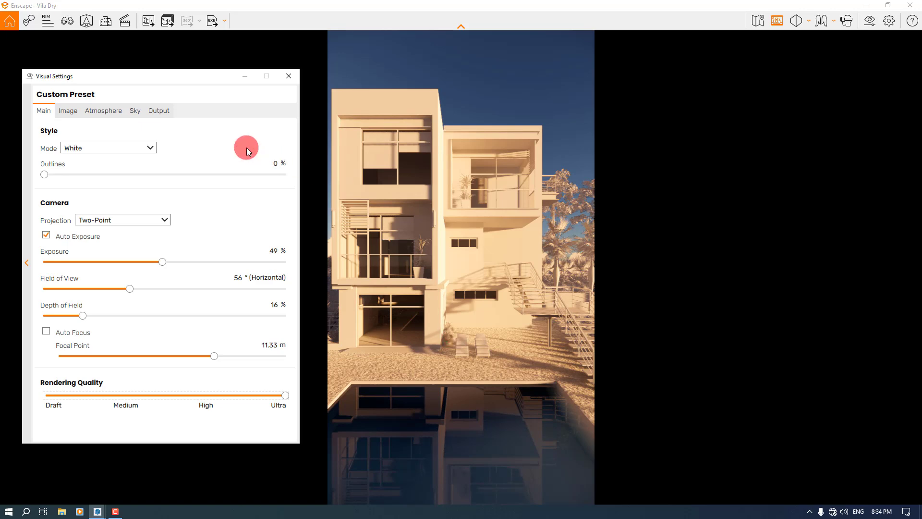
# Close the visual settings, switch to SketchUp and review the hardware rendering options in Enscape's general settings
pyautogui.click(287, 82)
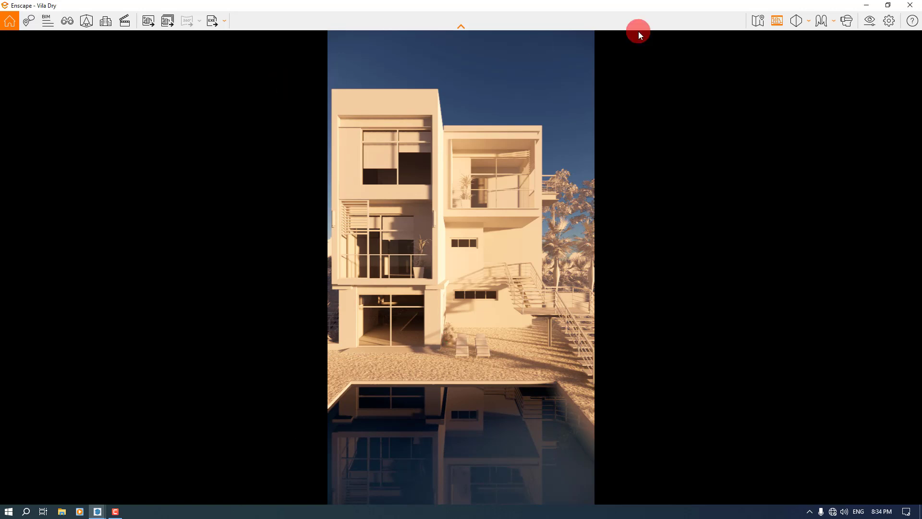
pyautogui.click(867, 6)
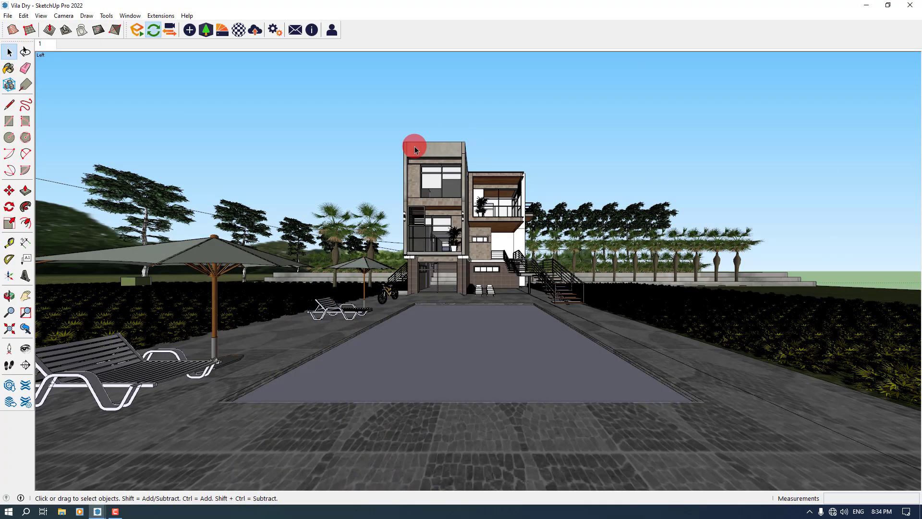
pyautogui.click(270, 37)
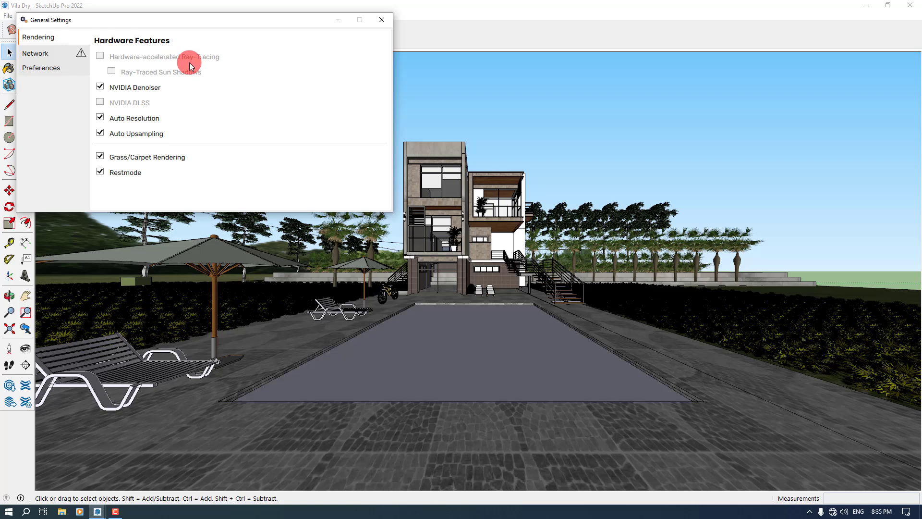
pyautogui.click(382, 20)
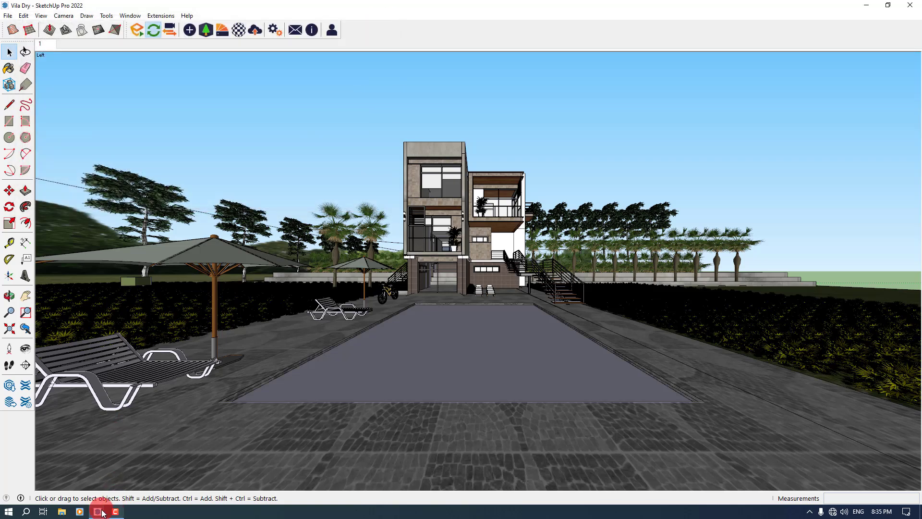
# Switch to Enscape, set the style mode to None in the visual settings and close them
pyautogui.moveTo(102, 512)
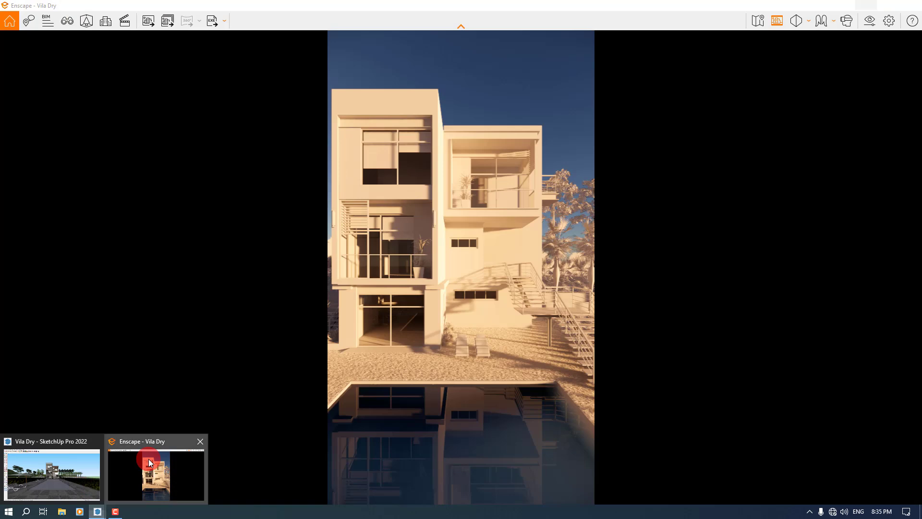
pyautogui.click(149, 459)
pyautogui.click(869, 20)
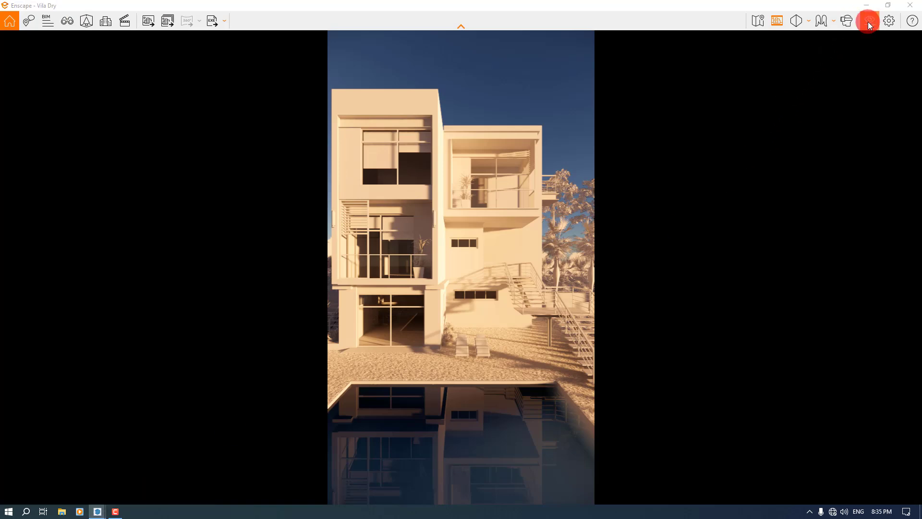
pyautogui.click(114, 147)
pyautogui.click(98, 159)
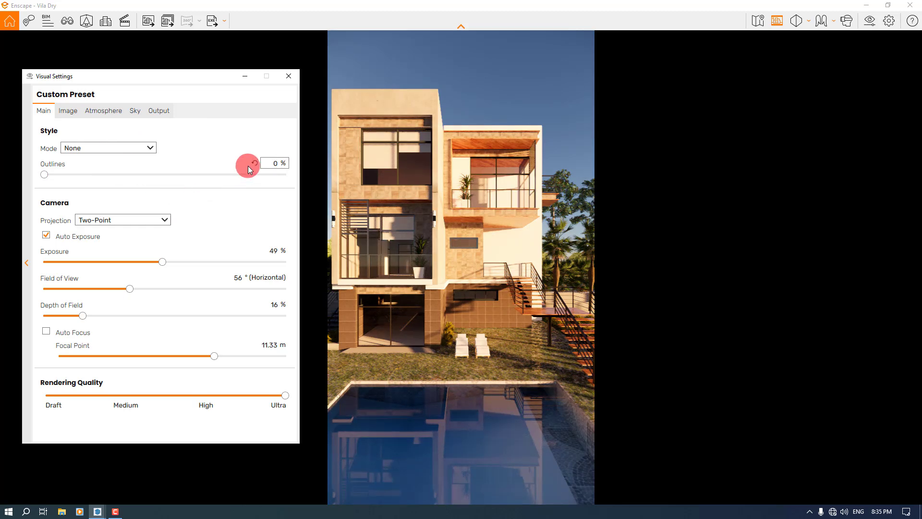
pyautogui.click(288, 77)
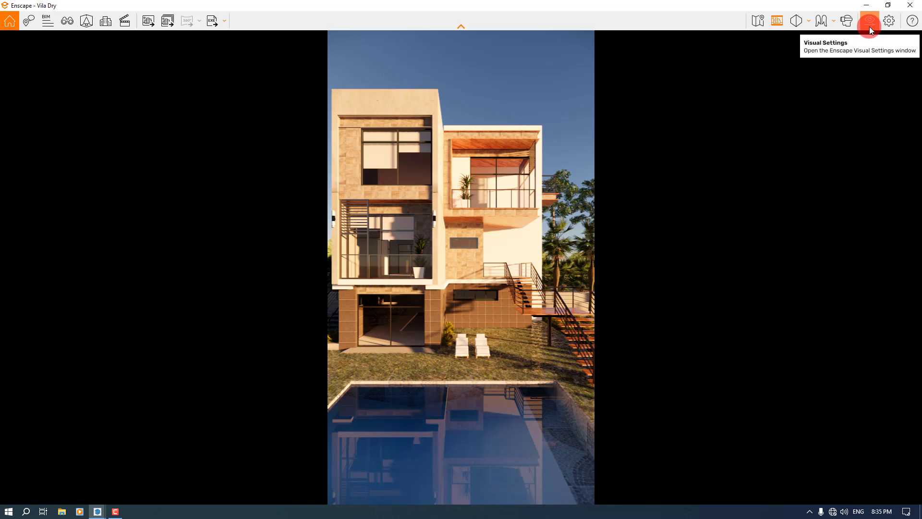
# Render the view and save it in the Pictures folder as a JPEG image named "Render Max"
pyautogui.click(148, 24)
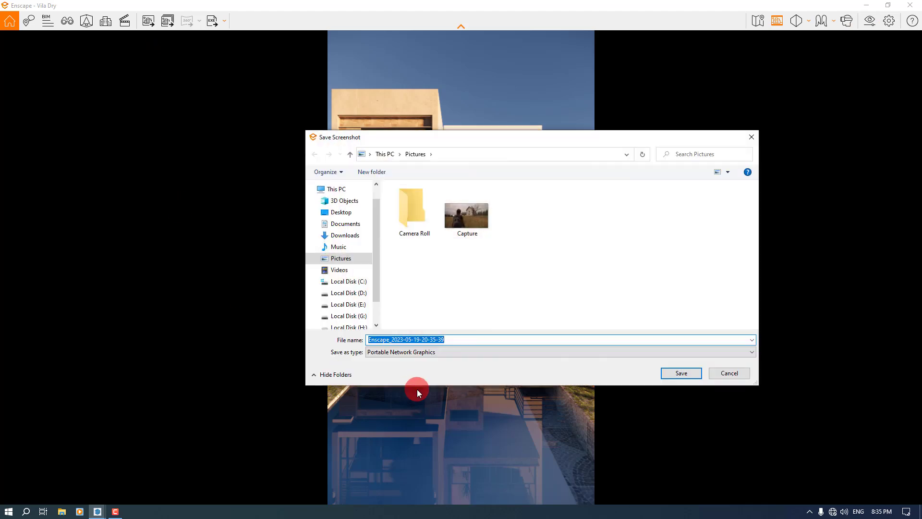
pyautogui.click(396, 354)
pyautogui.click(397, 368)
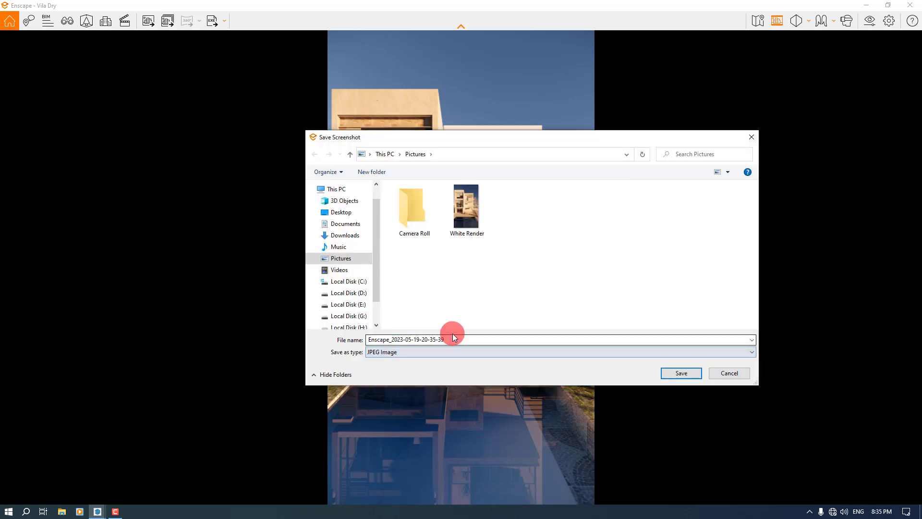
pyautogui.moveTo(453, 334); pyautogui.dragTo(291, 344)
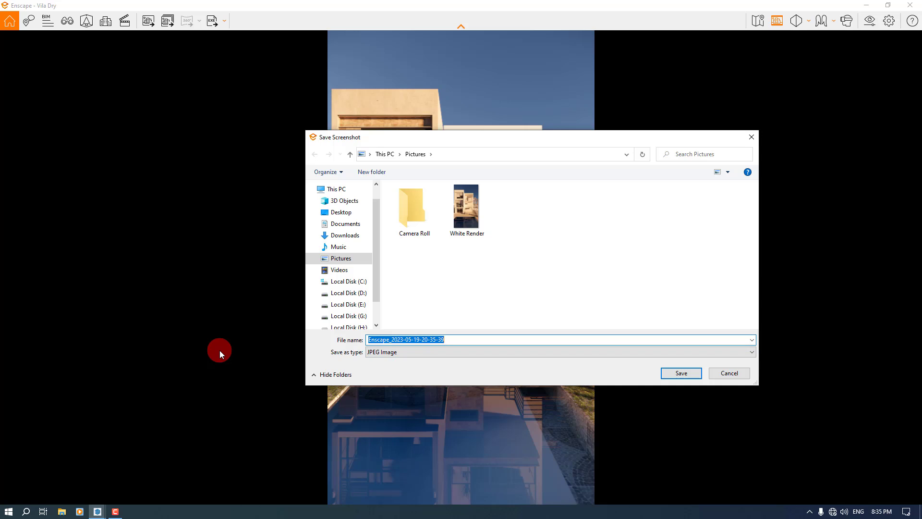
pyautogui.write('Render Max')
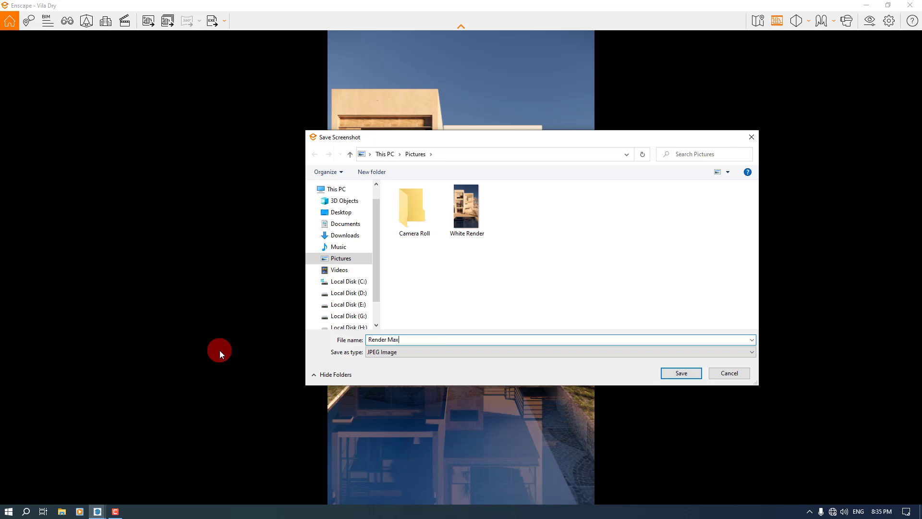
pyautogui.click(681, 374)
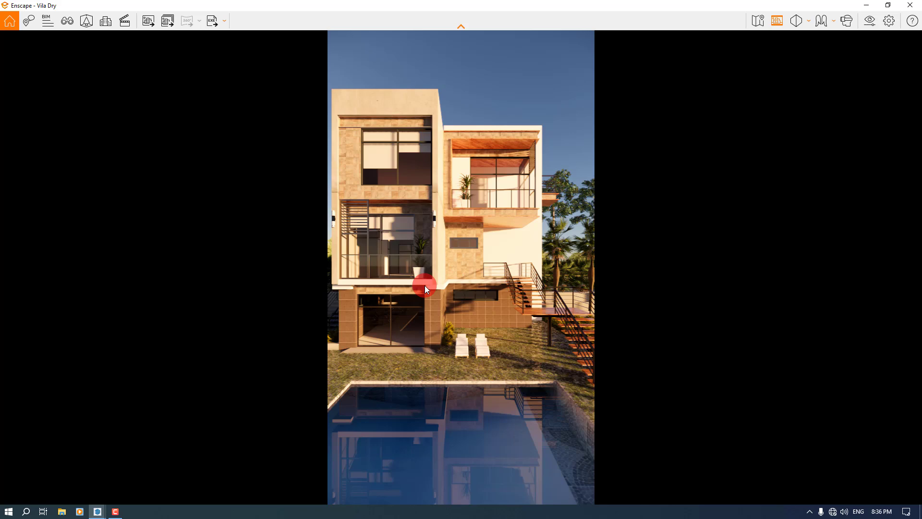
# With the camera at the garden-side corner of the villa, lower the rendering quality to Draft and close the visual settings
pyautogui.press('v')
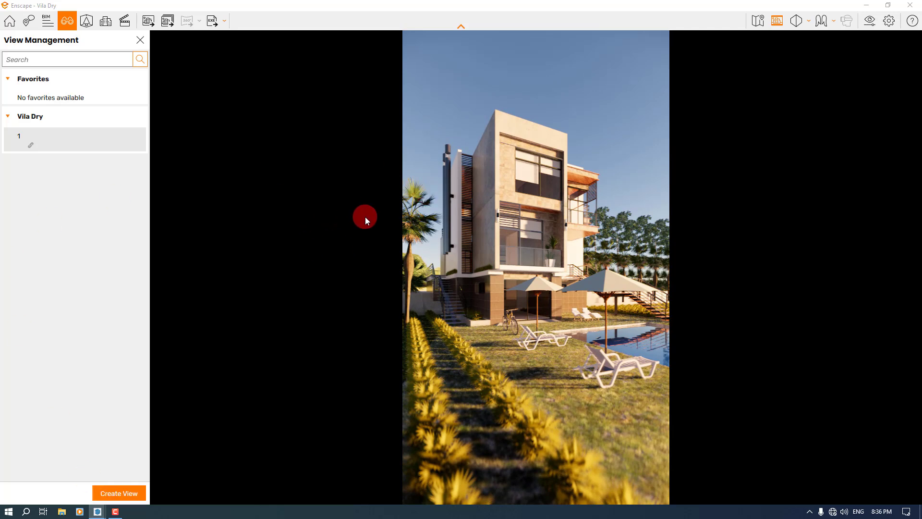
pyautogui.click(875, 25)
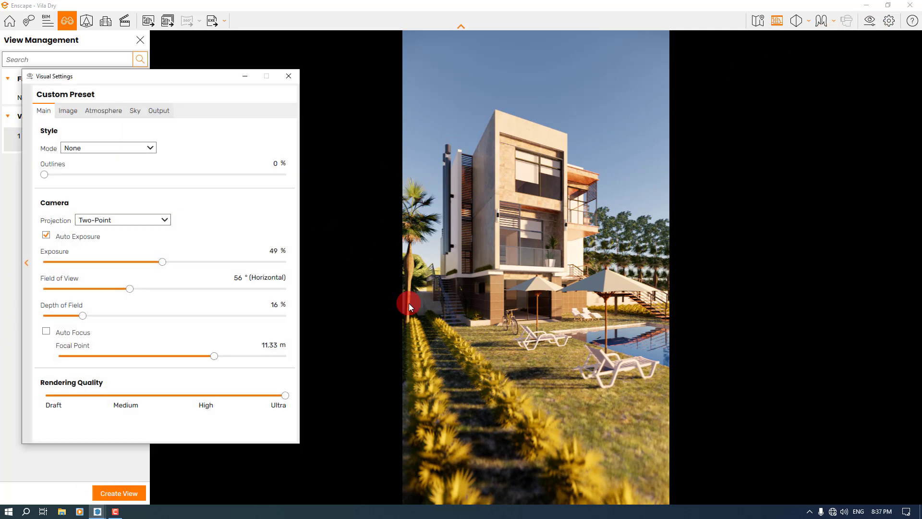
pyautogui.moveTo(285, 396); pyautogui.dragTo(47, 397)
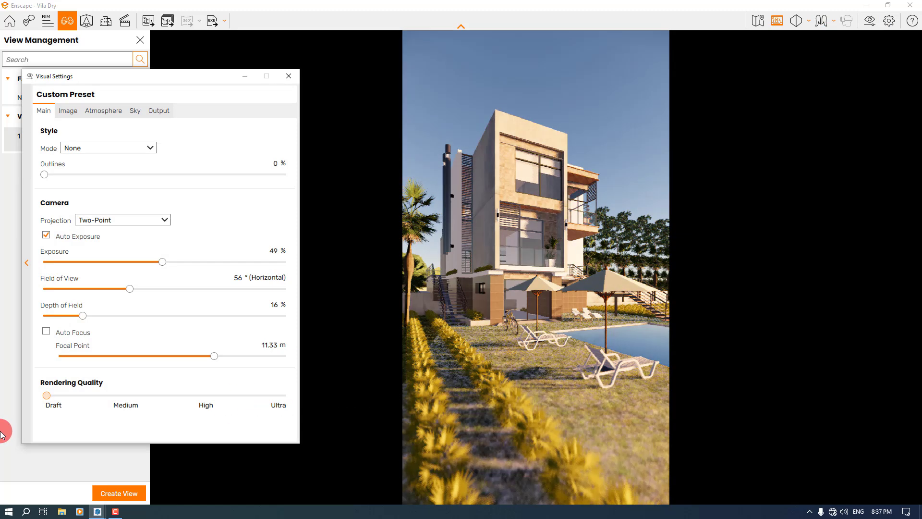
pyautogui.click(289, 76)
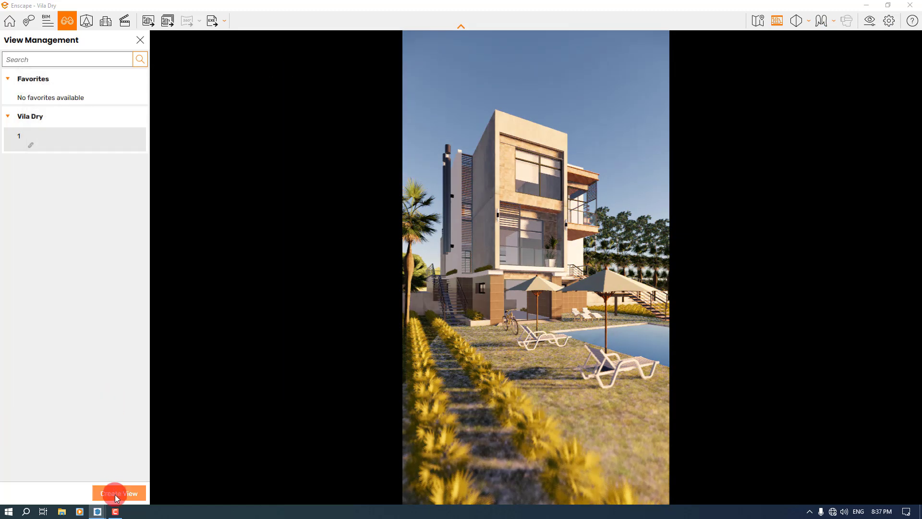
# Start creating a new view without saving the Enscape sun position, and set the camera pitch to 0°
pyautogui.click(118, 493)
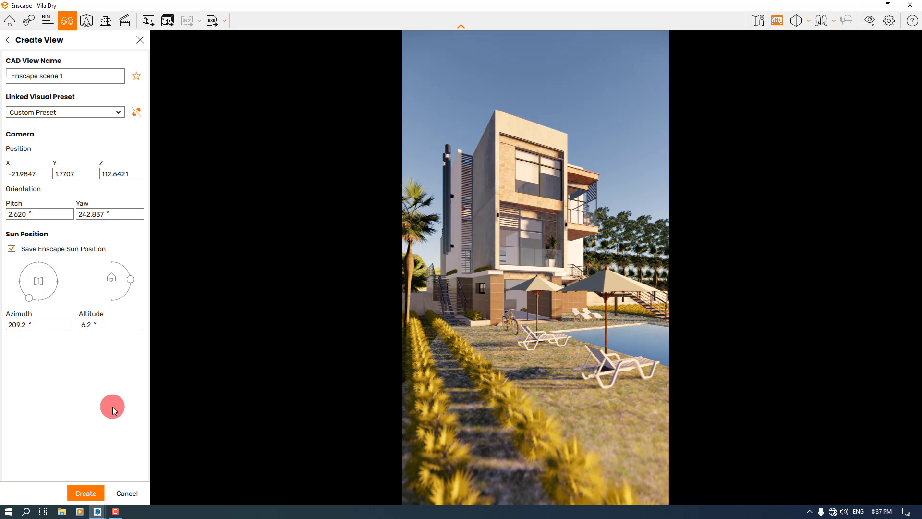
pyautogui.click(12, 249)
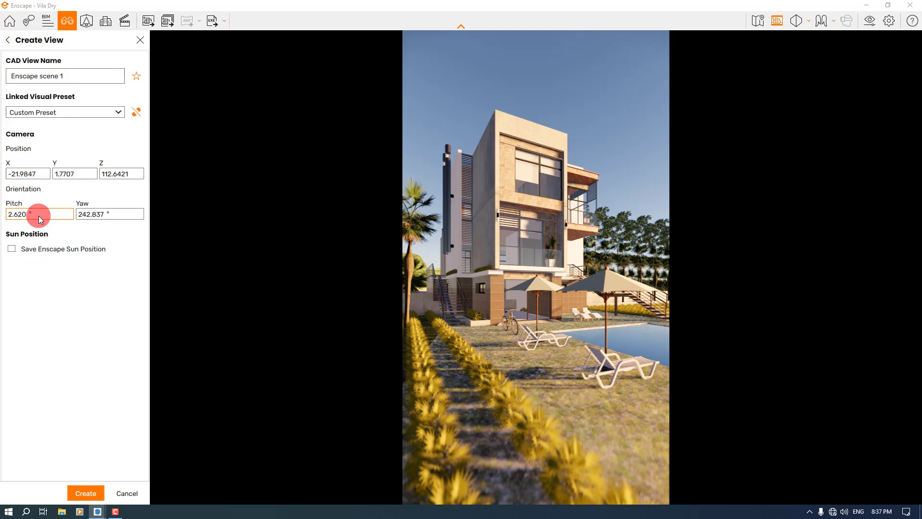
pyautogui.doubleClick(26, 214)
pyautogui.write('0')
pyautogui.press('Return')
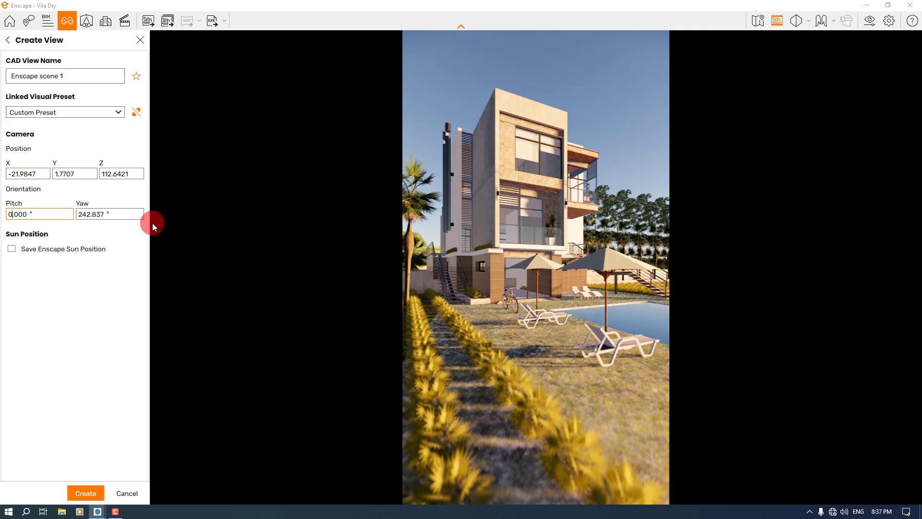
# Try camera yaw angles of 270°, 236° and 240°, and settle on 244°
pyautogui.write('270')
pyautogui.press('Return')
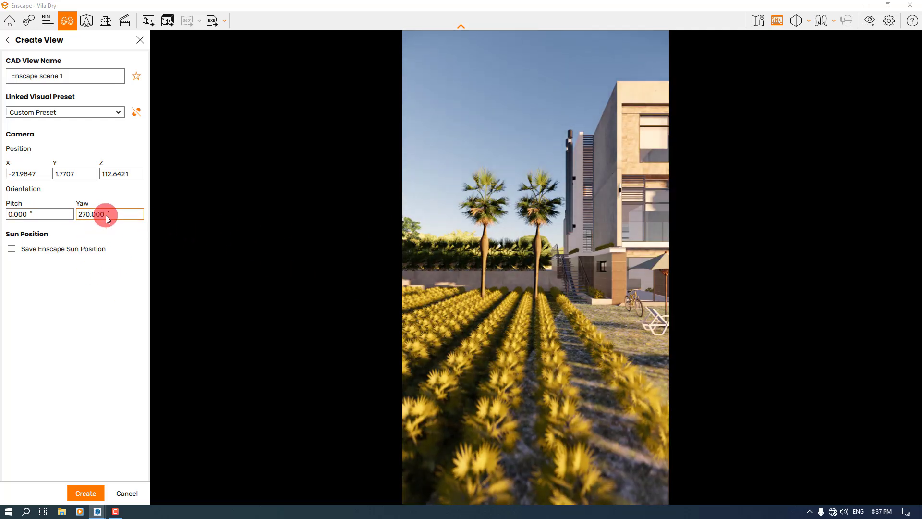
pyautogui.hotkey('ctrl', 'a')
pyautogui.write('236')
pyautogui.press('Return')
pyautogui.doubleClick(92, 214)
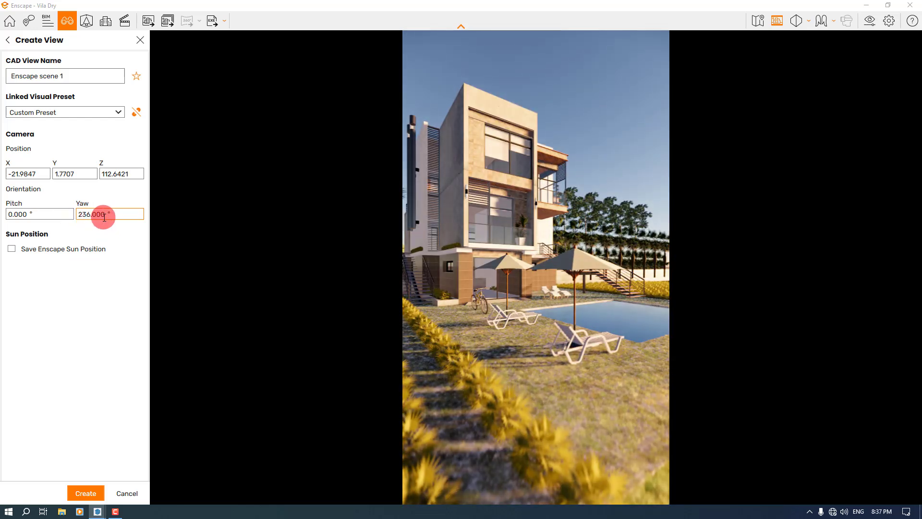
pyautogui.write('240')
pyautogui.press('Return')
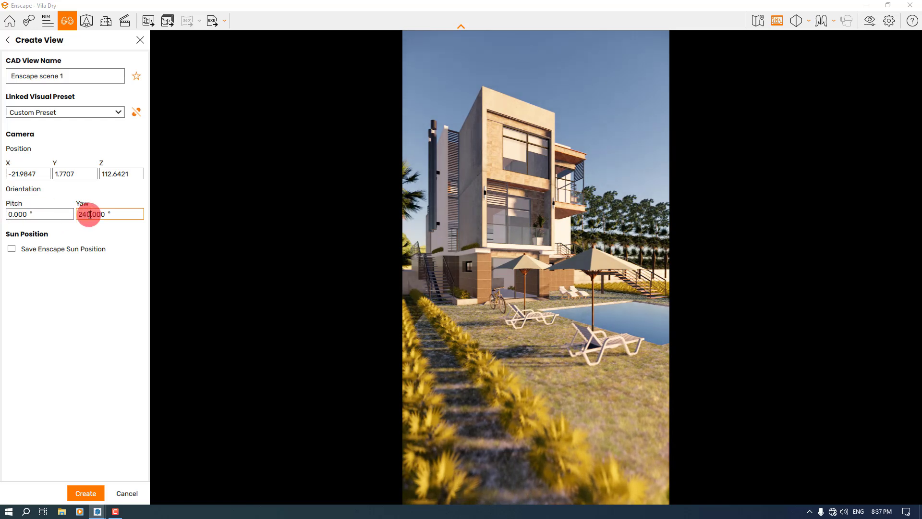
pyautogui.scroll(4, 82, 216)
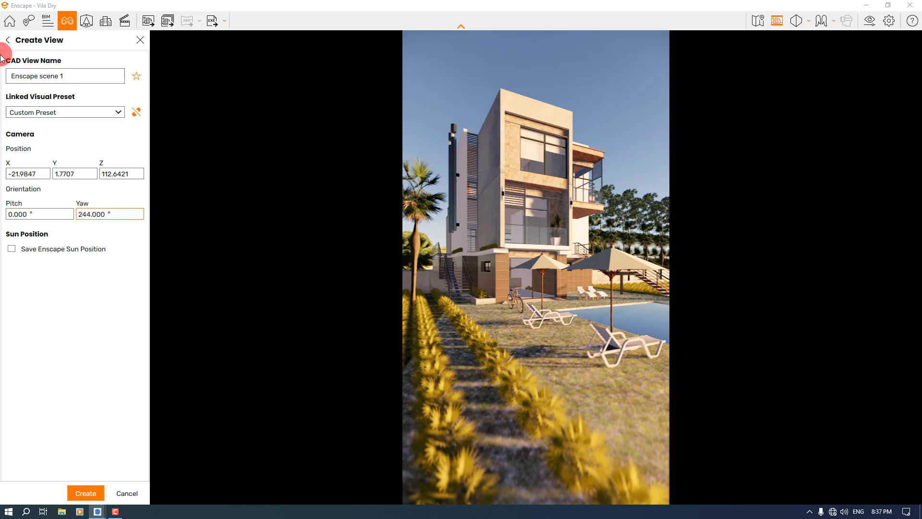
# Name the new view "2", create it and close the view management
pyautogui.moveTo(65, 76); pyautogui.dragTo(4, 82)
pyautogui.write('2')
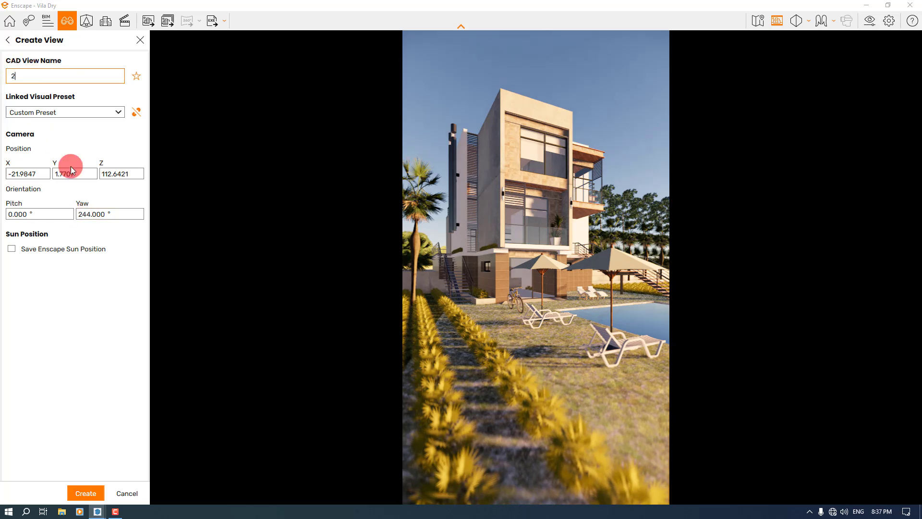
pyautogui.click(100, 490)
pyautogui.click(140, 40)
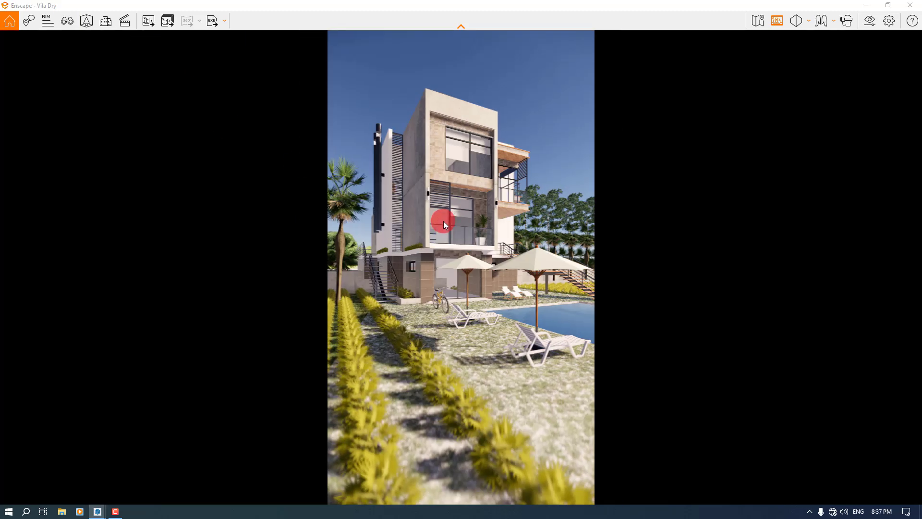
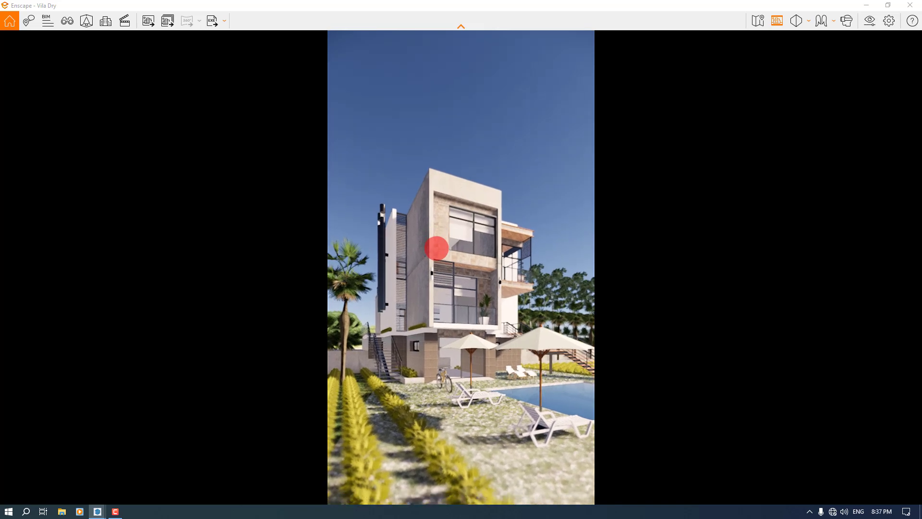
# Frame the villa more closely by adjusting the camera and setting the horizontal field of view to 38°
pyautogui.click(873, 26)
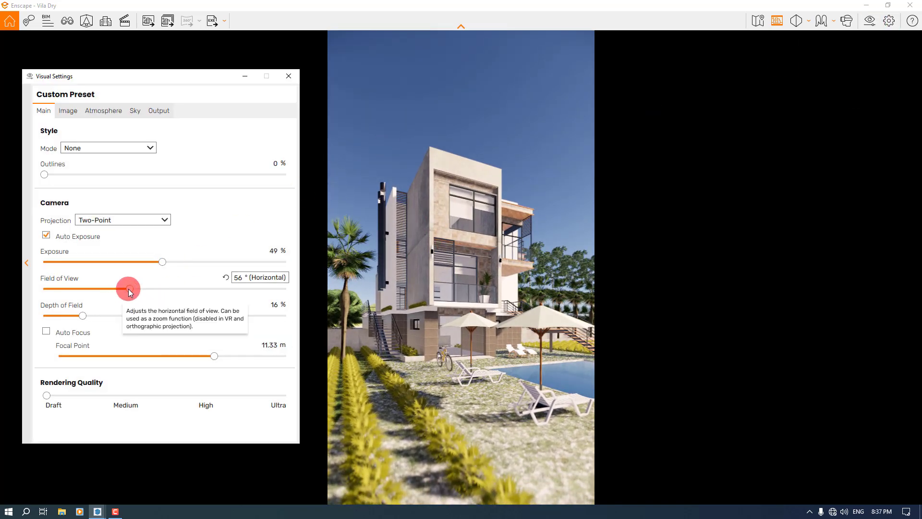
pyautogui.moveTo(129, 289); pyautogui.dragTo(96, 289)
pyautogui.moveTo(402, 262); pyautogui.dragTo(414, 258)
pyautogui.click(275, 305)
pyautogui.moveTo(449, 287); pyautogui.dragTo(449, 285)
pyautogui.click(279, 304)
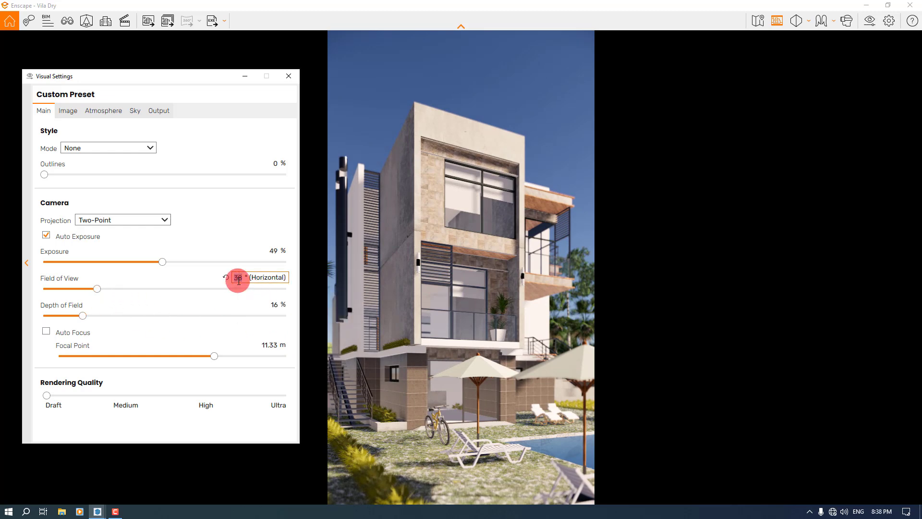
pyautogui.write('38')
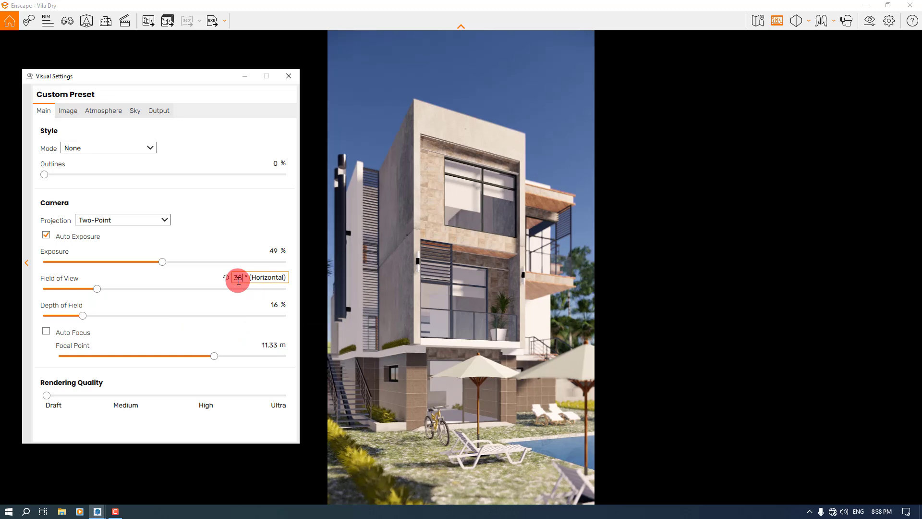
# Set the camera exposure to 50% and the focal point to 14.12 m
pyautogui.click(272, 250)
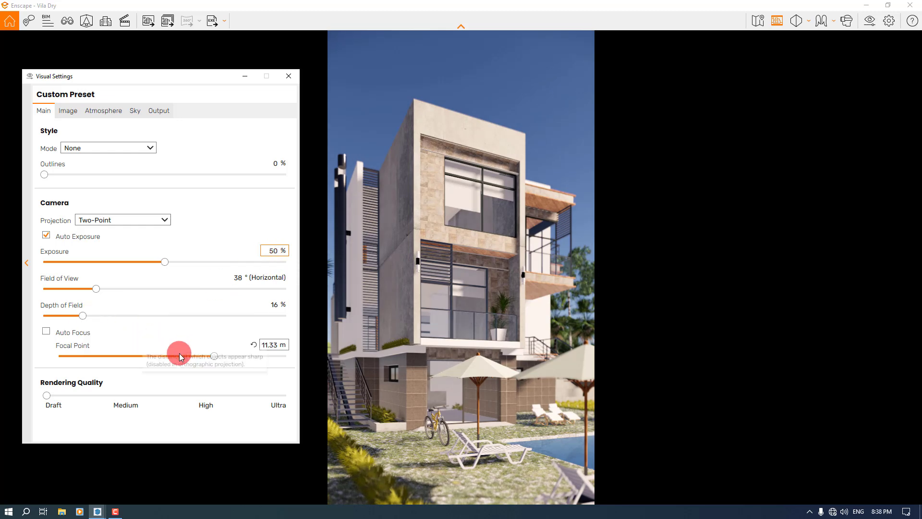
pyautogui.moveTo(213, 358)
pyautogui.mouseDown()
pyautogui.moveTo(169, 357)
pyautogui.moveTo(216, 356)
pyautogui.mouseUp()
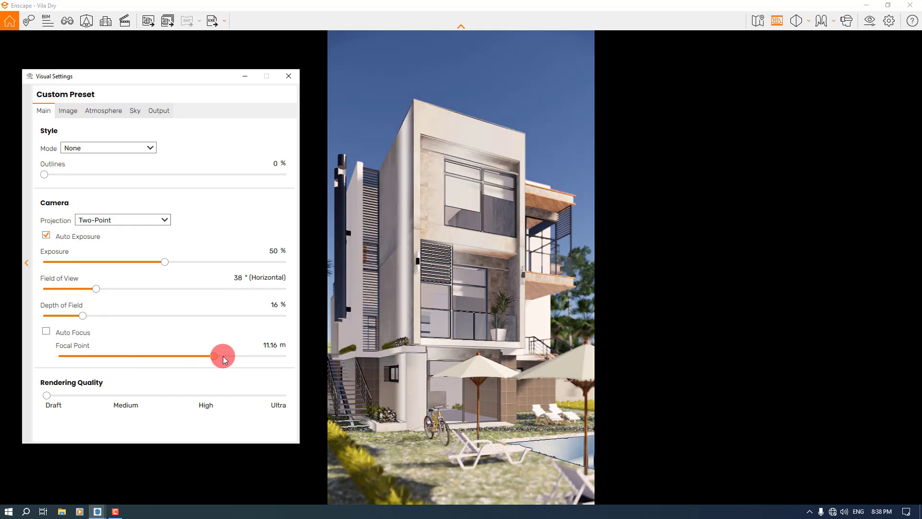
pyautogui.click(222, 356)
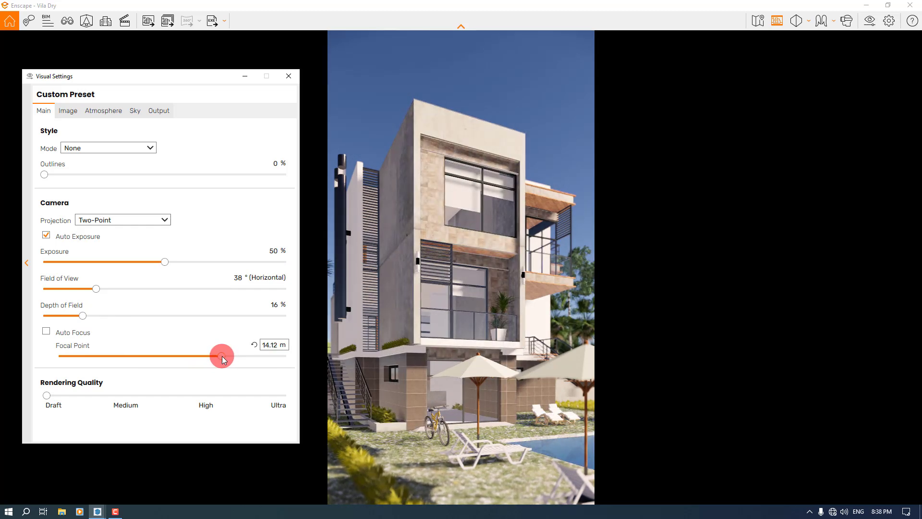
pyautogui.click(267, 345)
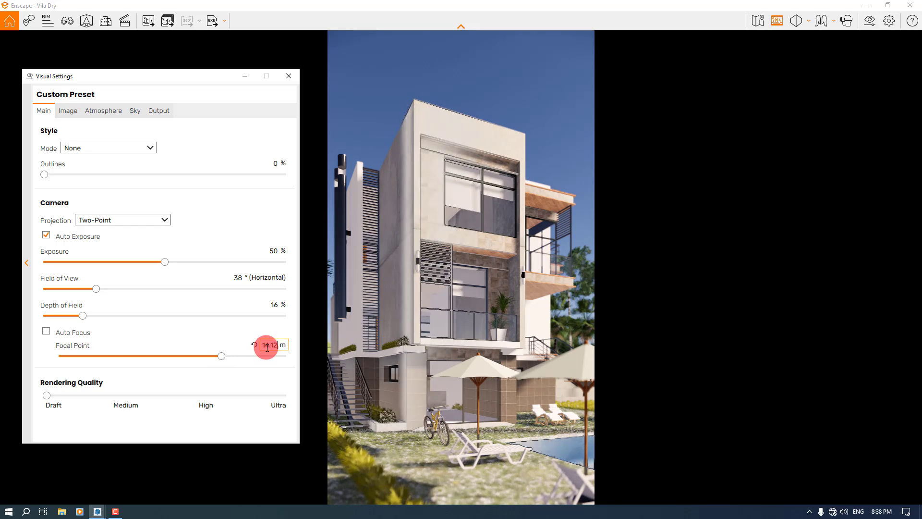
# Try the depth of field at up to 100% and set it back to 16%
pyautogui.doubleClick(276, 305)
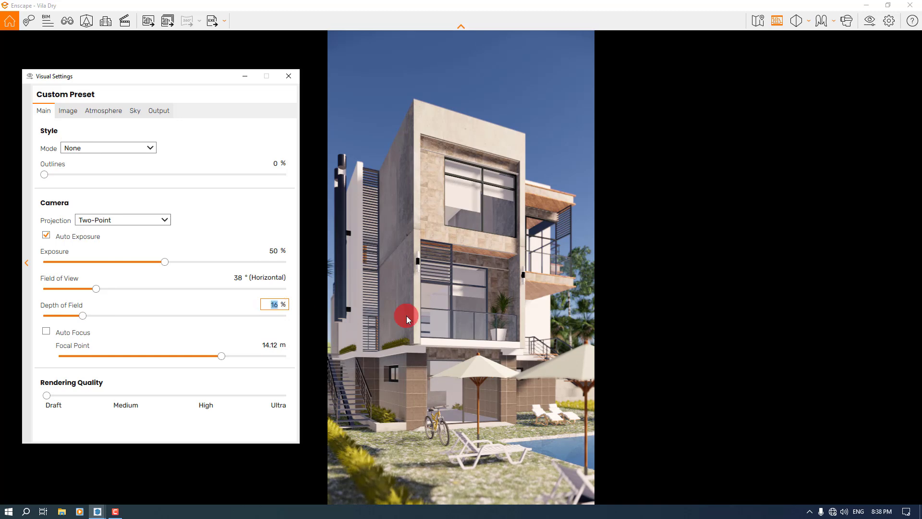
pyautogui.moveTo(82, 317); pyautogui.dragTo(220, 313)
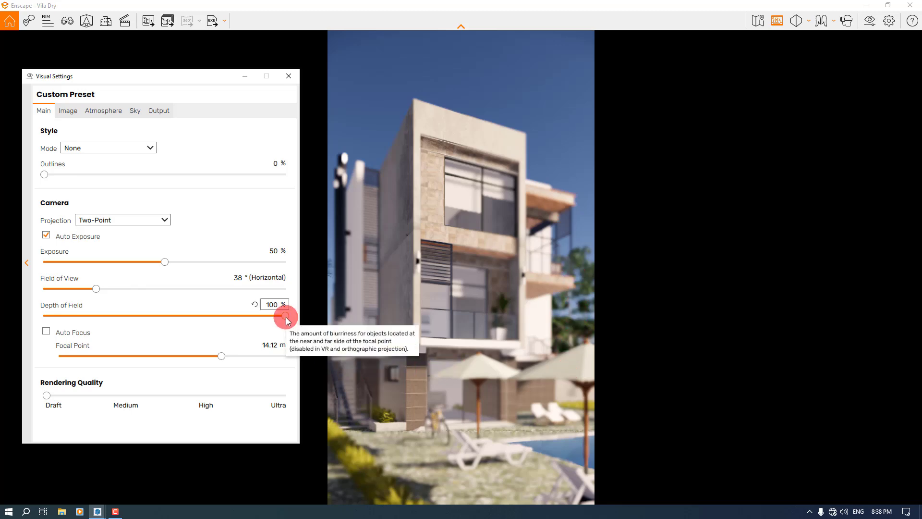
pyautogui.click(231, 316)
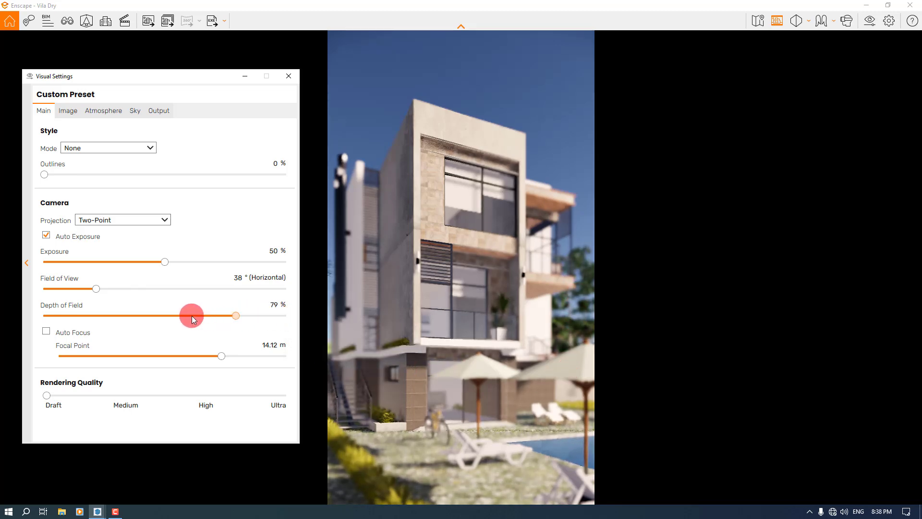
pyautogui.moveTo(94, 317); pyautogui.dragTo(83, 317)
pyautogui.click(273, 307)
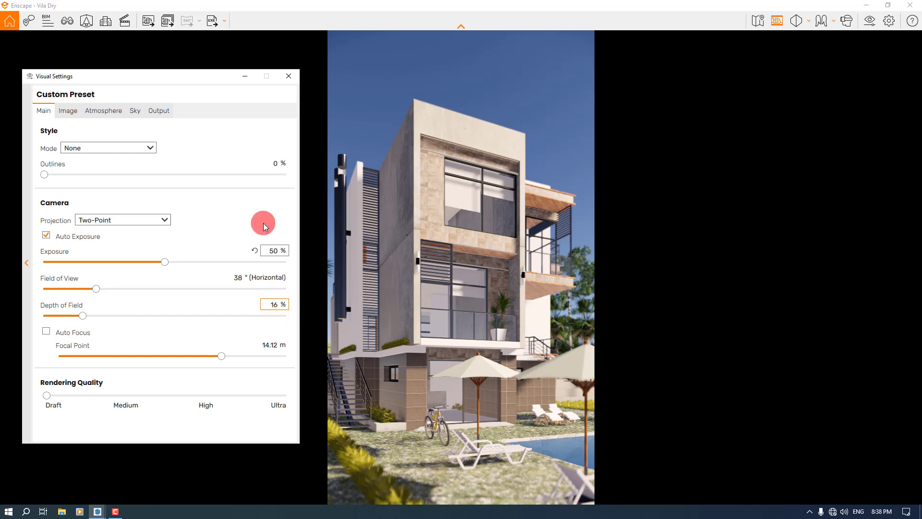
# Set the sky's cloud density to 56%
pyautogui.click(69, 115)
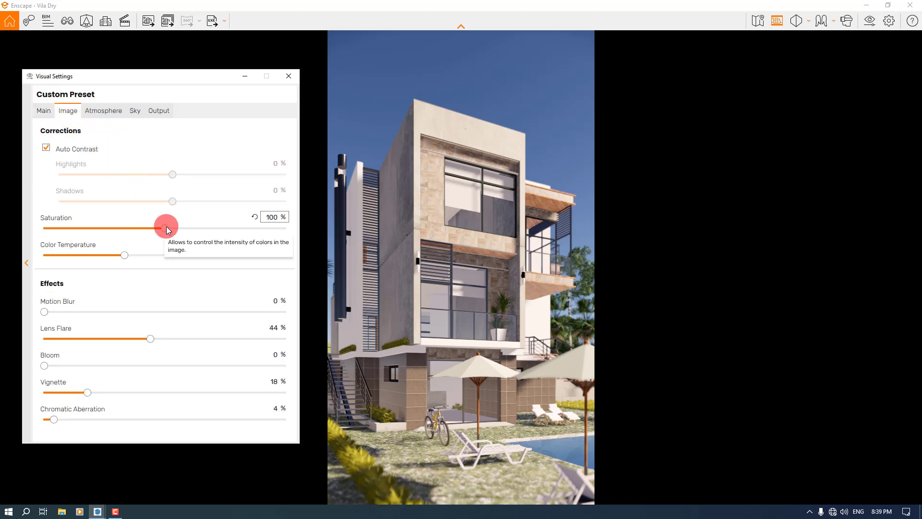
pyautogui.click(115, 111)
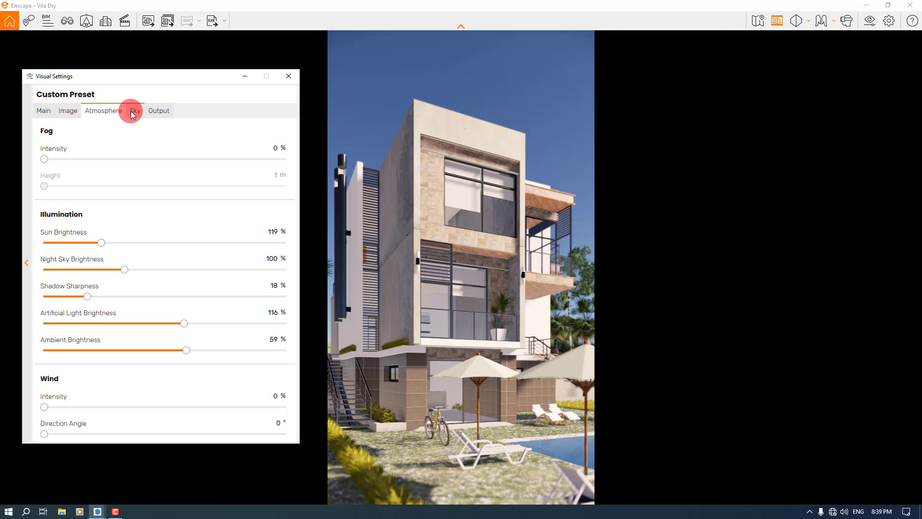
pyautogui.click(134, 111)
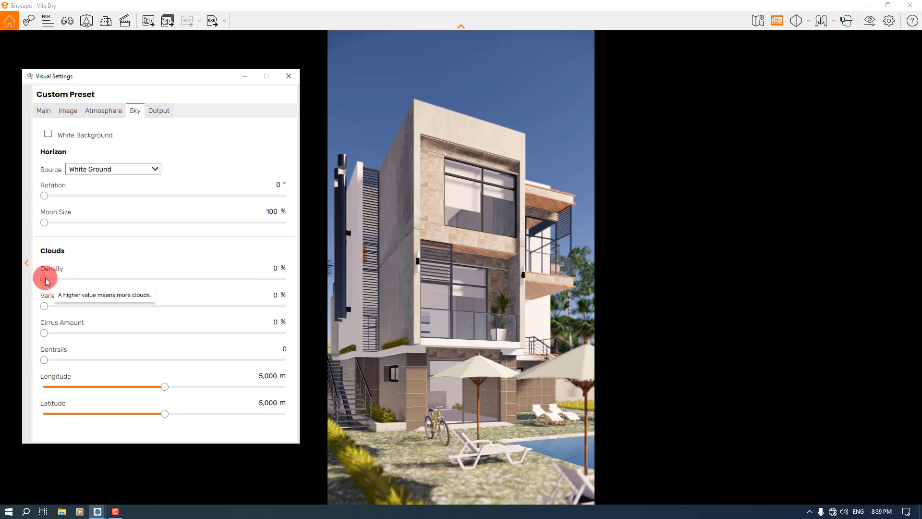
pyautogui.moveTo(45, 278); pyautogui.dragTo(87, 278)
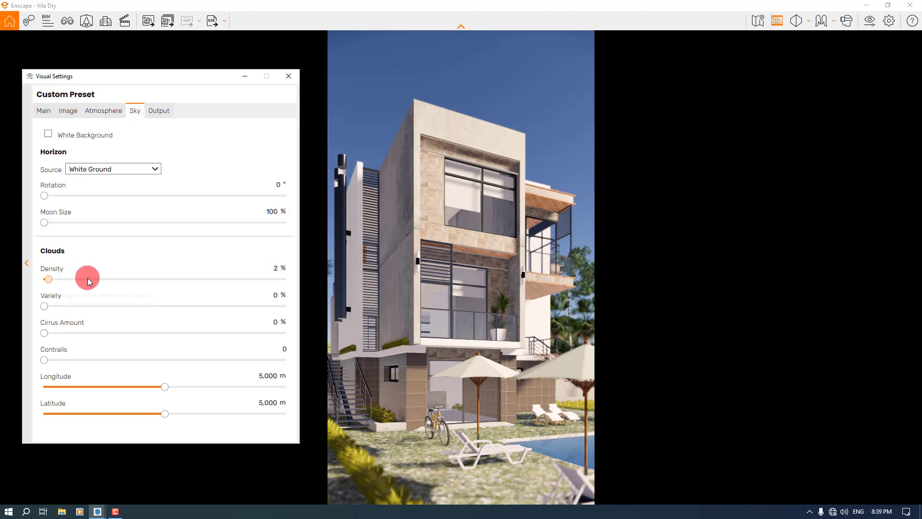
pyautogui.click(189, 267)
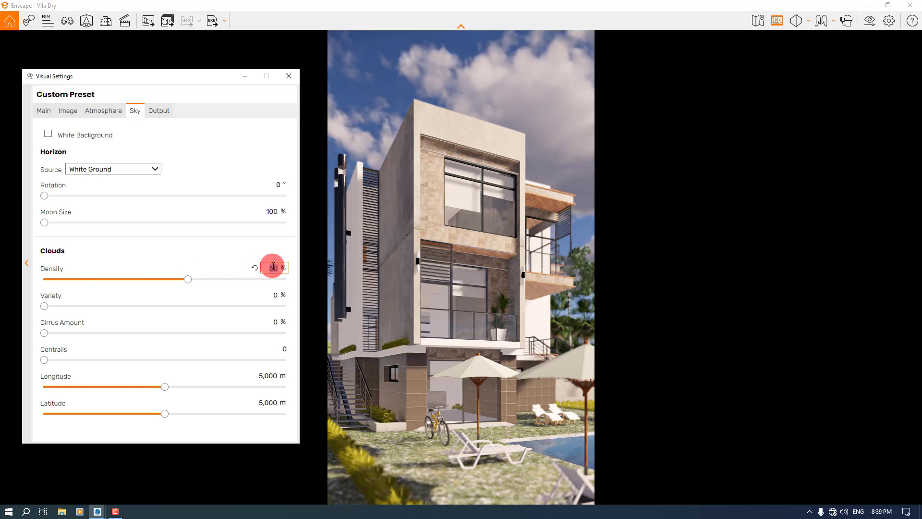
pyautogui.click(273, 268)
pyautogui.write('56')
pyautogui.press('Return')
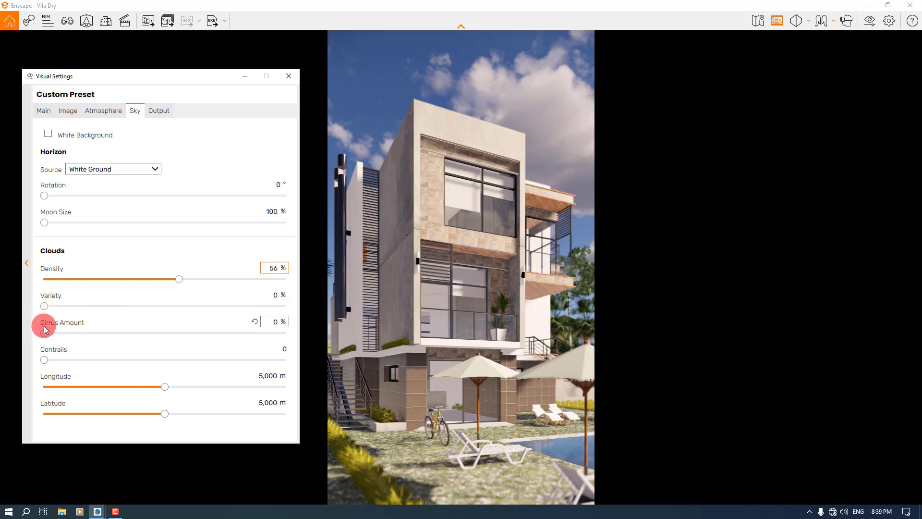
# Try the cirrus cloud amount at up to 96% and set it back to 0%
pyautogui.moveTo(46, 334); pyautogui.dragTo(259, 314)
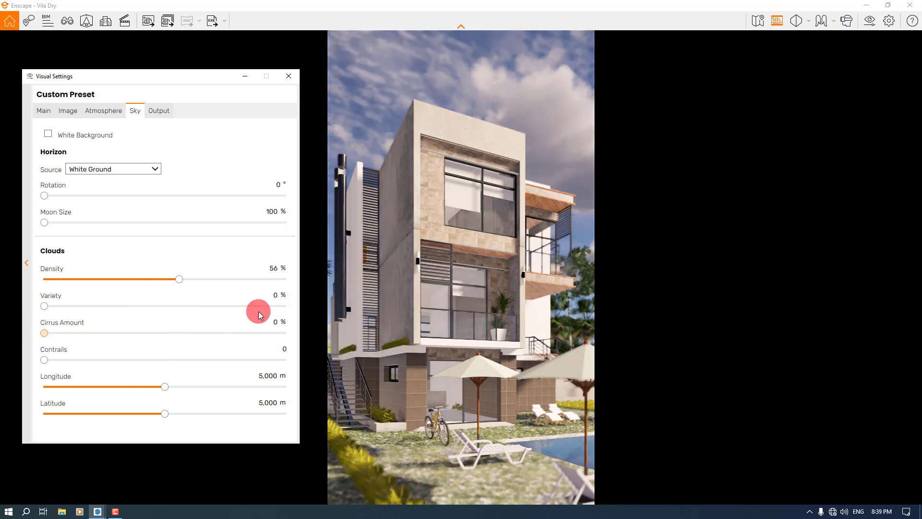
pyautogui.moveTo(330, 300); pyautogui.dragTo(332, 299)
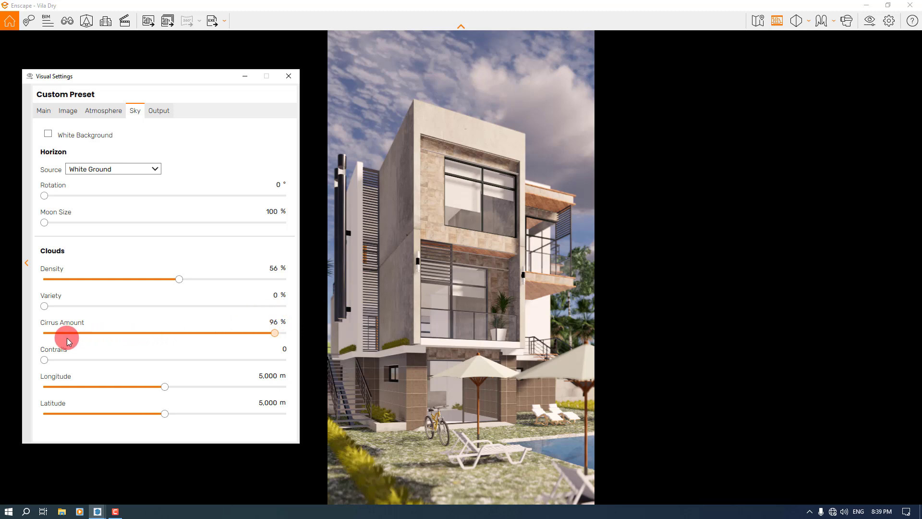
pyautogui.moveTo(68, 340); pyautogui.dragTo(8, 340)
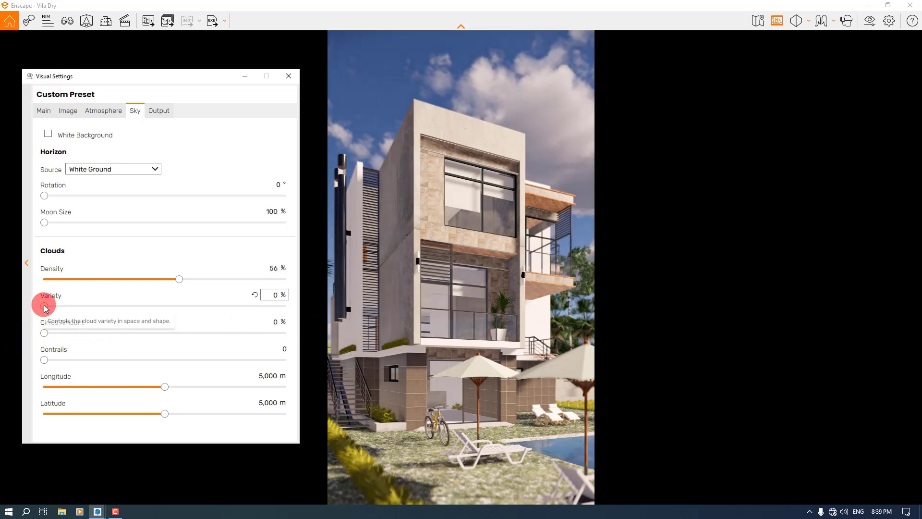
# Set the cloud variety to 26% and the longitude cloud offset to 7,726 m
pyautogui.moveTo(46, 308); pyautogui.dragTo(226, 305)
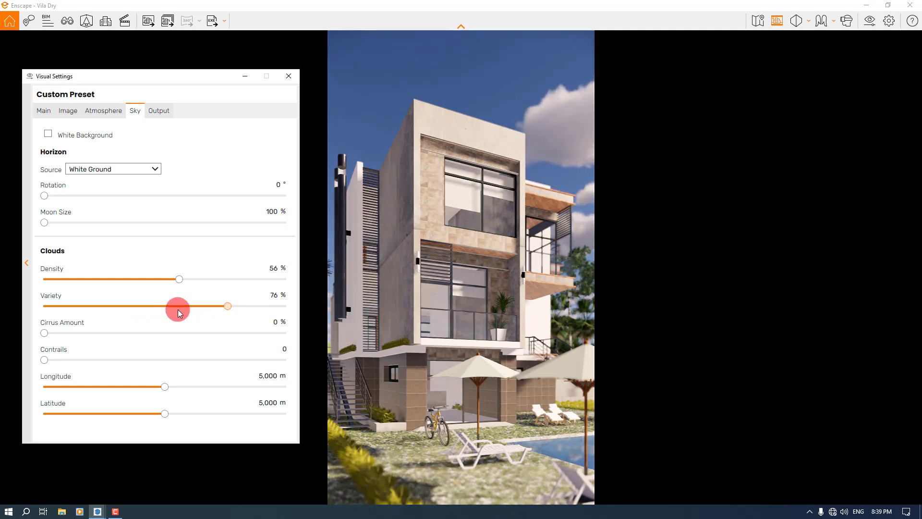
pyautogui.click(107, 309)
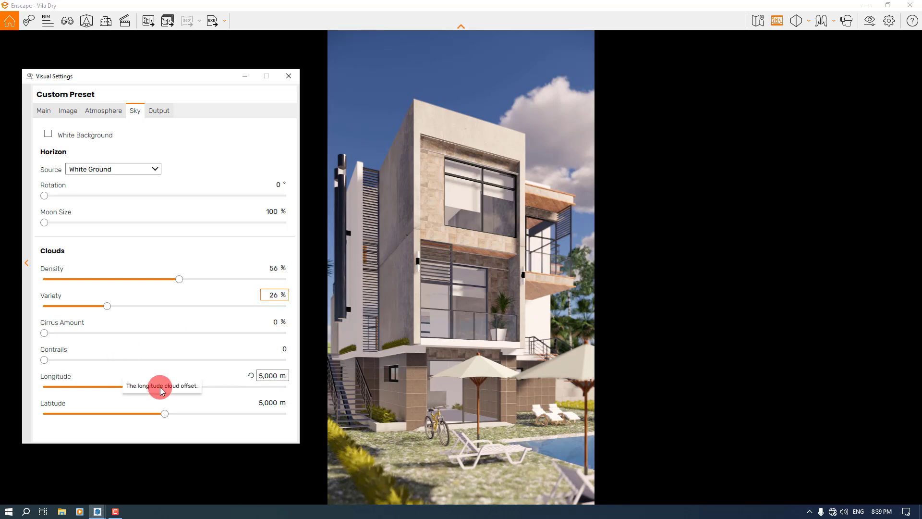
pyautogui.moveTo(158, 384); pyautogui.dragTo(121, 385)
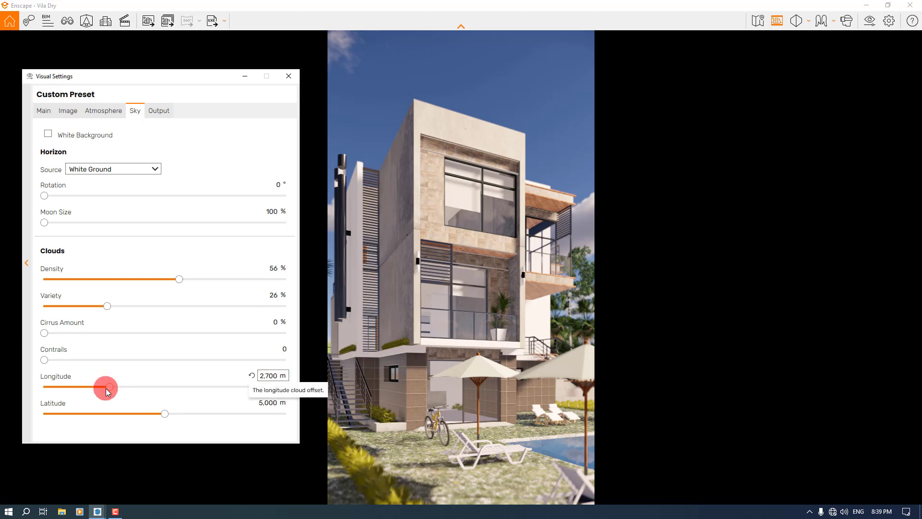
pyautogui.moveTo(109, 387); pyautogui.dragTo(131, 391)
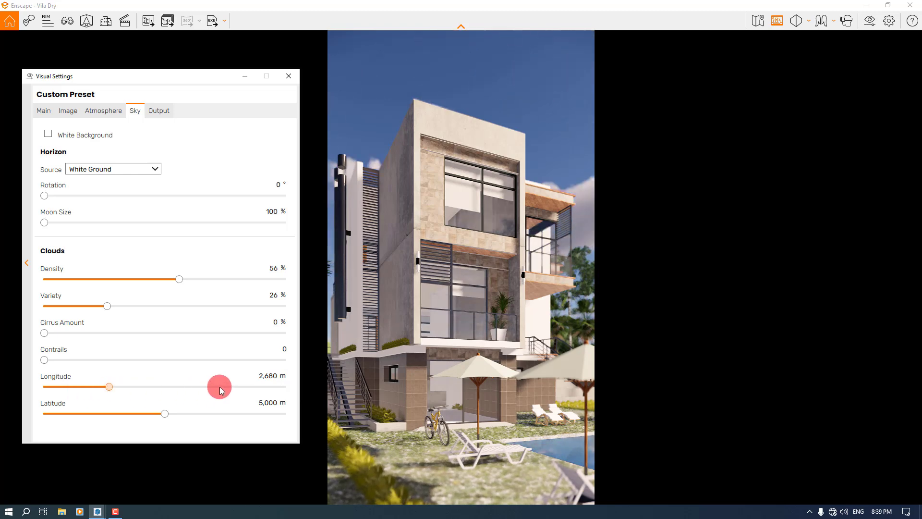
pyautogui.moveTo(220, 388)
pyautogui.mouseDown()
pyautogui.moveTo(192, 389)
pyautogui.moveTo(229, 381)
pyautogui.mouseUp()
pyautogui.click(271, 375)
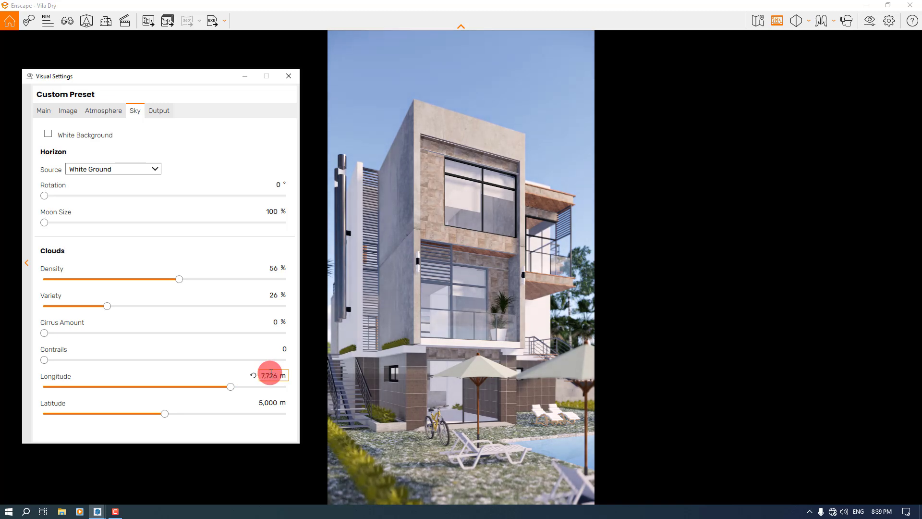
# Set the latitude cloud offset to 3,800 m
pyautogui.click(162, 417)
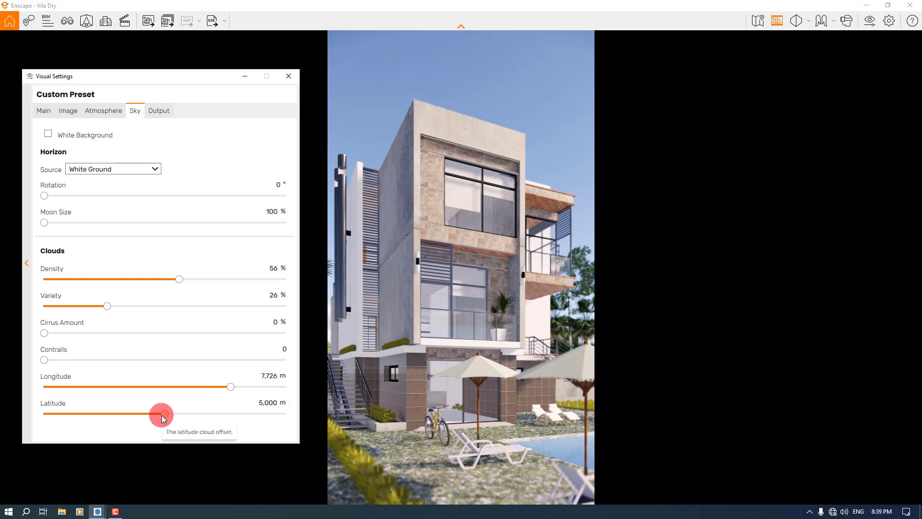
pyautogui.moveTo(162, 417)
pyautogui.mouseDown()
pyautogui.moveTo(108, 417)
pyautogui.moveTo(135, 414)
pyautogui.mouseUp()
pyautogui.click(497, 201)
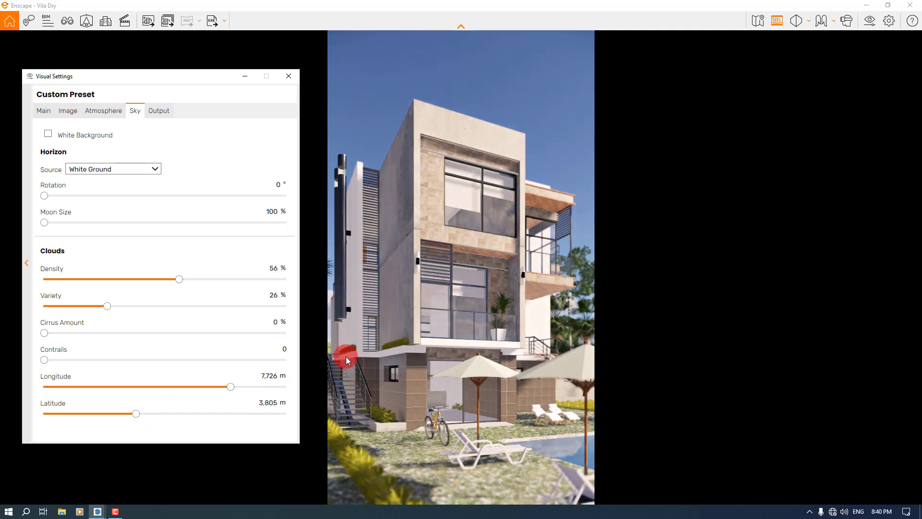
pyautogui.click(259, 410)
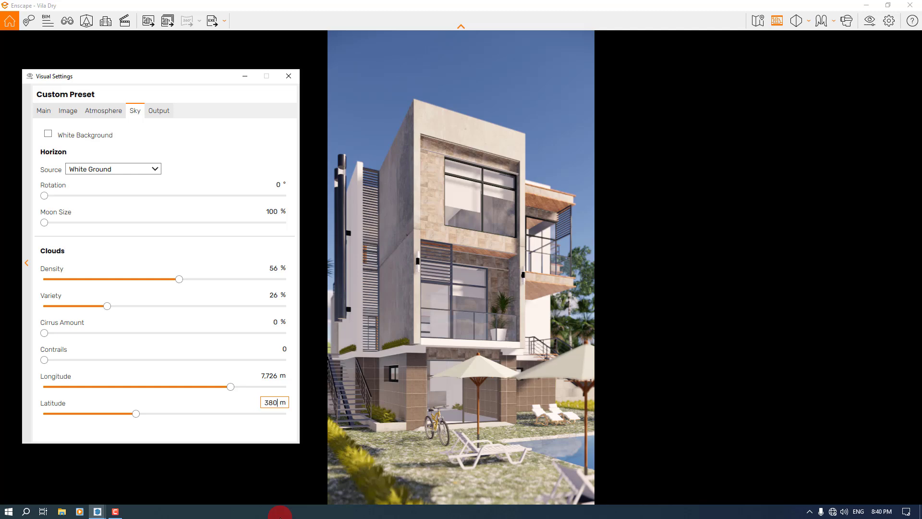
pyautogui.press('Return')
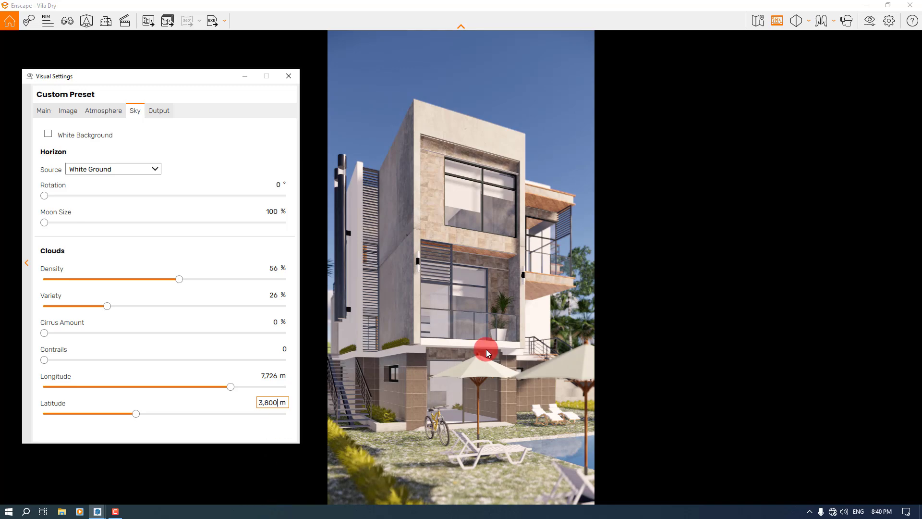
# Close the visual settings and place the Enscape render window side by side with the SketchUp model
pyautogui.click(289, 79)
pyautogui.moveTo(429, 6); pyautogui.dragTo(920, 202)
pyautogui.click(298, 154)
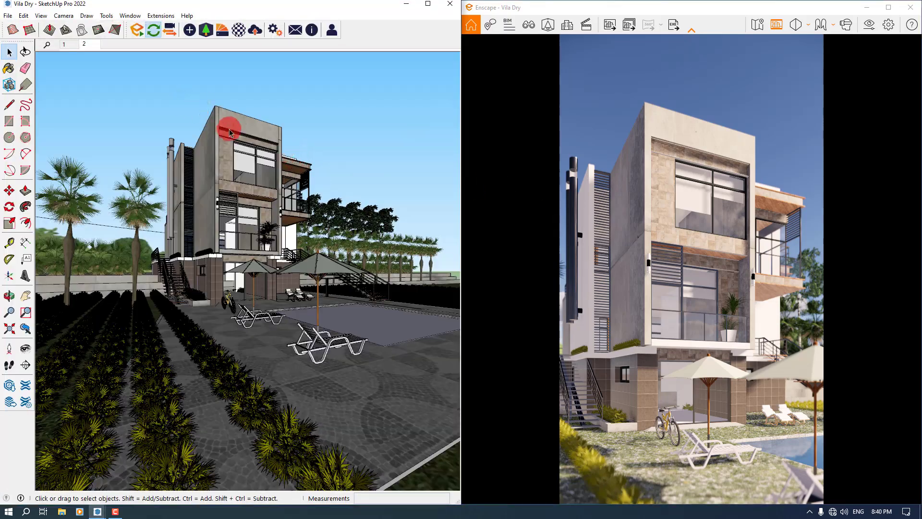
# Open the Enscape Material Editor and sample the villa's window glass to load the GLASS material for editing
pyautogui.scroll(-6, 241, 148)
pyautogui.moveTo(250, 202)
pyautogui.mouseDown(button='middle')
pyautogui.moveTo(366, 260)
pyautogui.moveTo(336, 188)
pyautogui.moveTo(300, 233)
pyautogui.moveTo(419, 226)
pyautogui.moveTo(412, 214)
pyautogui.moveTo(294, 221)
pyautogui.moveTo(352, 232)
pyautogui.moveTo(250, 211)
pyautogui.moveTo(218, 178)
pyautogui.mouseUp(button='middle')
pyautogui.click(241, 31)
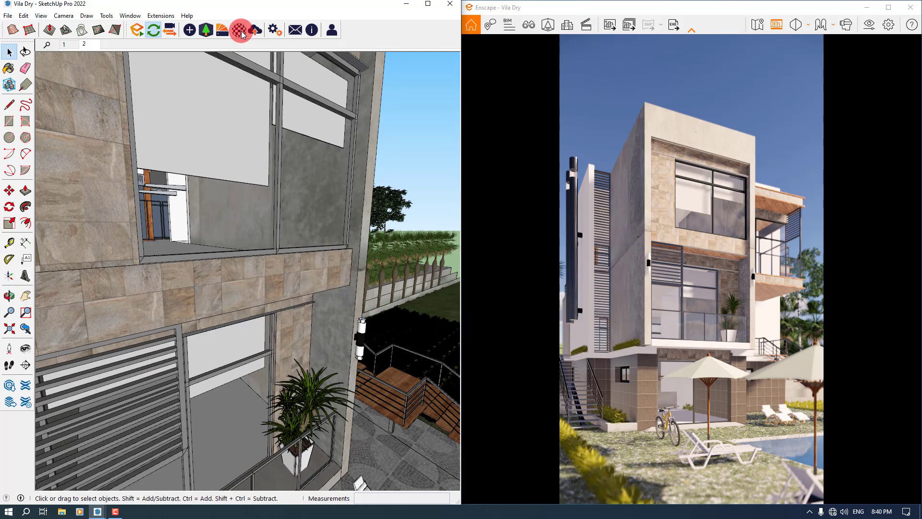
pyautogui.click(8, 69)
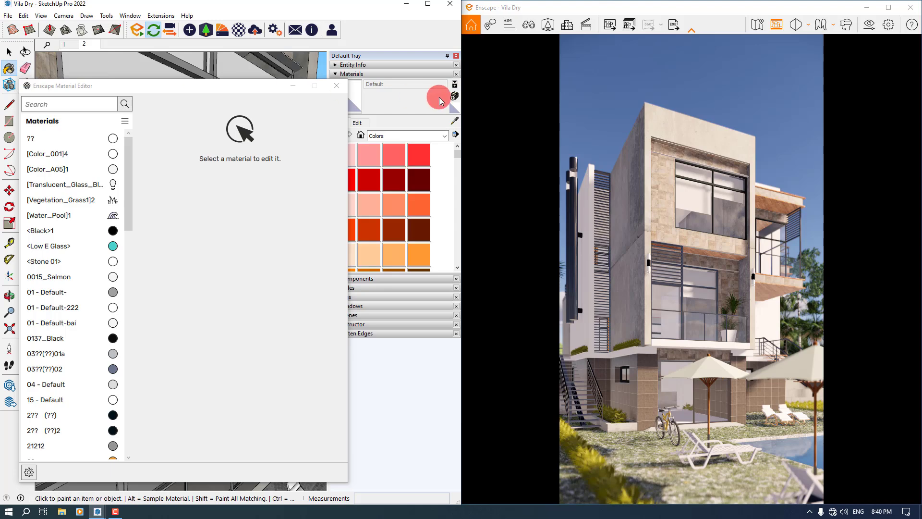
pyautogui.click(239, 102)
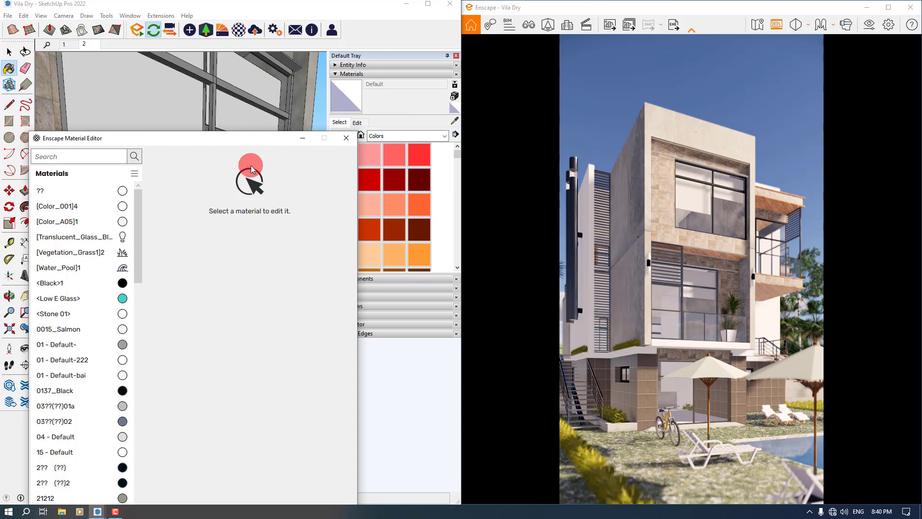
pyautogui.click(453, 121)
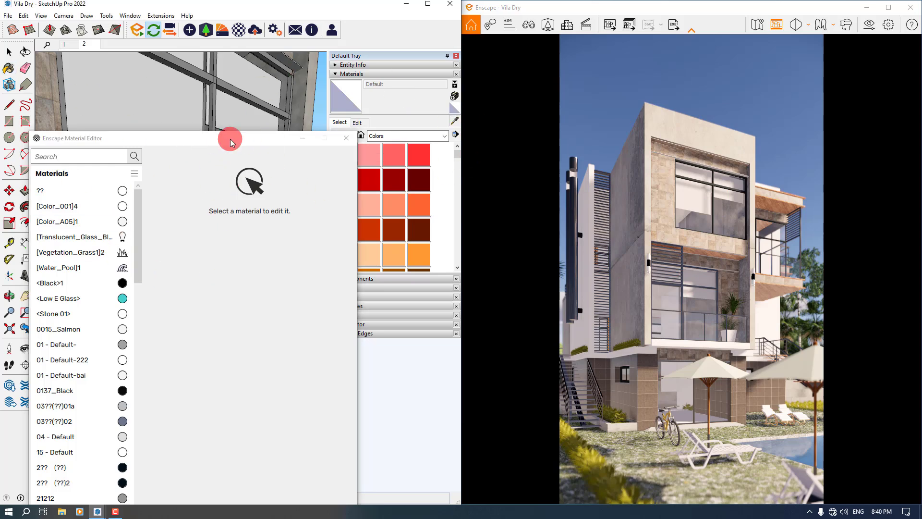
pyautogui.click(242, 112)
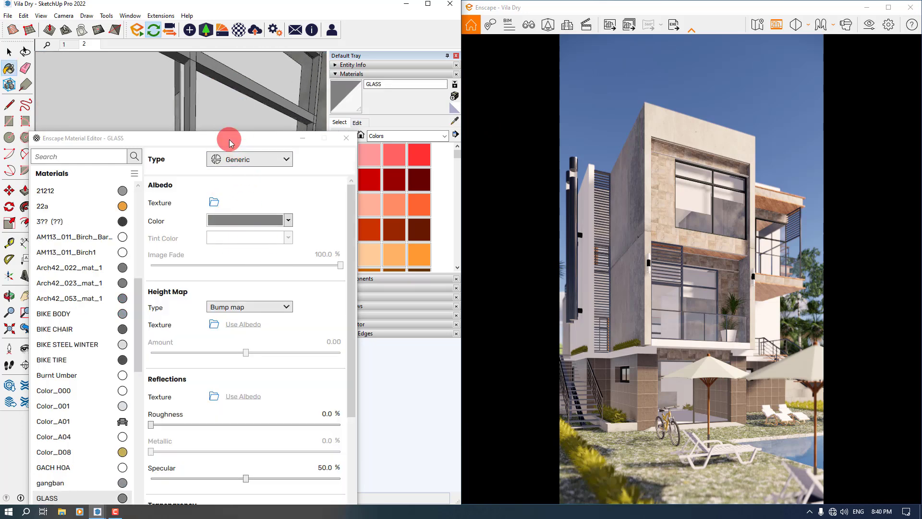
pyautogui.moveTo(229, 140); pyautogui.dragTo(222, 45)
# Pick grey as the GLASS material's albedo color and set its specular reflection to 76%
pyautogui.click(277, 125)
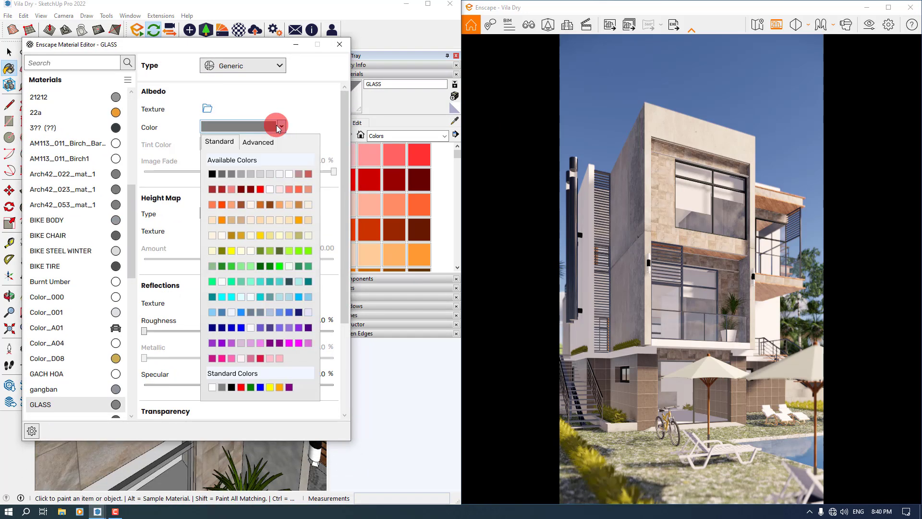
pyautogui.click(229, 174)
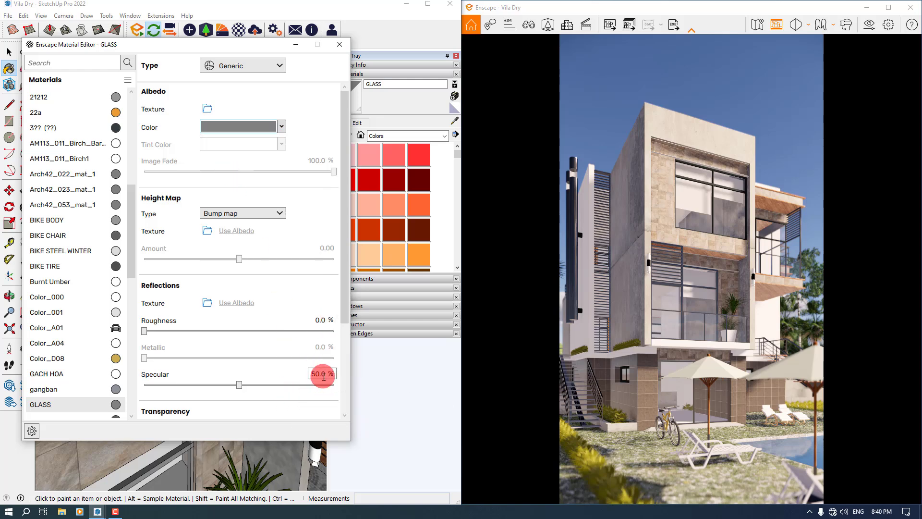
pyautogui.moveTo(239, 385); pyautogui.dragTo(329, 380)
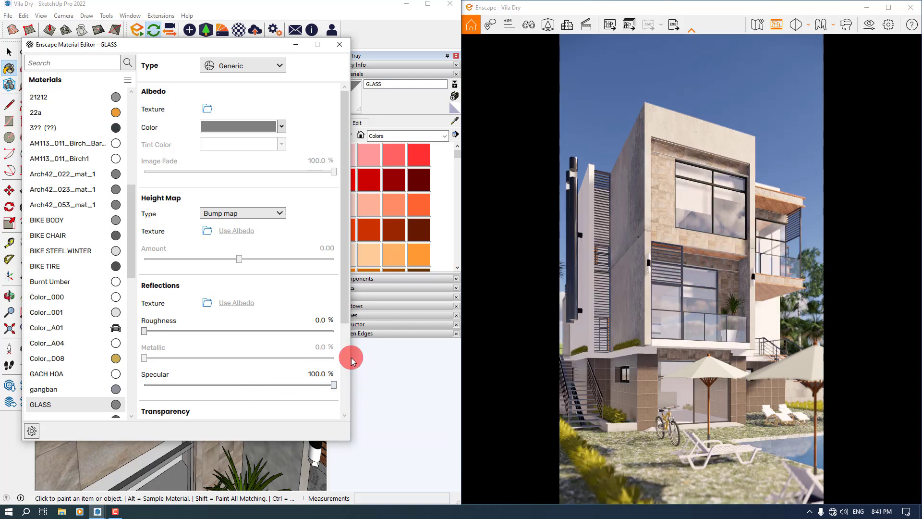
pyautogui.moveTo(335, 387); pyautogui.dragTo(172, 387)
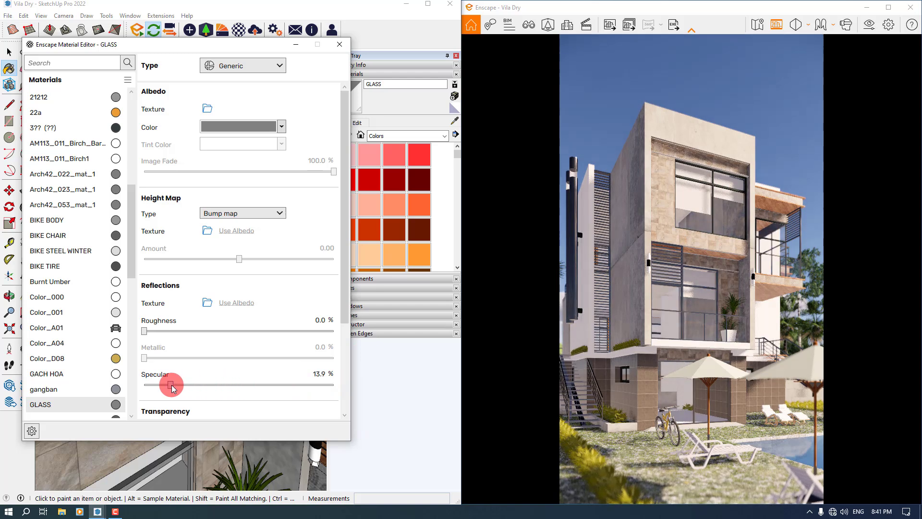
pyautogui.moveTo(173, 388); pyautogui.dragTo(296, 383)
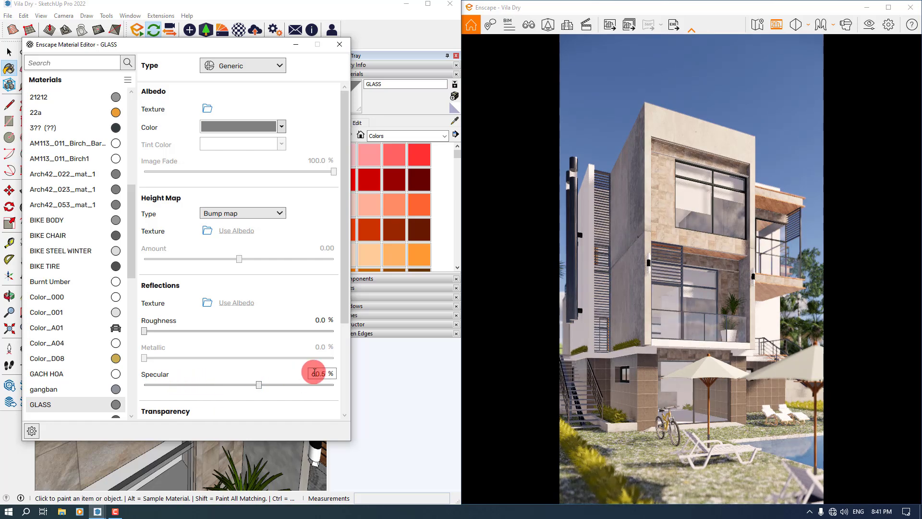
pyautogui.doubleClick(314, 373)
pyautogui.press('Return')
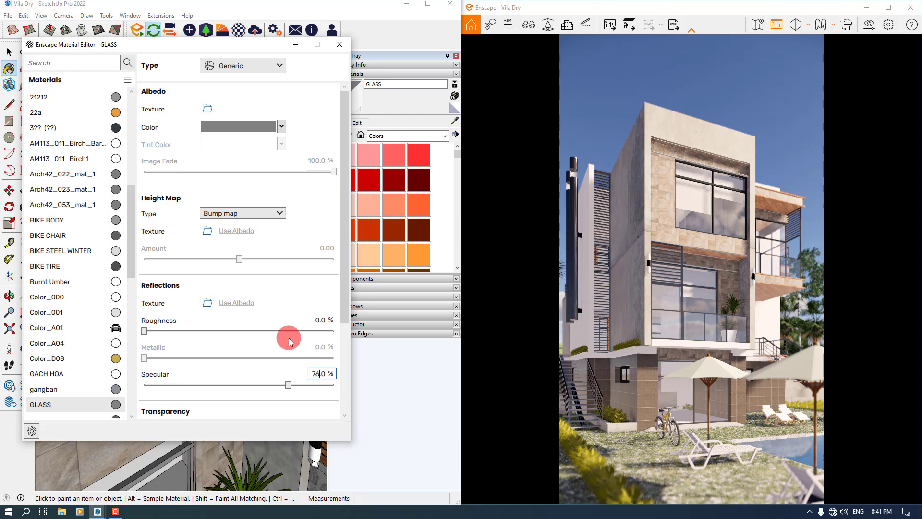
# Set the GLASS material's transparency opacity to 10%
pyautogui.moveTo(344, 258); pyautogui.dragTo(346, 396)
pyautogui.moveTo(176, 365); pyautogui.dragTo(159, 364)
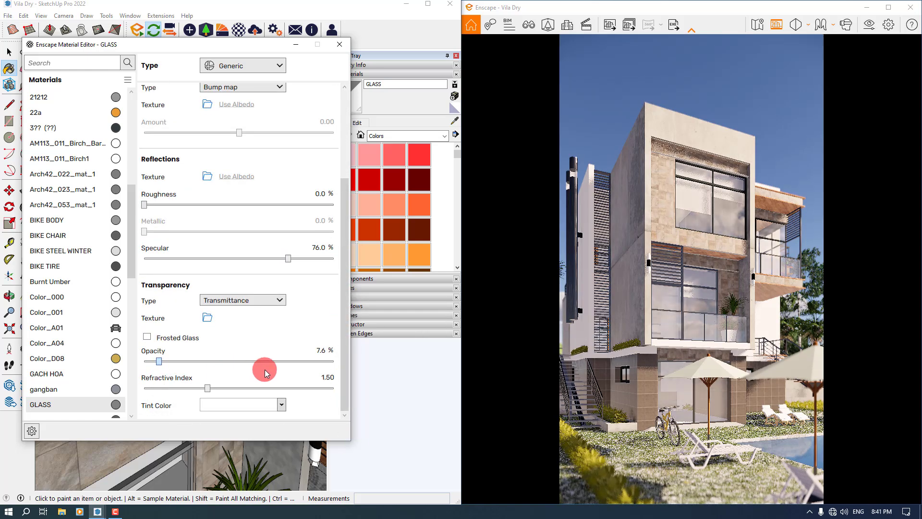
pyautogui.click(284, 370)
pyautogui.moveTo(284, 370); pyautogui.dragTo(176, 370)
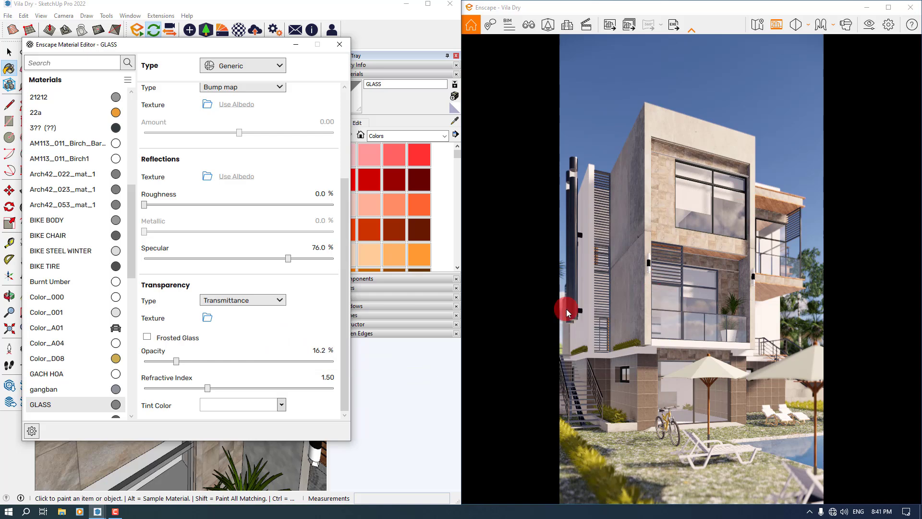
pyautogui.click(323, 351)
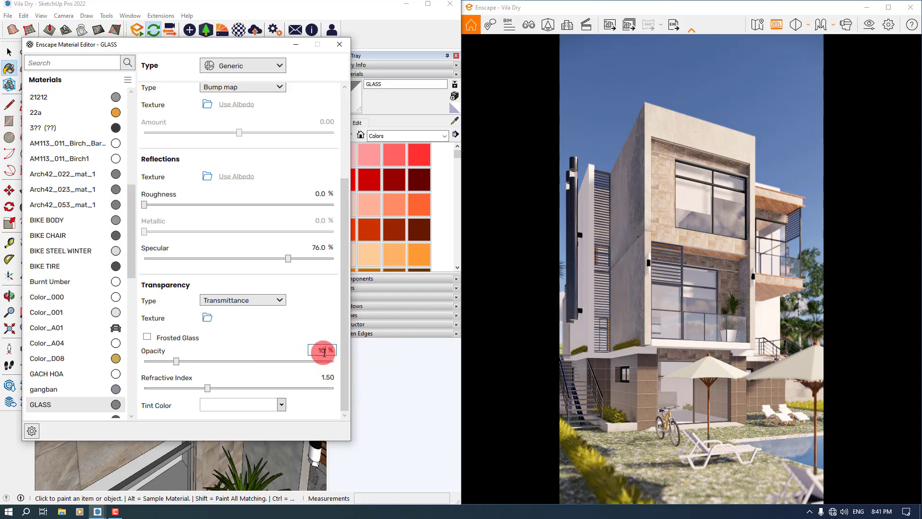
pyautogui.write('10')
pyautogui.press('Return')
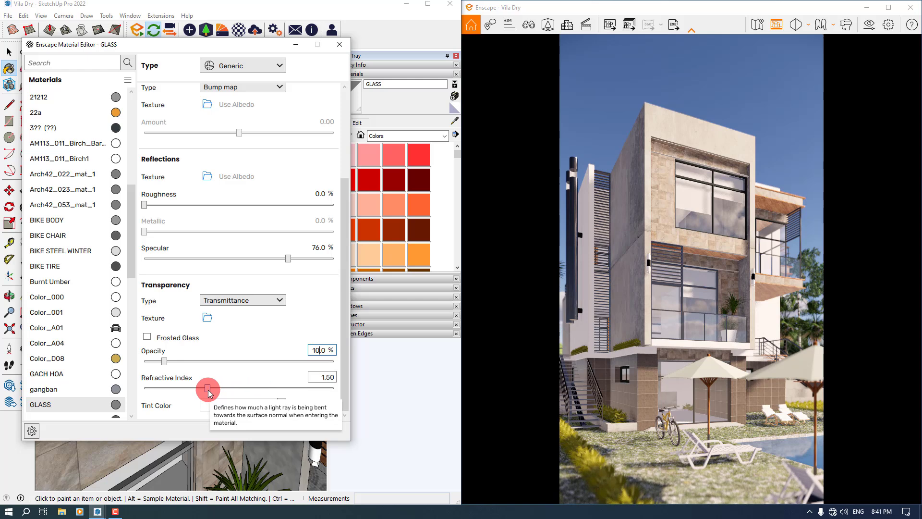
# Set the GLASS material's refractive index to 1.00
pyautogui.moveTo(209, 393); pyautogui.dragTo(277, 392)
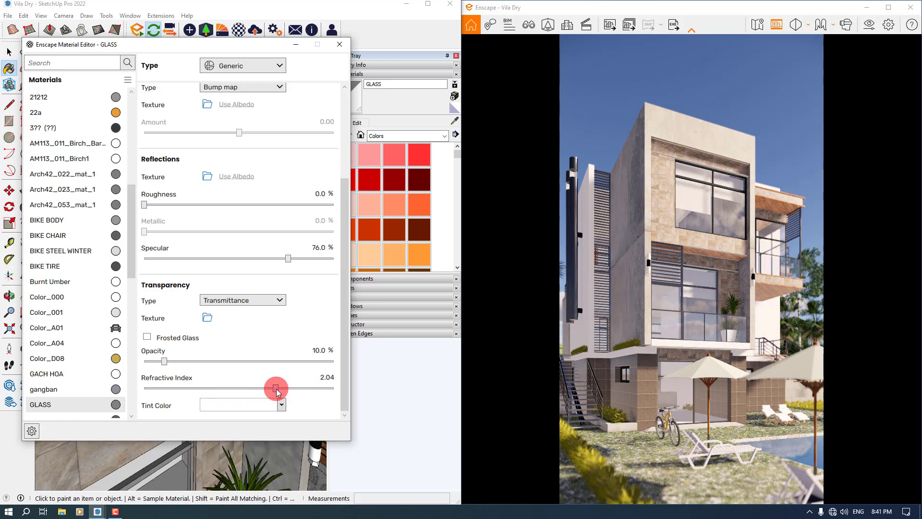
pyautogui.click(328, 379)
pyautogui.write('1')
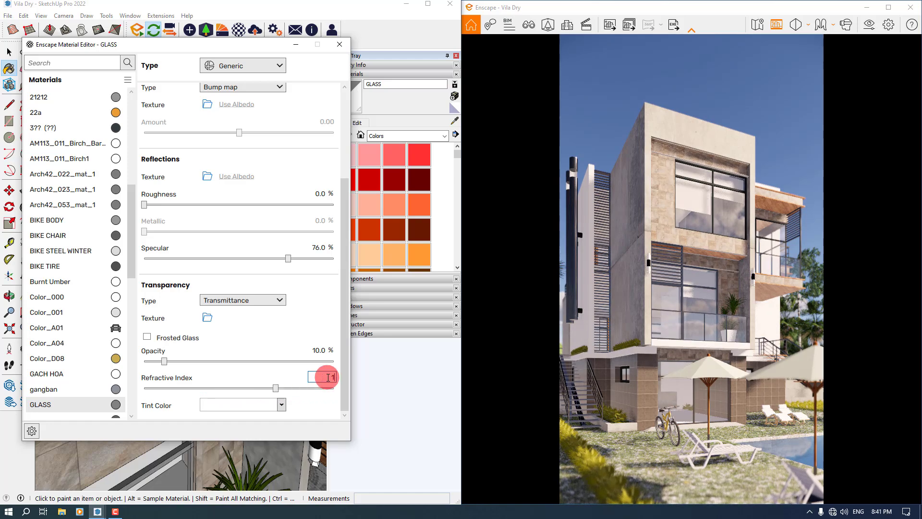
pyautogui.write('\\.00')
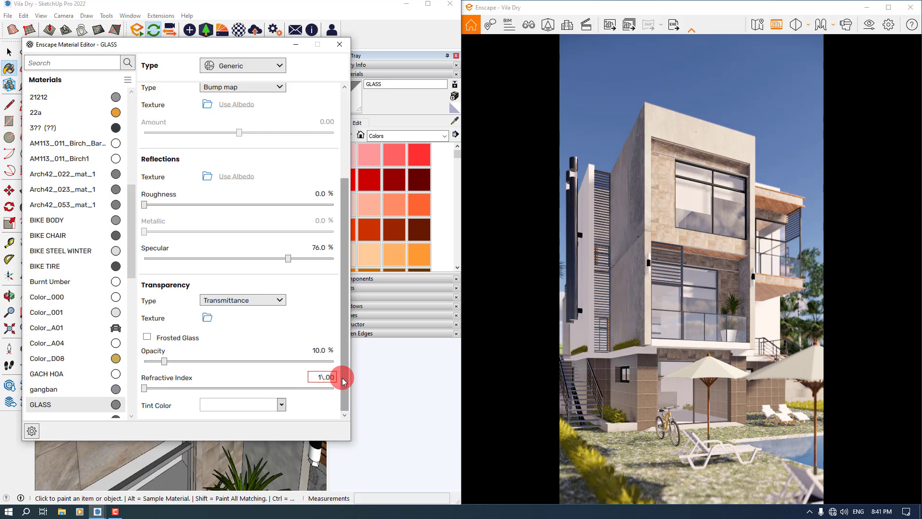
pyautogui.click(335, 379)
pyautogui.hotkey('ctrl', 'a')
pyautogui.write('1')
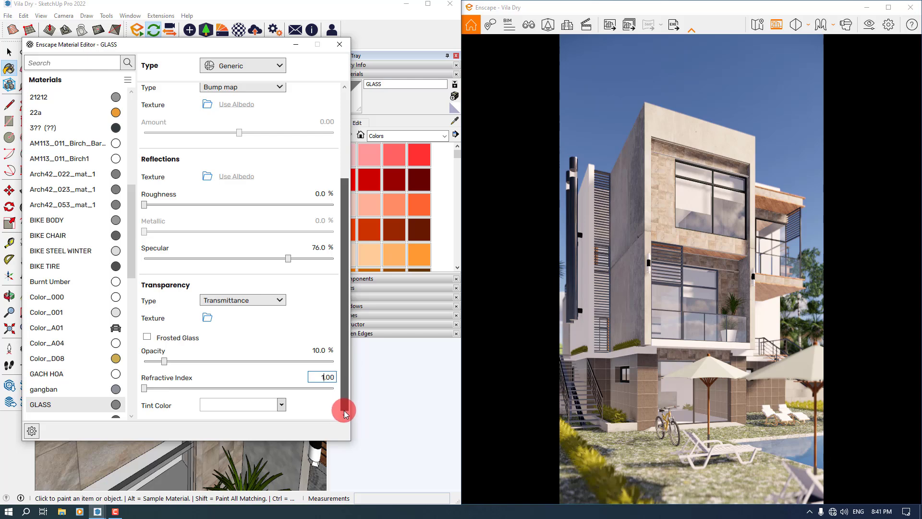
# Try pale peach, sky blue and black as the GLASS material's transparency tint color
pyautogui.click(273, 408)
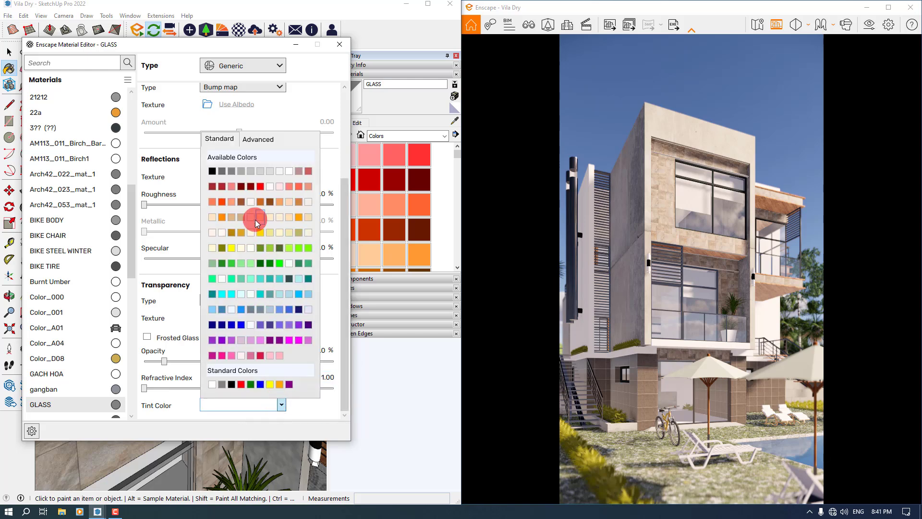
pyautogui.click(212, 214)
pyautogui.click(282, 403)
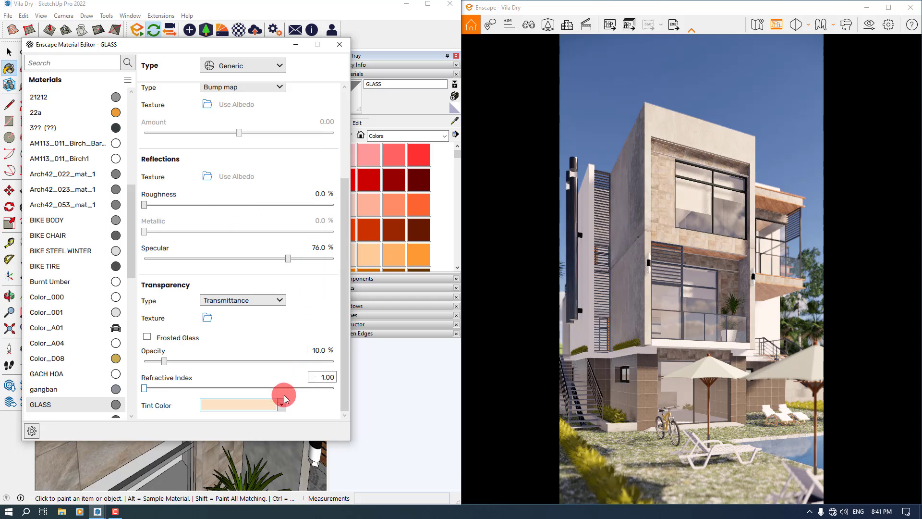
pyautogui.click(307, 288)
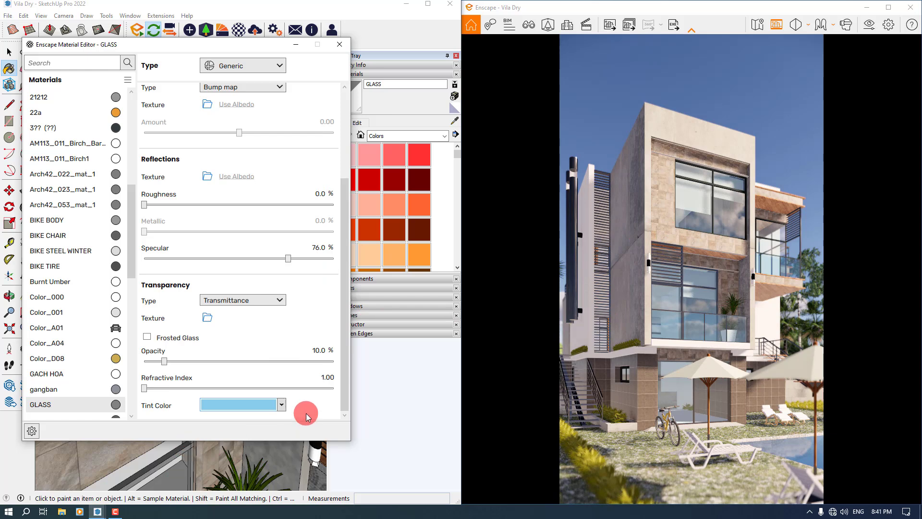
pyautogui.click(281, 405)
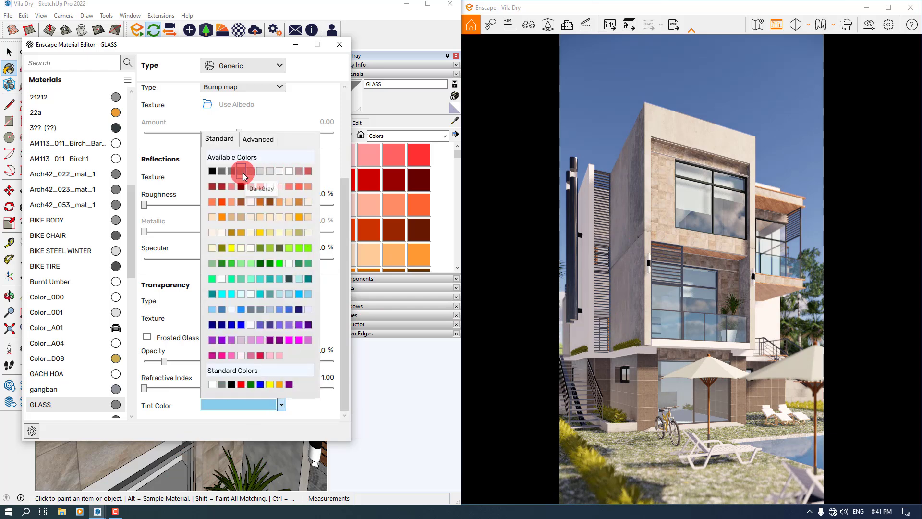
pyautogui.click(216, 172)
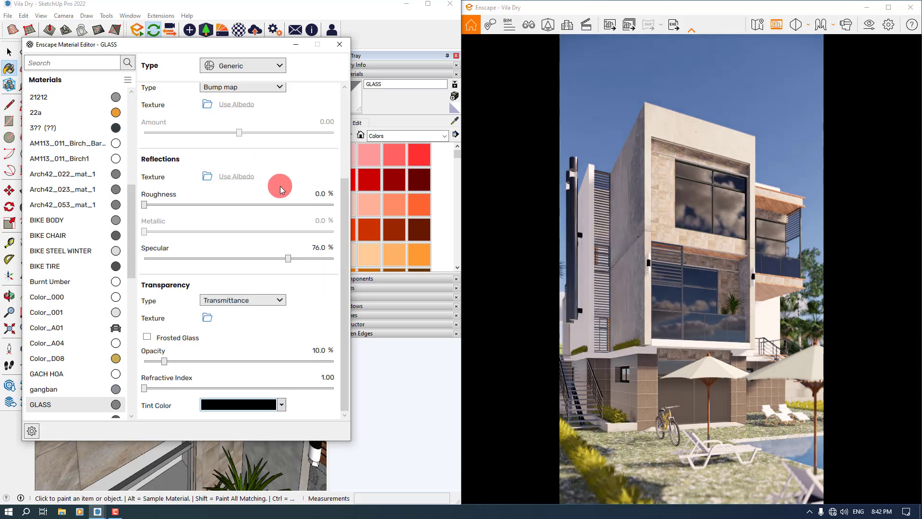
# Set the GLASS material's transparency tint color to LightGray and close the Material Editor
pyautogui.click(282, 406)
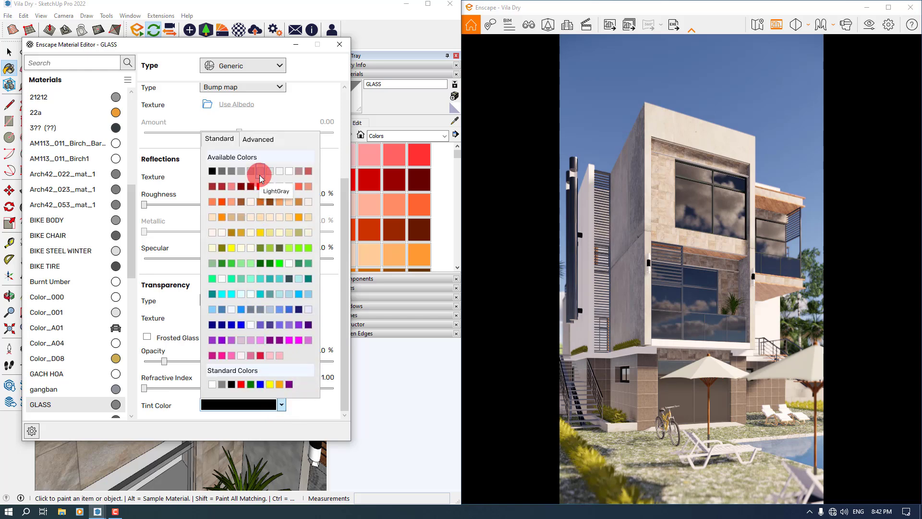
pyautogui.click(260, 174)
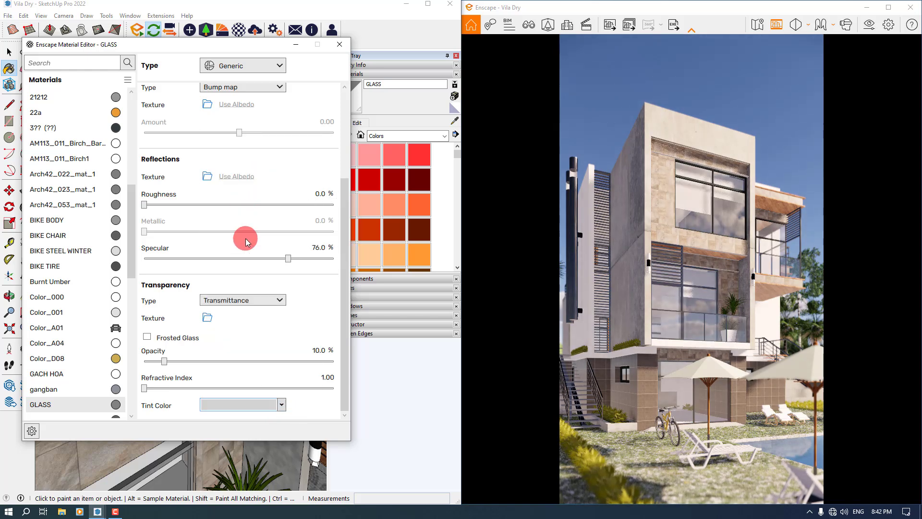
pyautogui.click(250, 298)
pyautogui.click(250, 299)
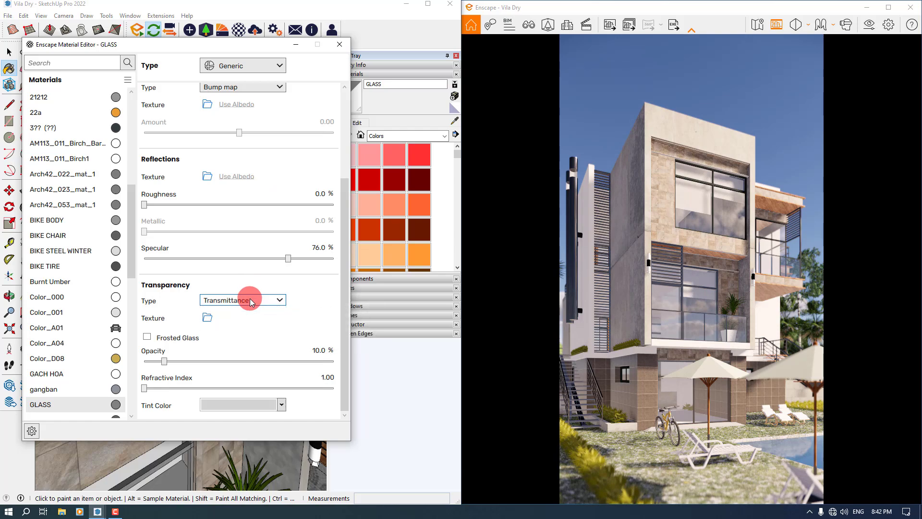
pyautogui.moveTo(349, 265); pyautogui.dragTo(346, 114)
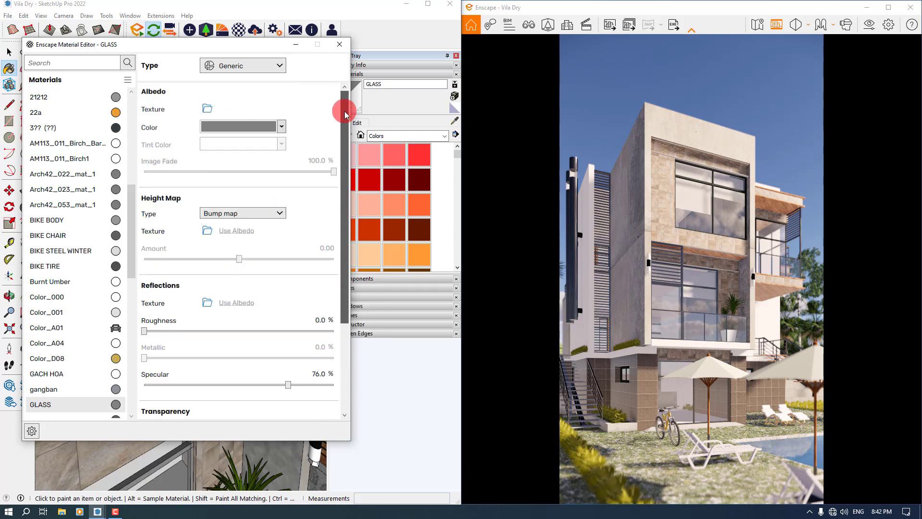
pyautogui.click(339, 44)
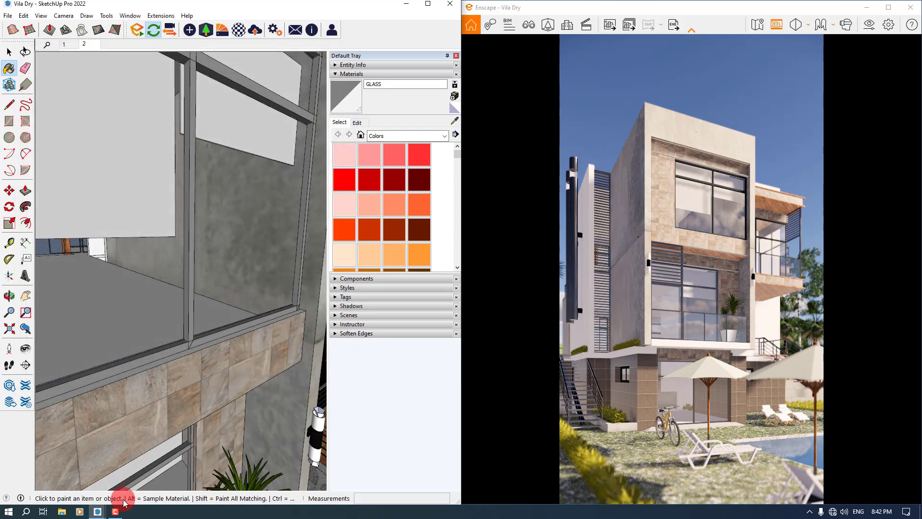
# Switch to the Enscape render window and maximize it
pyautogui.moveTo(98, 511)
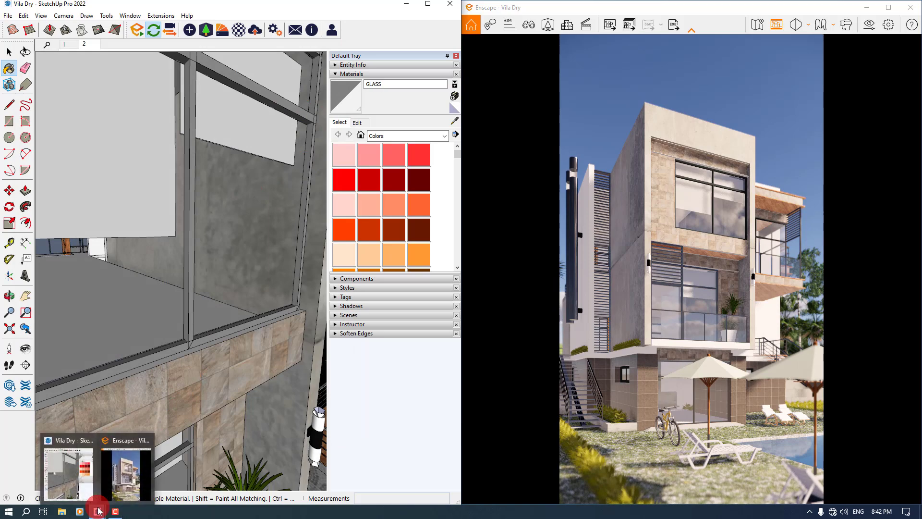
pyautogui.click(117, 457)
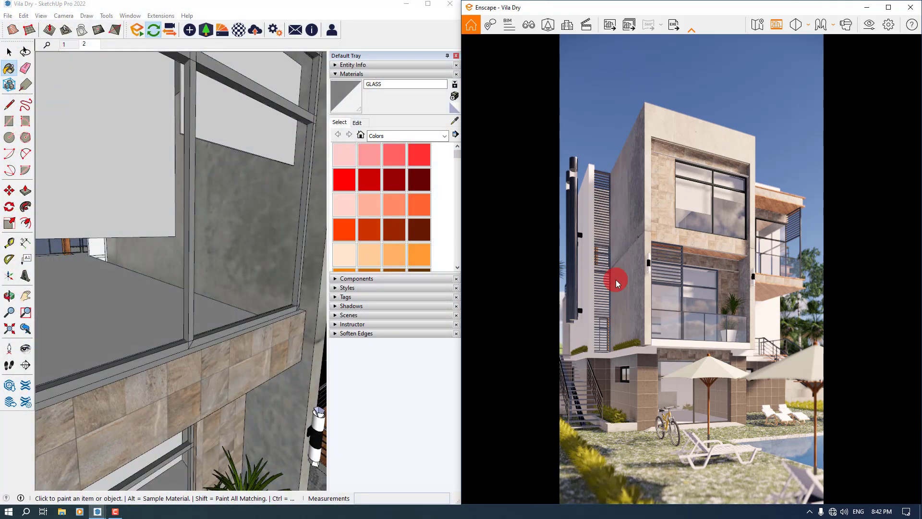
pyautogui.click(889, 7)
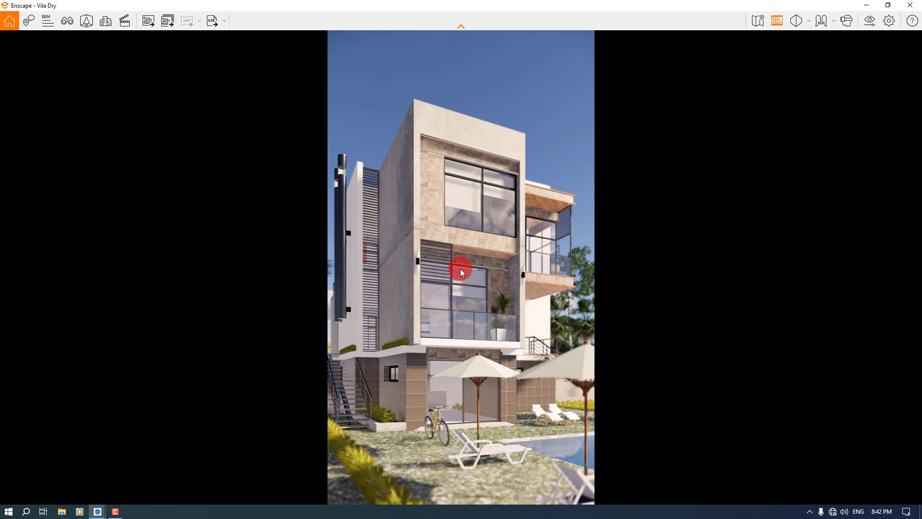
# Open the visual settings and set the outlines to 6%
pyautogui.click(870, 21)
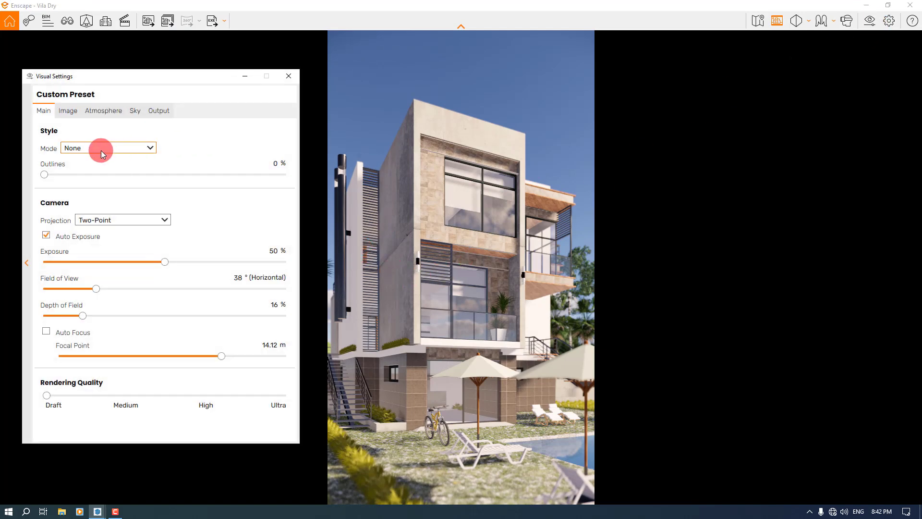
pyautogui.moveTo(100, 152)
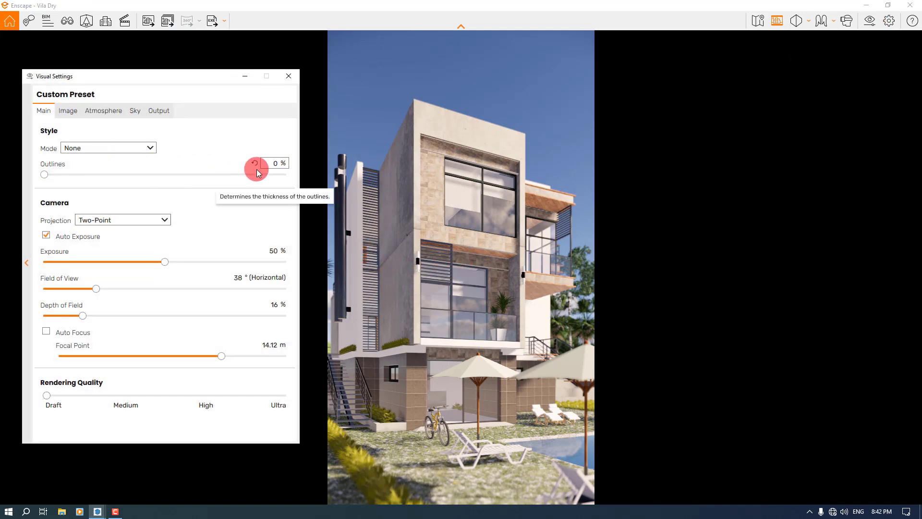
pyautogui.click(272, 165)
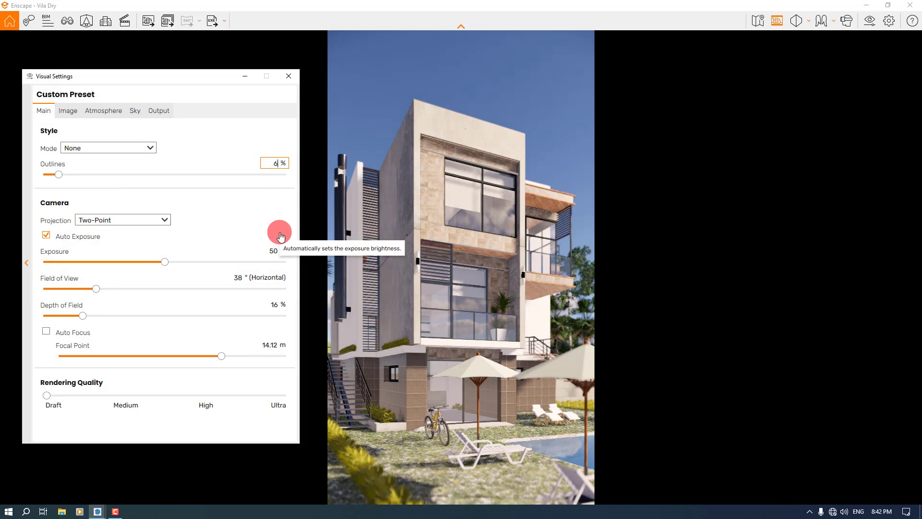
# Set the sun brightness to 118% in the atmosphere illumination settings
pyautogui.click(68, 111)
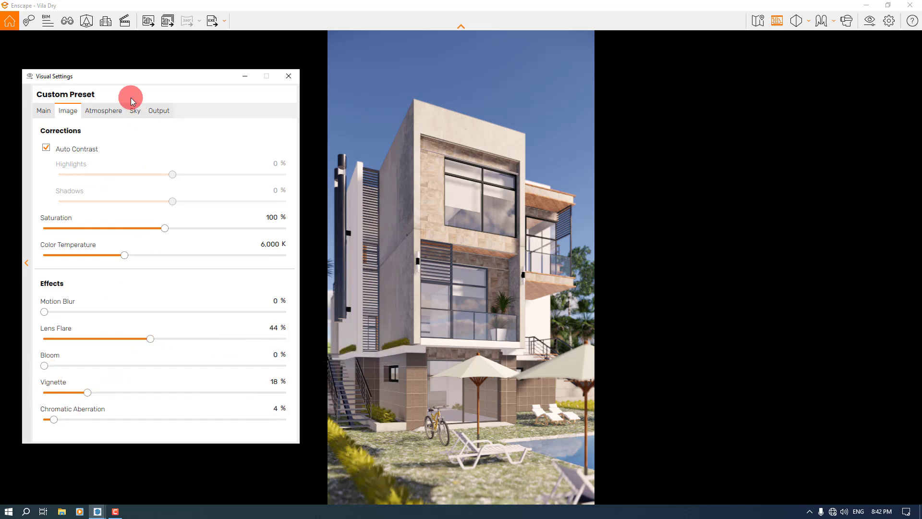
pyautogui.click(115, 109)
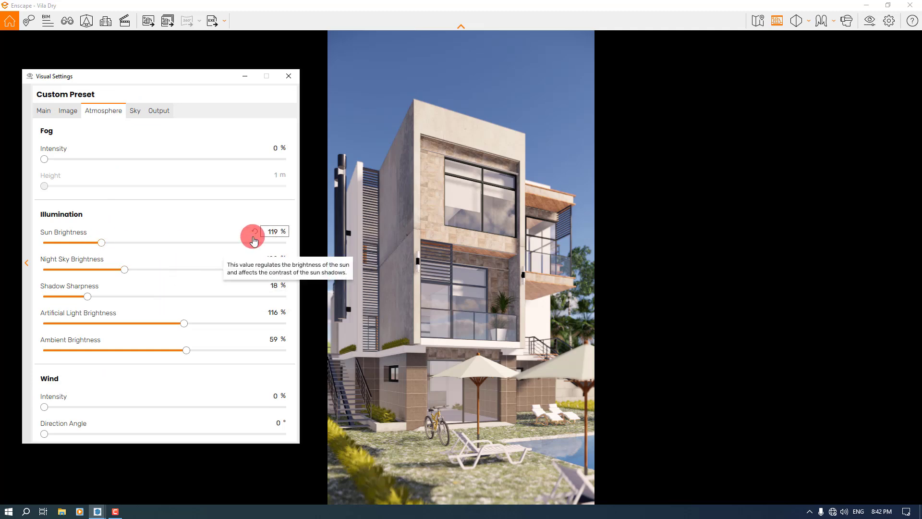
pyautogui.doubleClick(269, 233)
pyautogui.write('80')
pyautogui.press('Return')
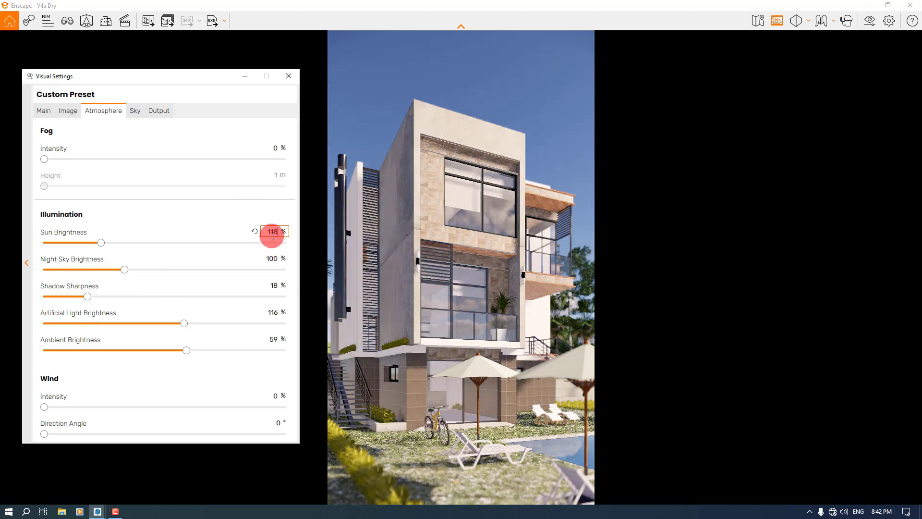
pyautogui.write('8')
pyautogui.press('Return')
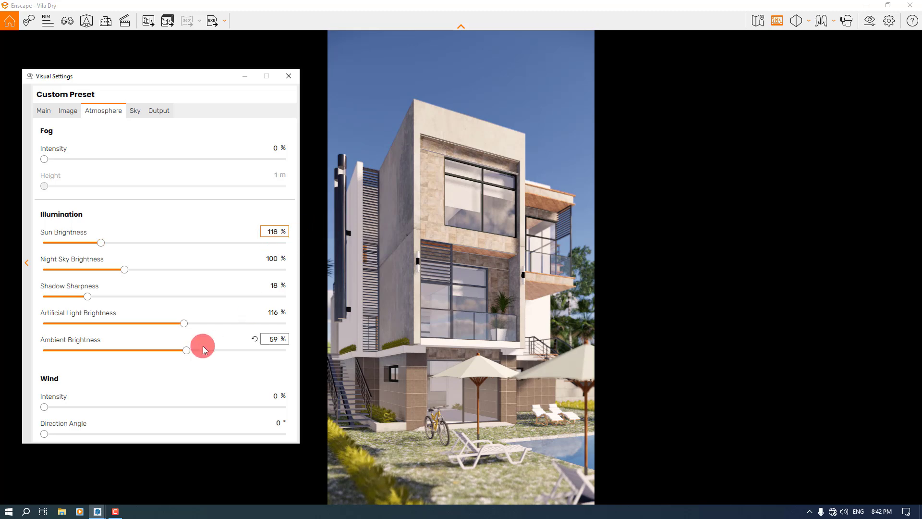
# Shift the clouds behind the villa by setting their longitude to 5,000 m
pyautogui.click(133, 110)
pyautogui.moveTo(169, 393)
pyautogui.mouseDown()
pyautogui.moveTo(208, 389)
pyautogui.moveTo(165, 391)
pyautogui.moveTo(175, 397)
pyautogui.mouseUp()
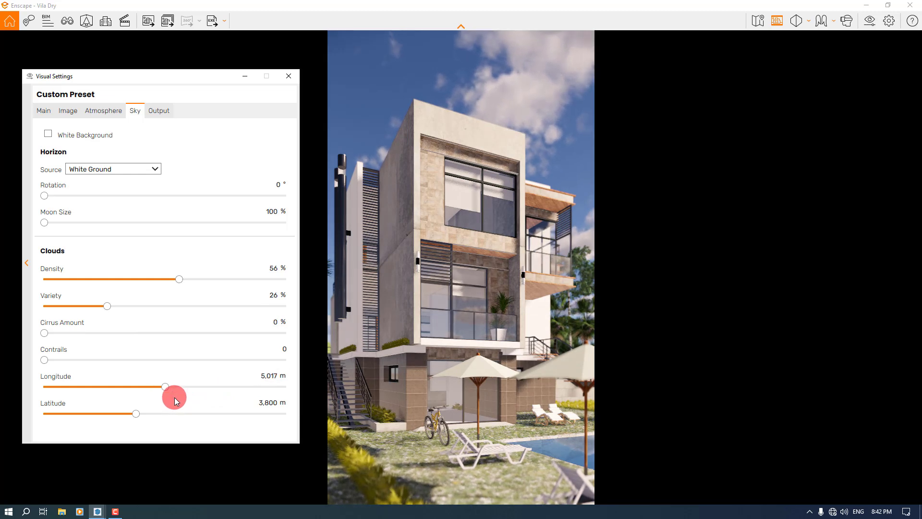
pyautogui.click(261, 378)
pyautogui.press('Return')
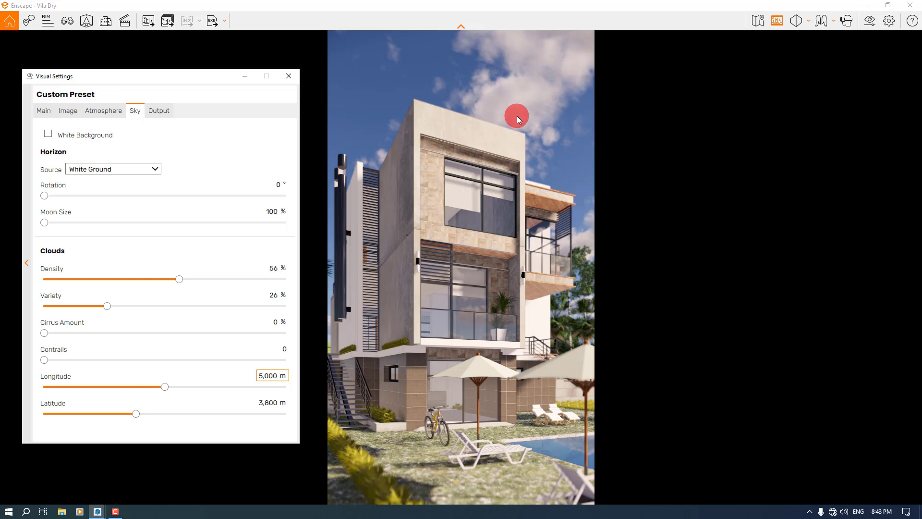
# Recheck the output, sky and atmosphere settings, and raise the rendering quality to Ultra before closing the visual settings
pyautogui.click(160, 114)
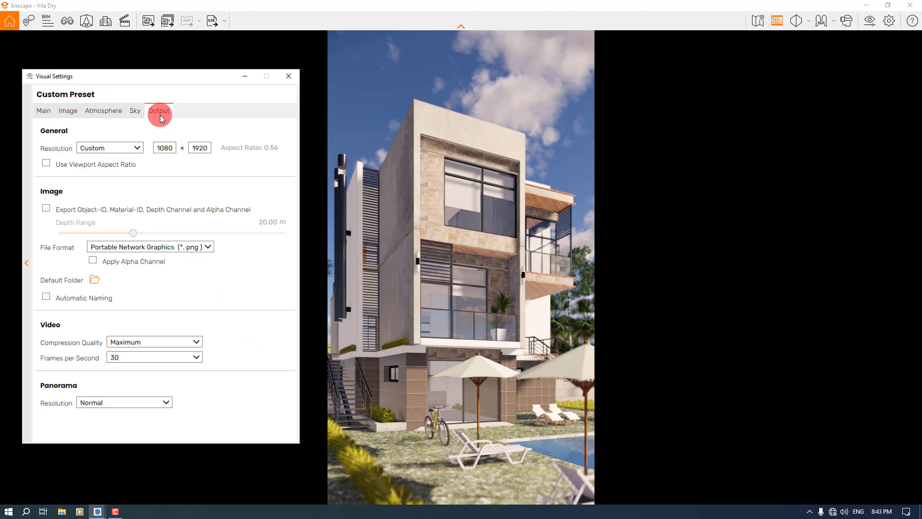
pyautogui.click(135, 112)
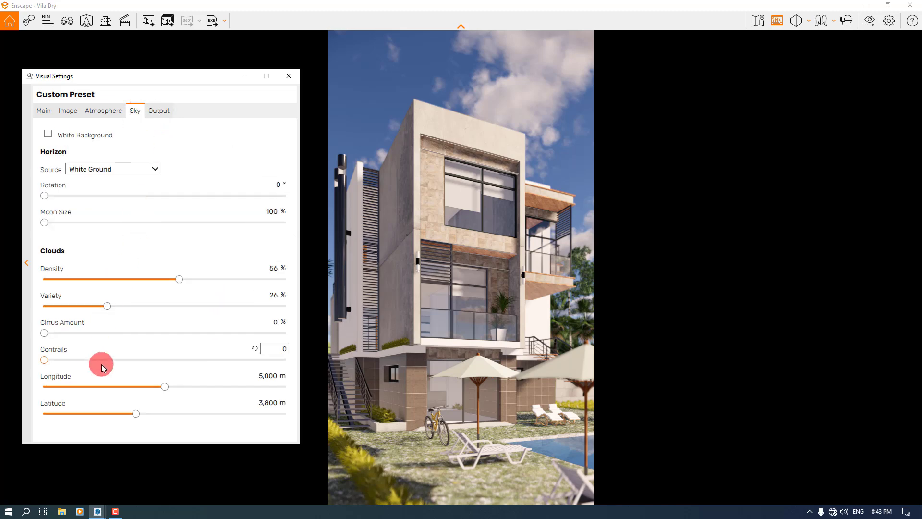
pyautogui.click(102, 111)
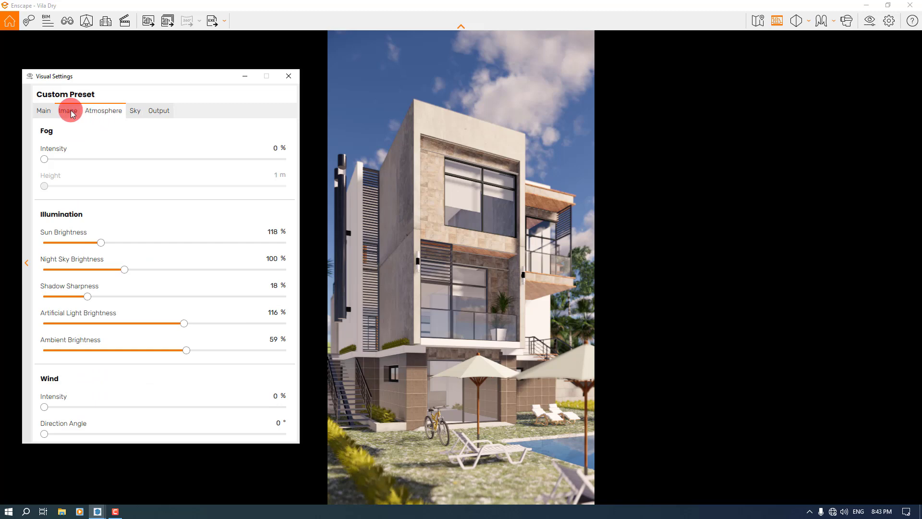
pyautogui.click(44, 109)
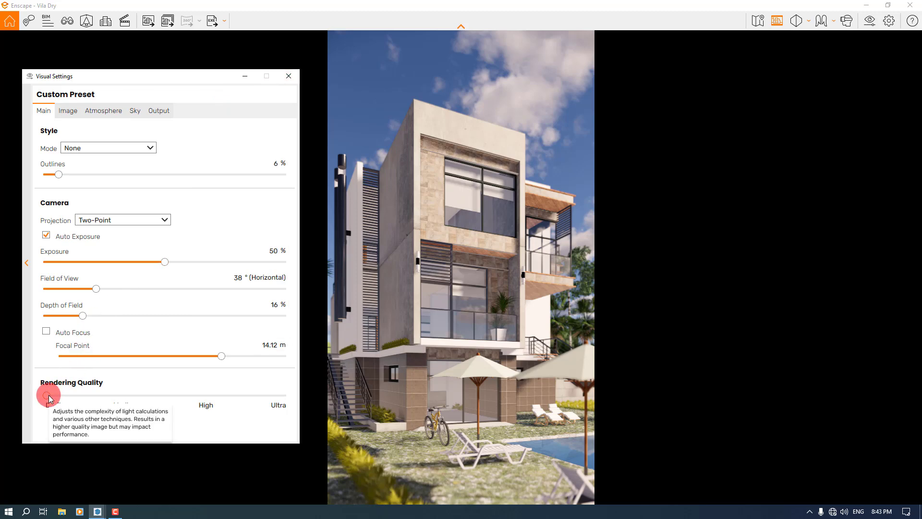
pyautogui.moveTo(50, 397); pyautogui.dragTo(408, 409)
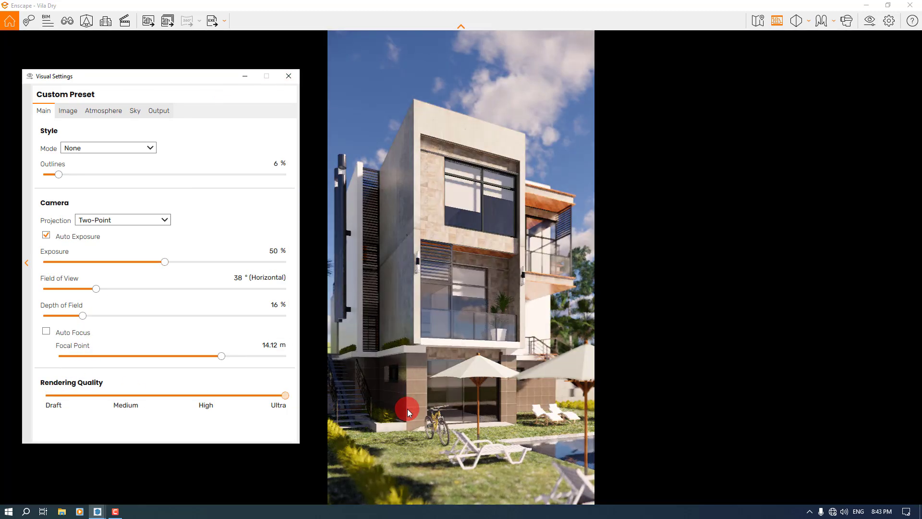
pyautogui.click(292, 76)
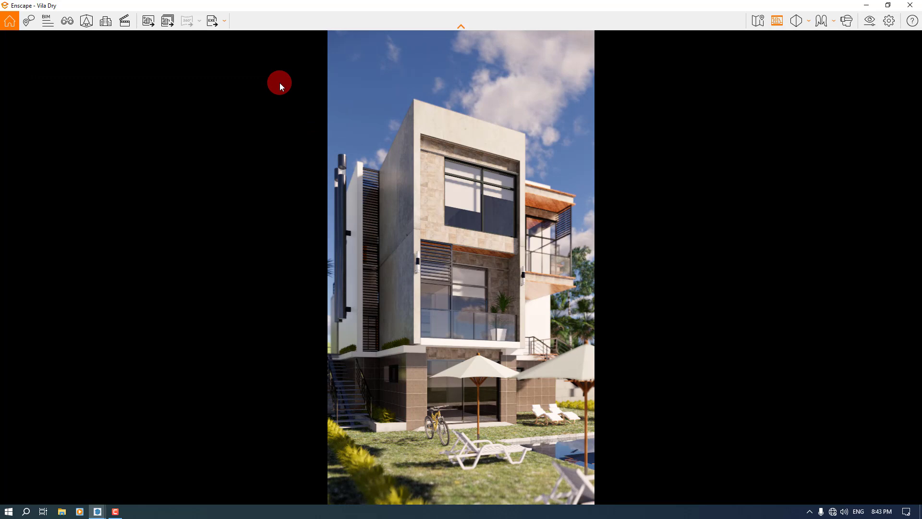
# Export the current view to the Pictures folder as a JPEG image named "Render No 2"
pyautogui.click(145, 21)
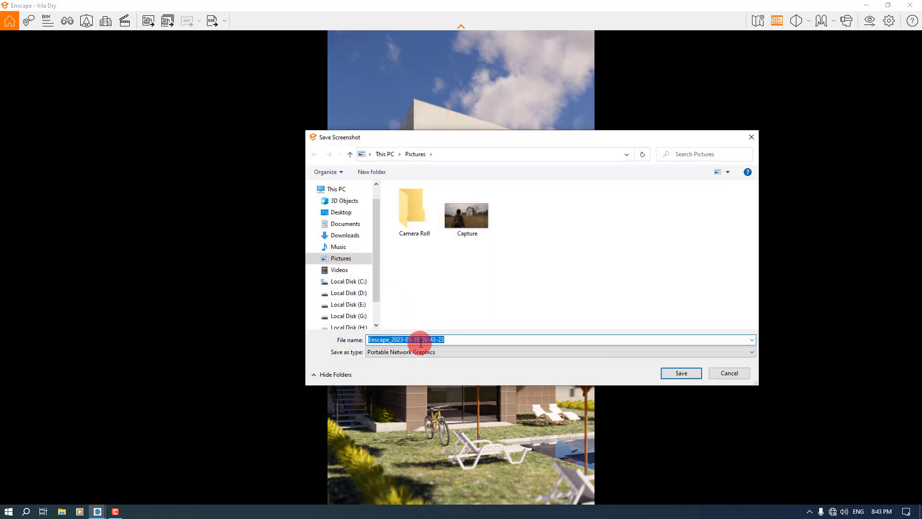
pyautogui.click(432, 354)
pyautogui.click(423, 366)
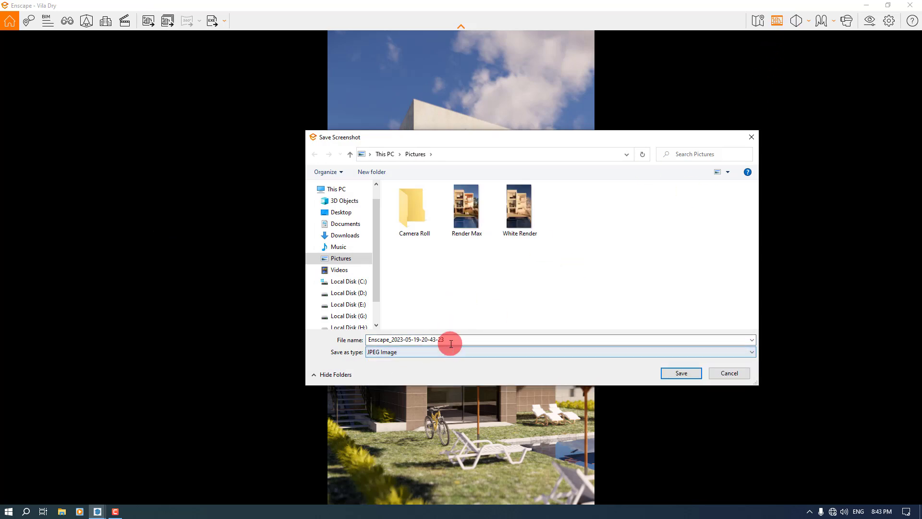
pyautogui.click(452, 342)
pyautogui.write('Re')
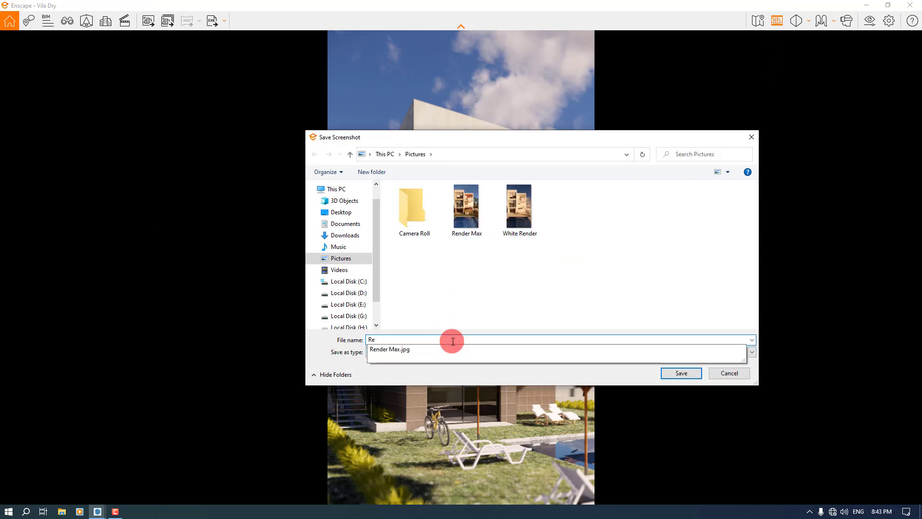
pyautogui.write('nder No 2')
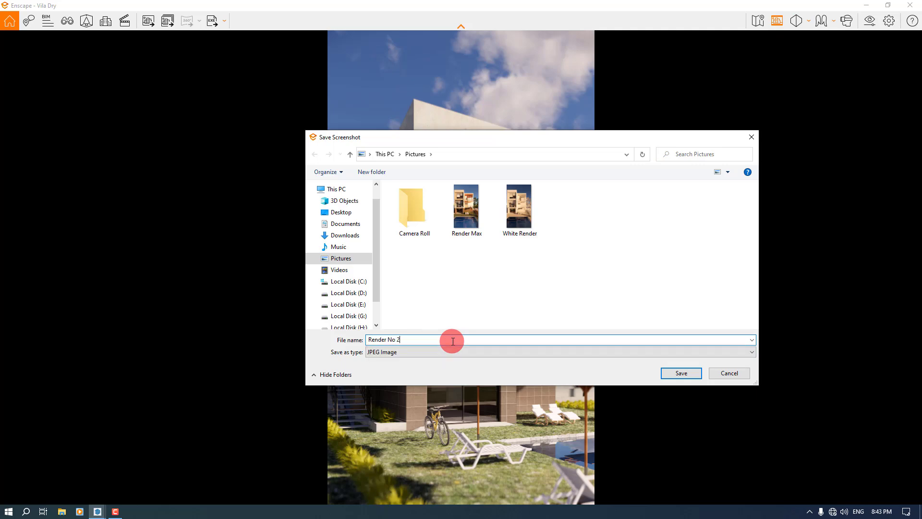
pyautogui.click(682, 372)
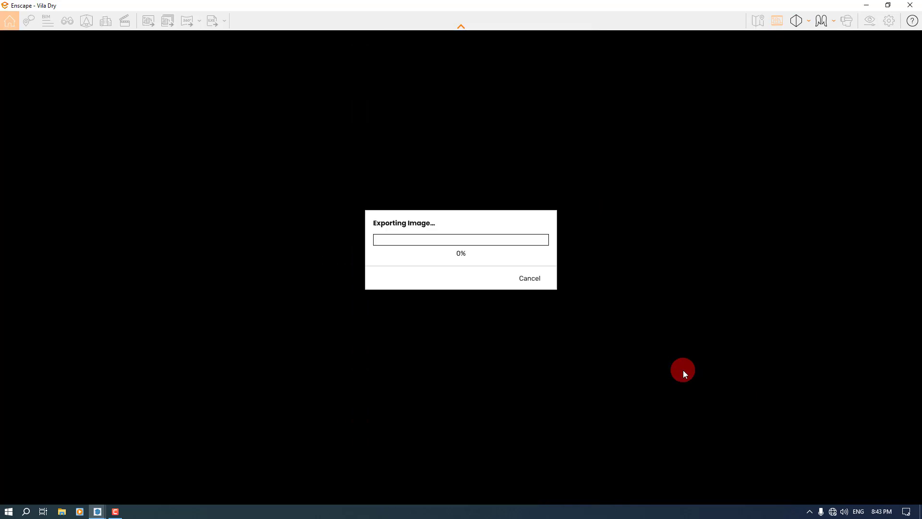